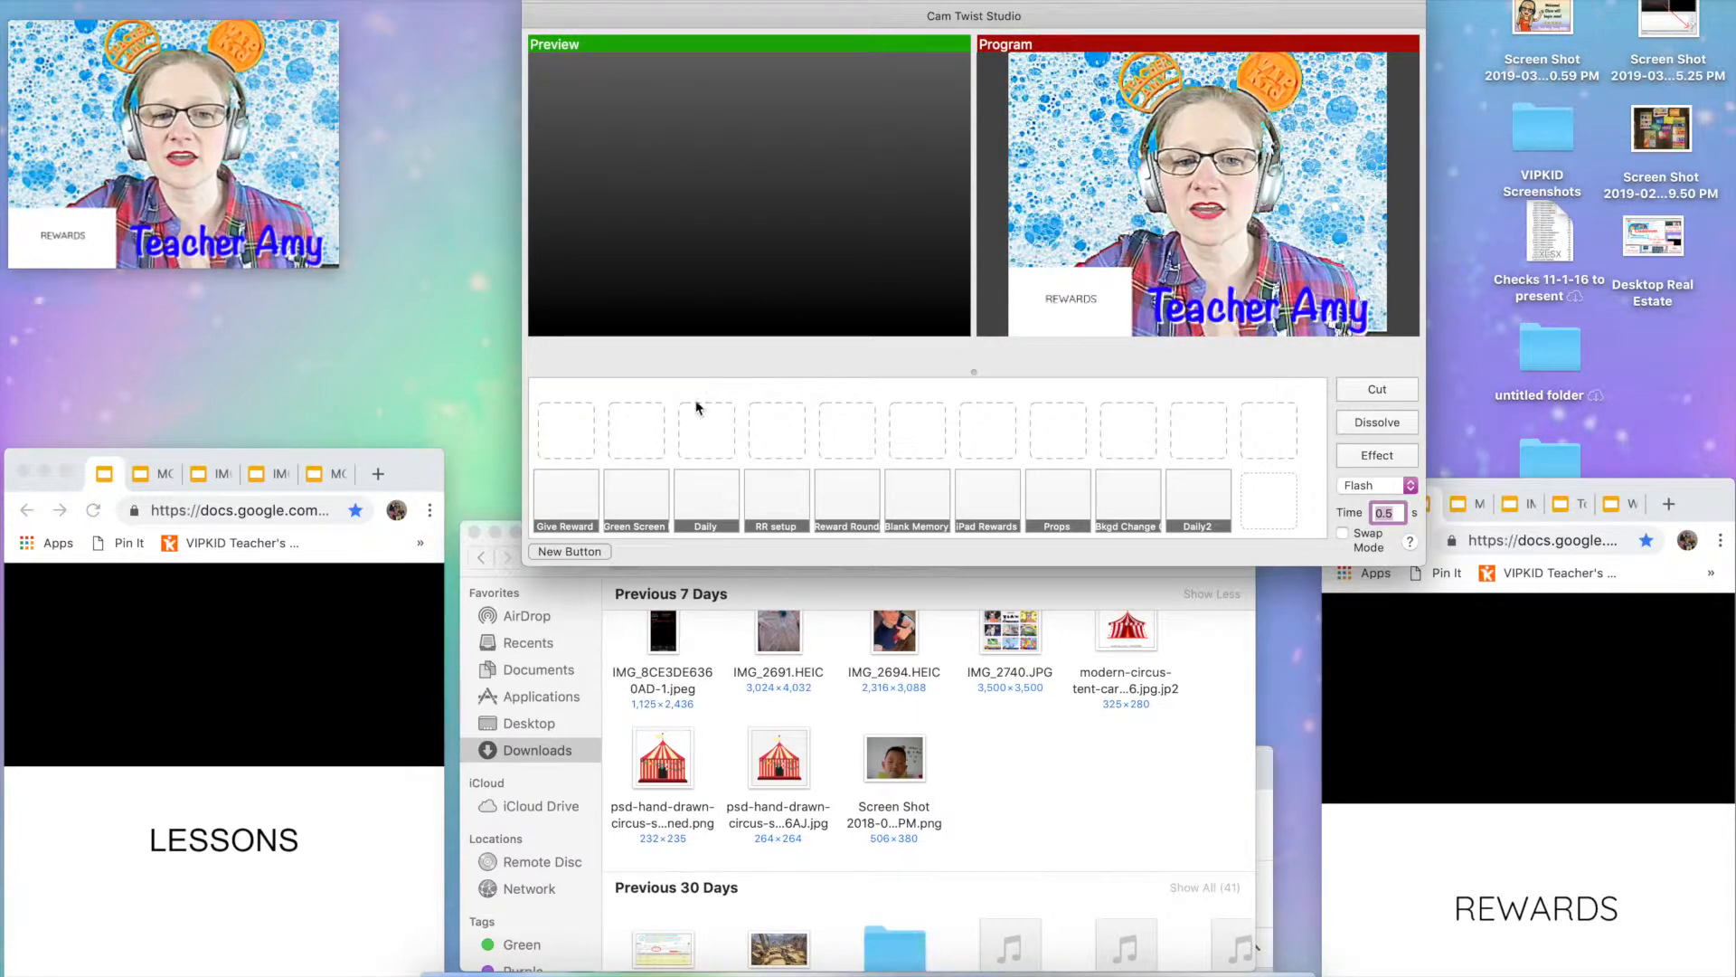
Step: Preview the Give Reward setup, put it into the program output with Cut, and try the Dissolve transition
left_click(583, 513)
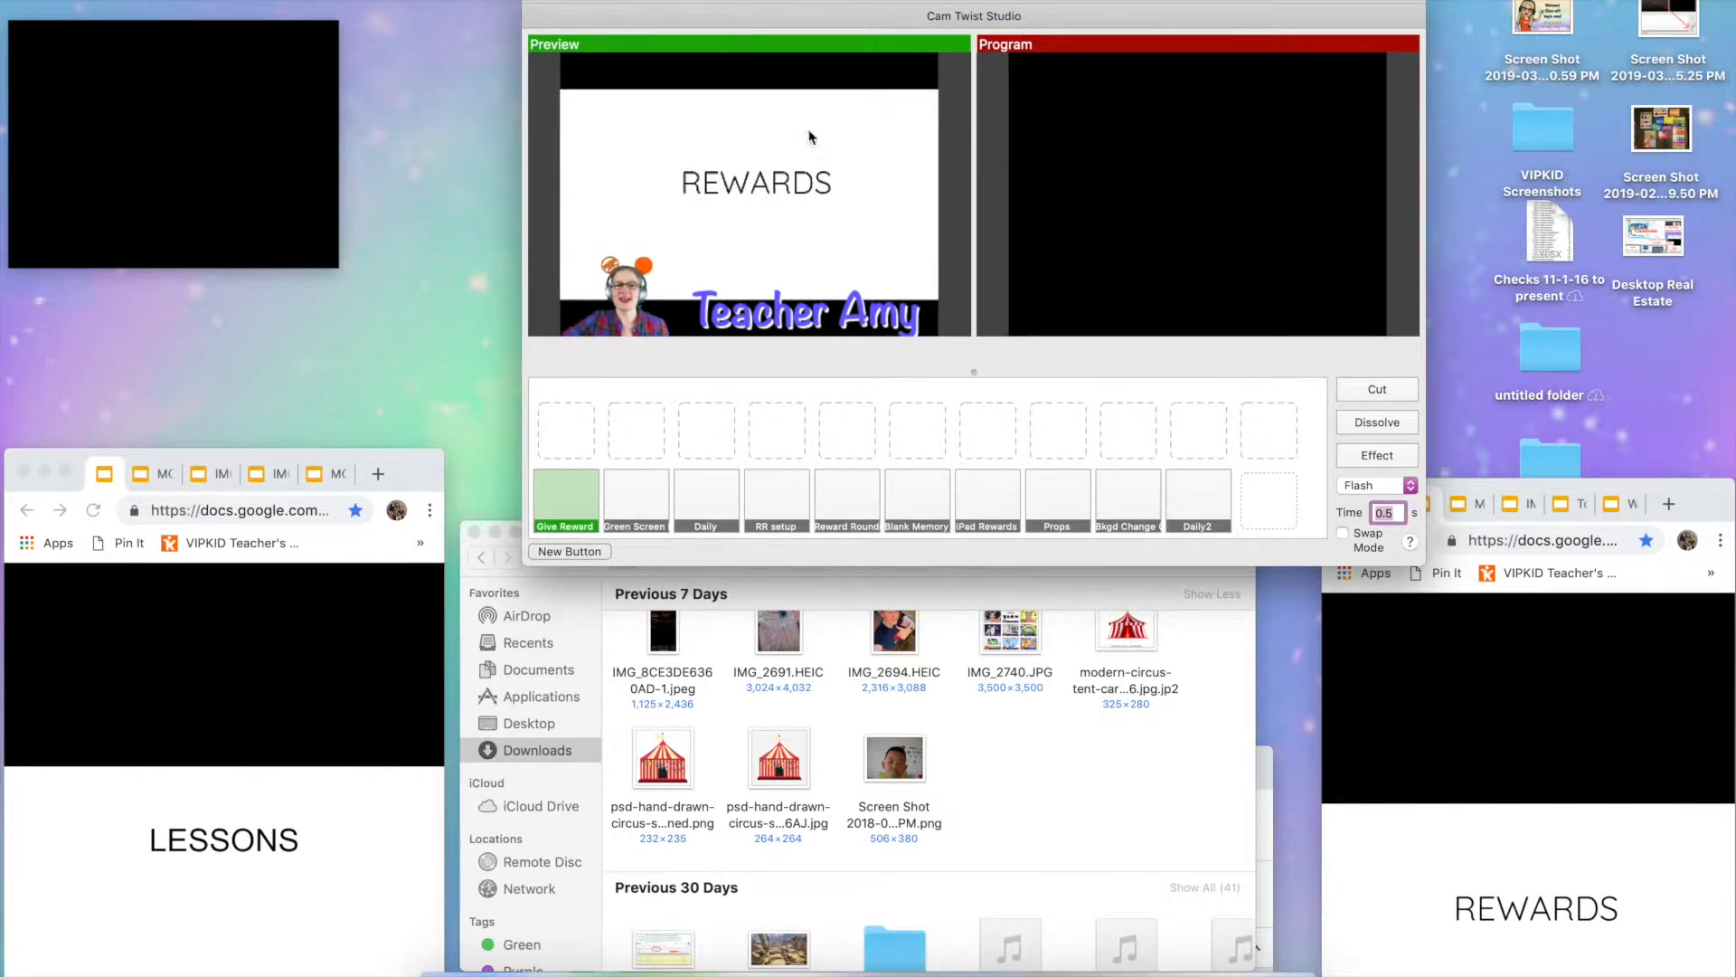
left_click(1374, 391)
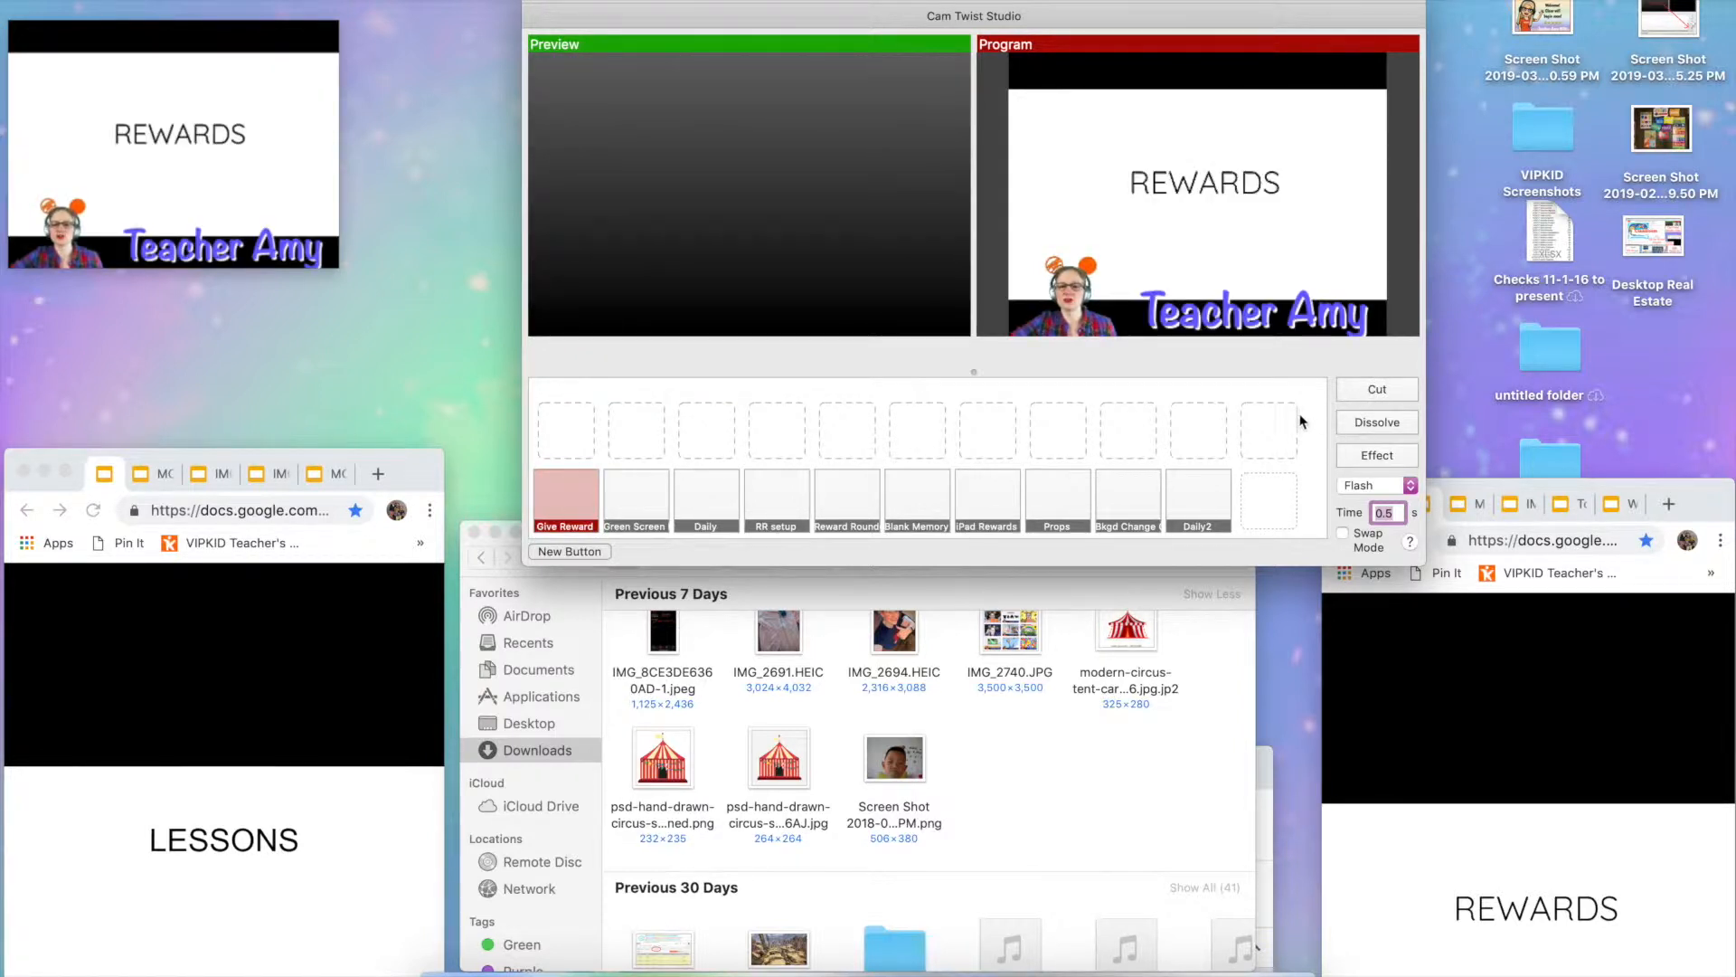
left_click(1373, 427)
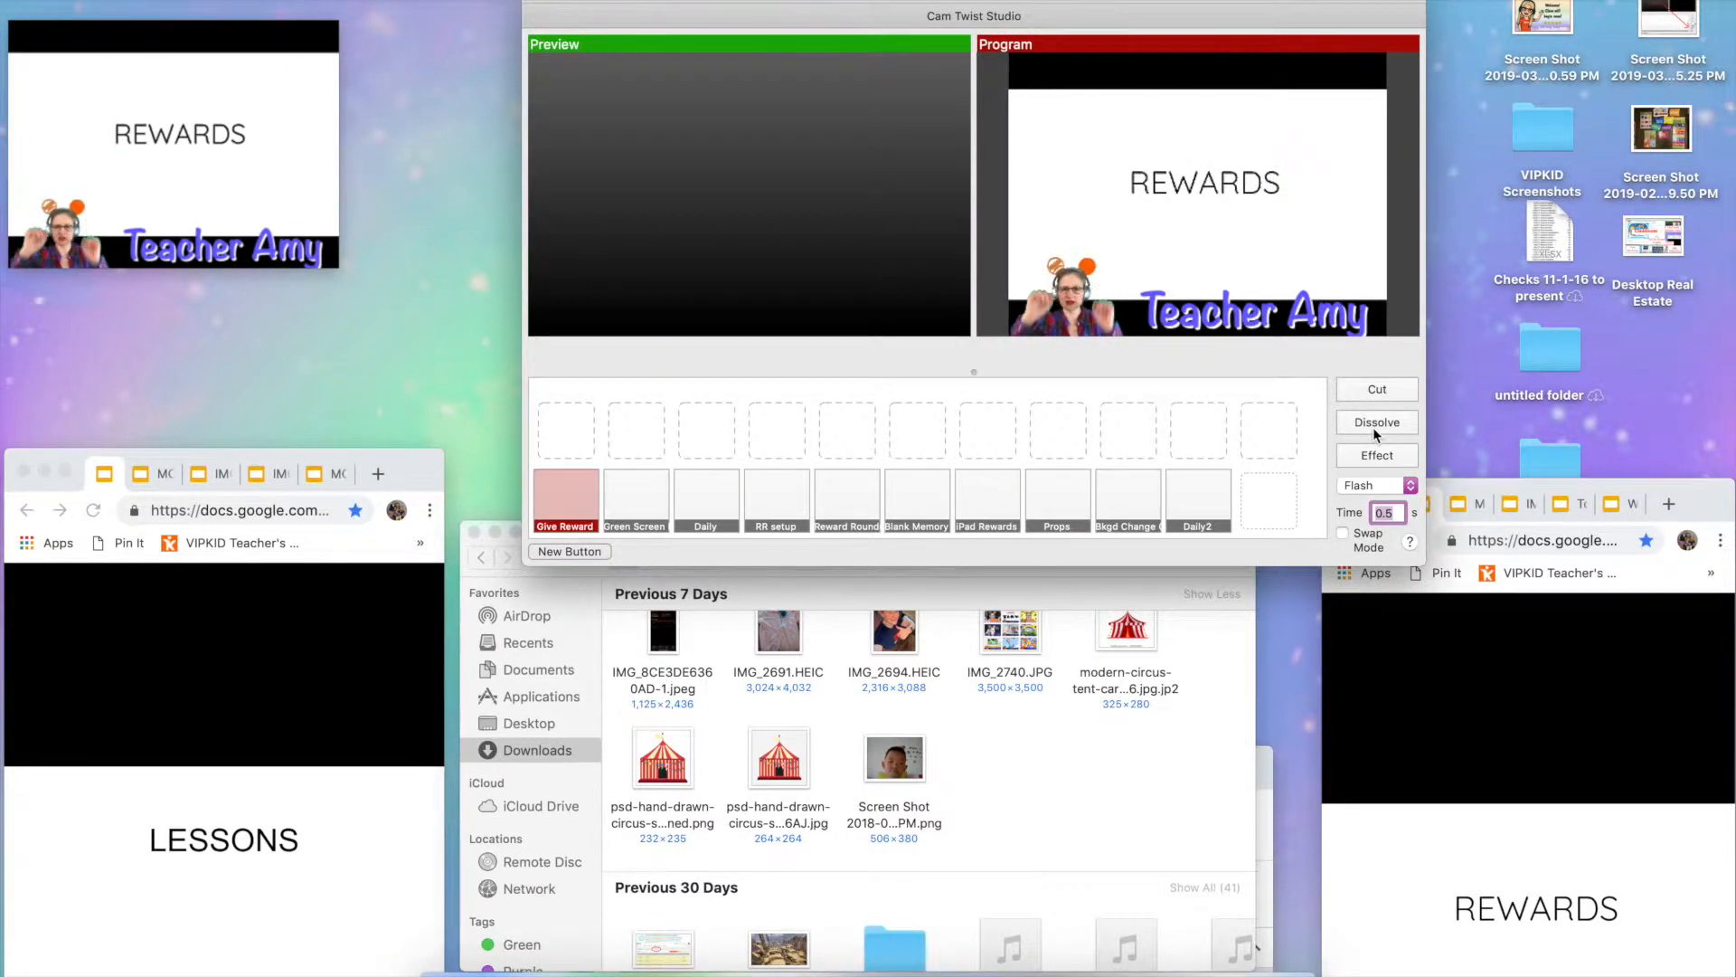
Step: Set the transition effect to PageCurl and run it on the program output
left_click(1409, 485)
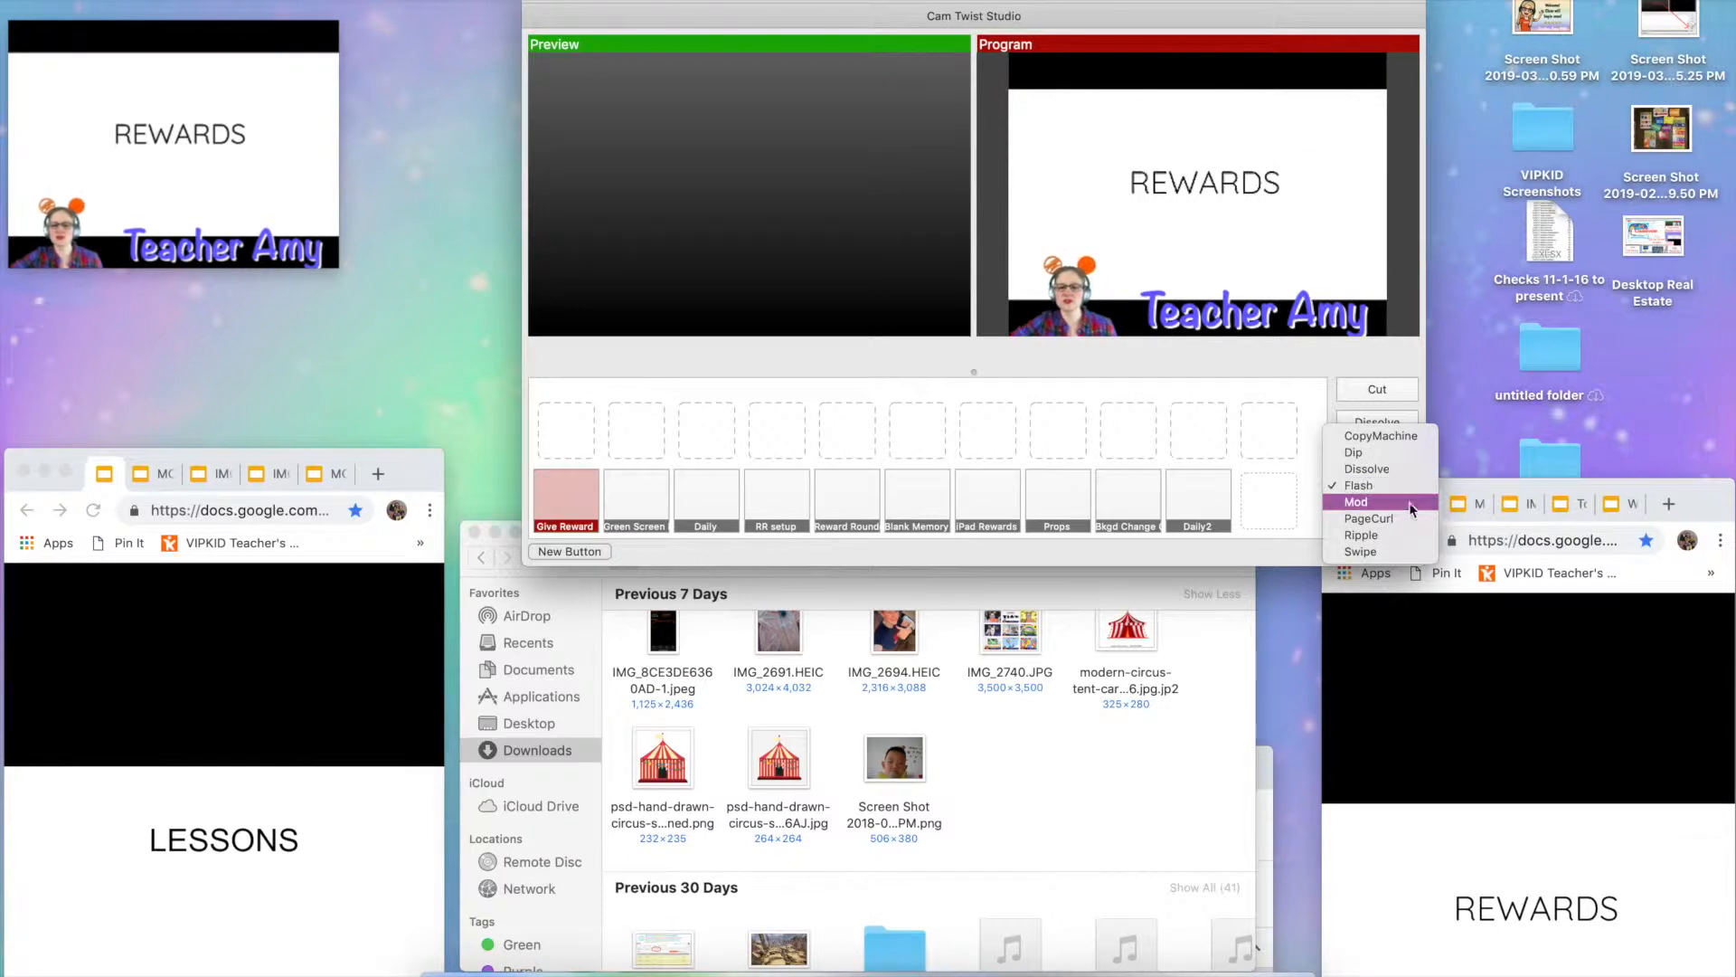
left_click(1408, 523)
left_click(1383, 454)
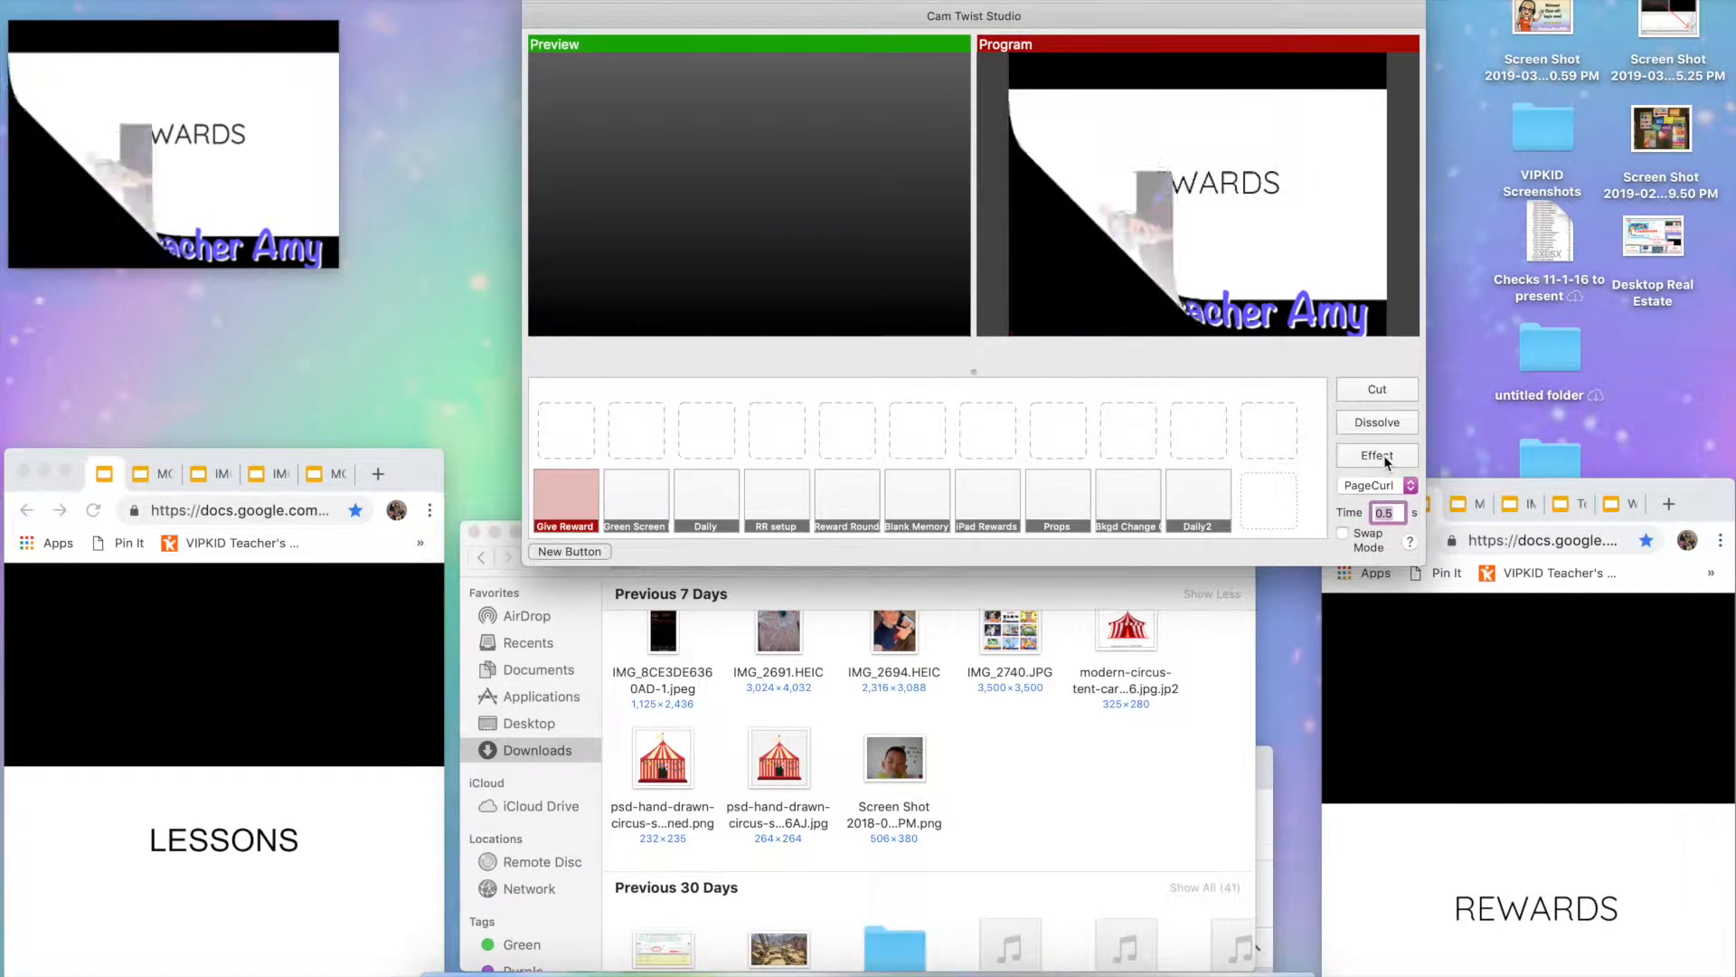
Step: Change the transition effect to Ripple and run it on the program output
left_click(1411, 484)
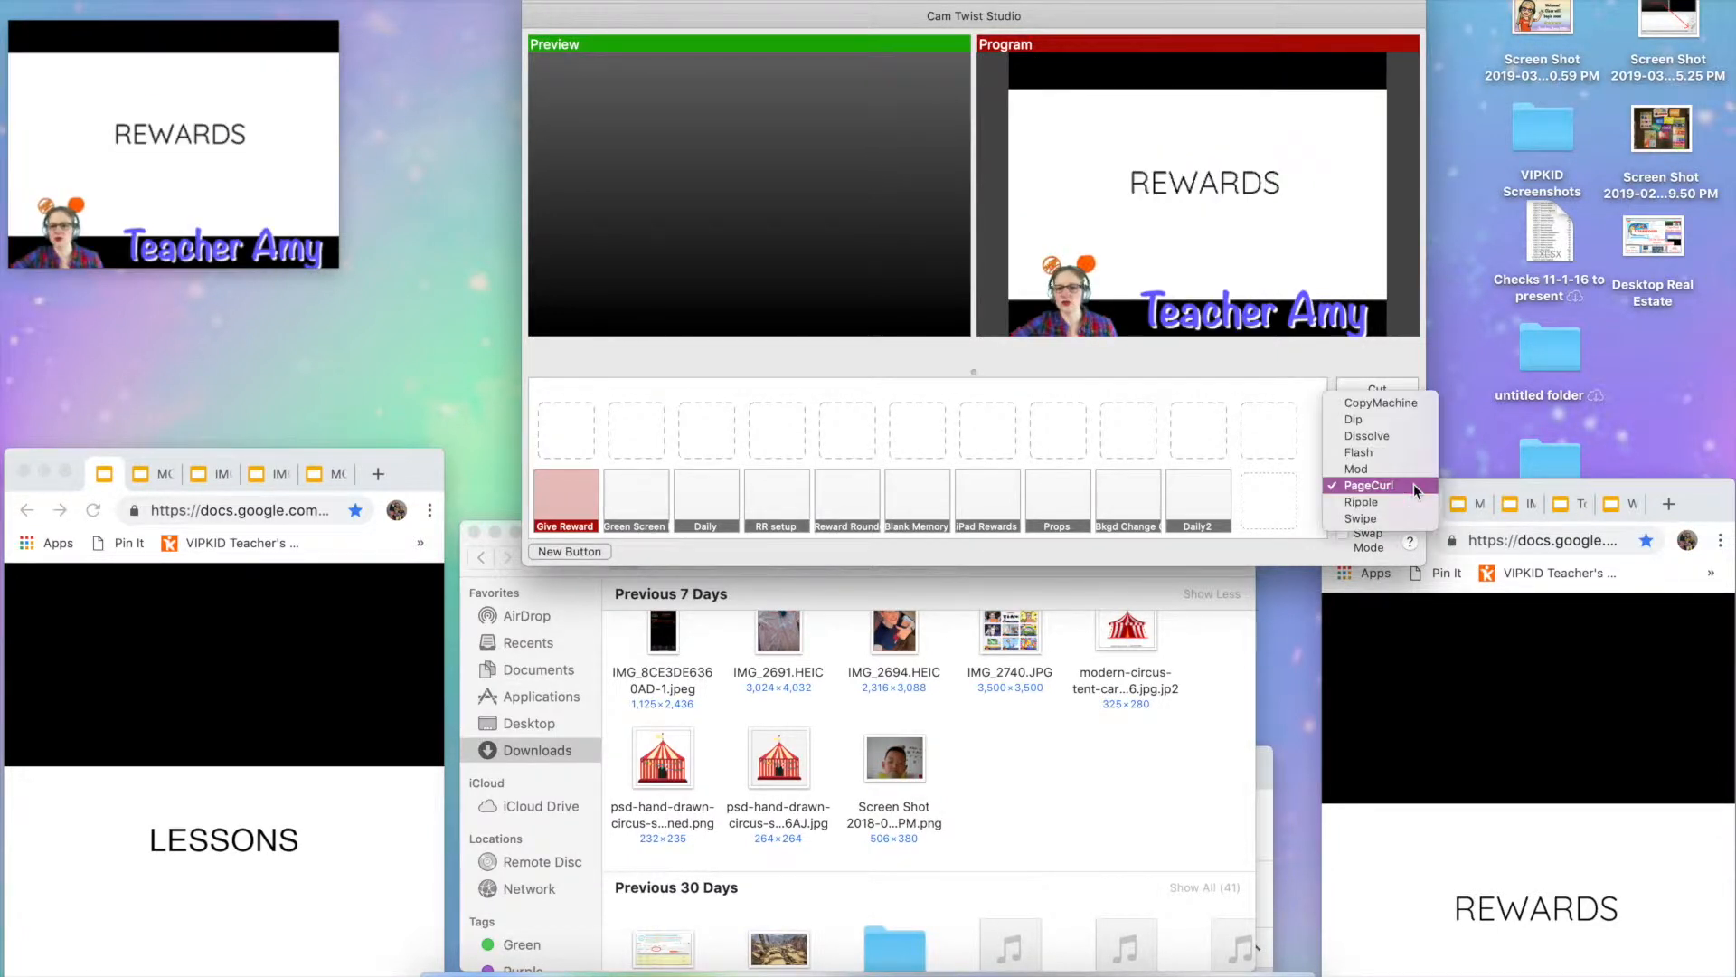
left_click(1409, 502)
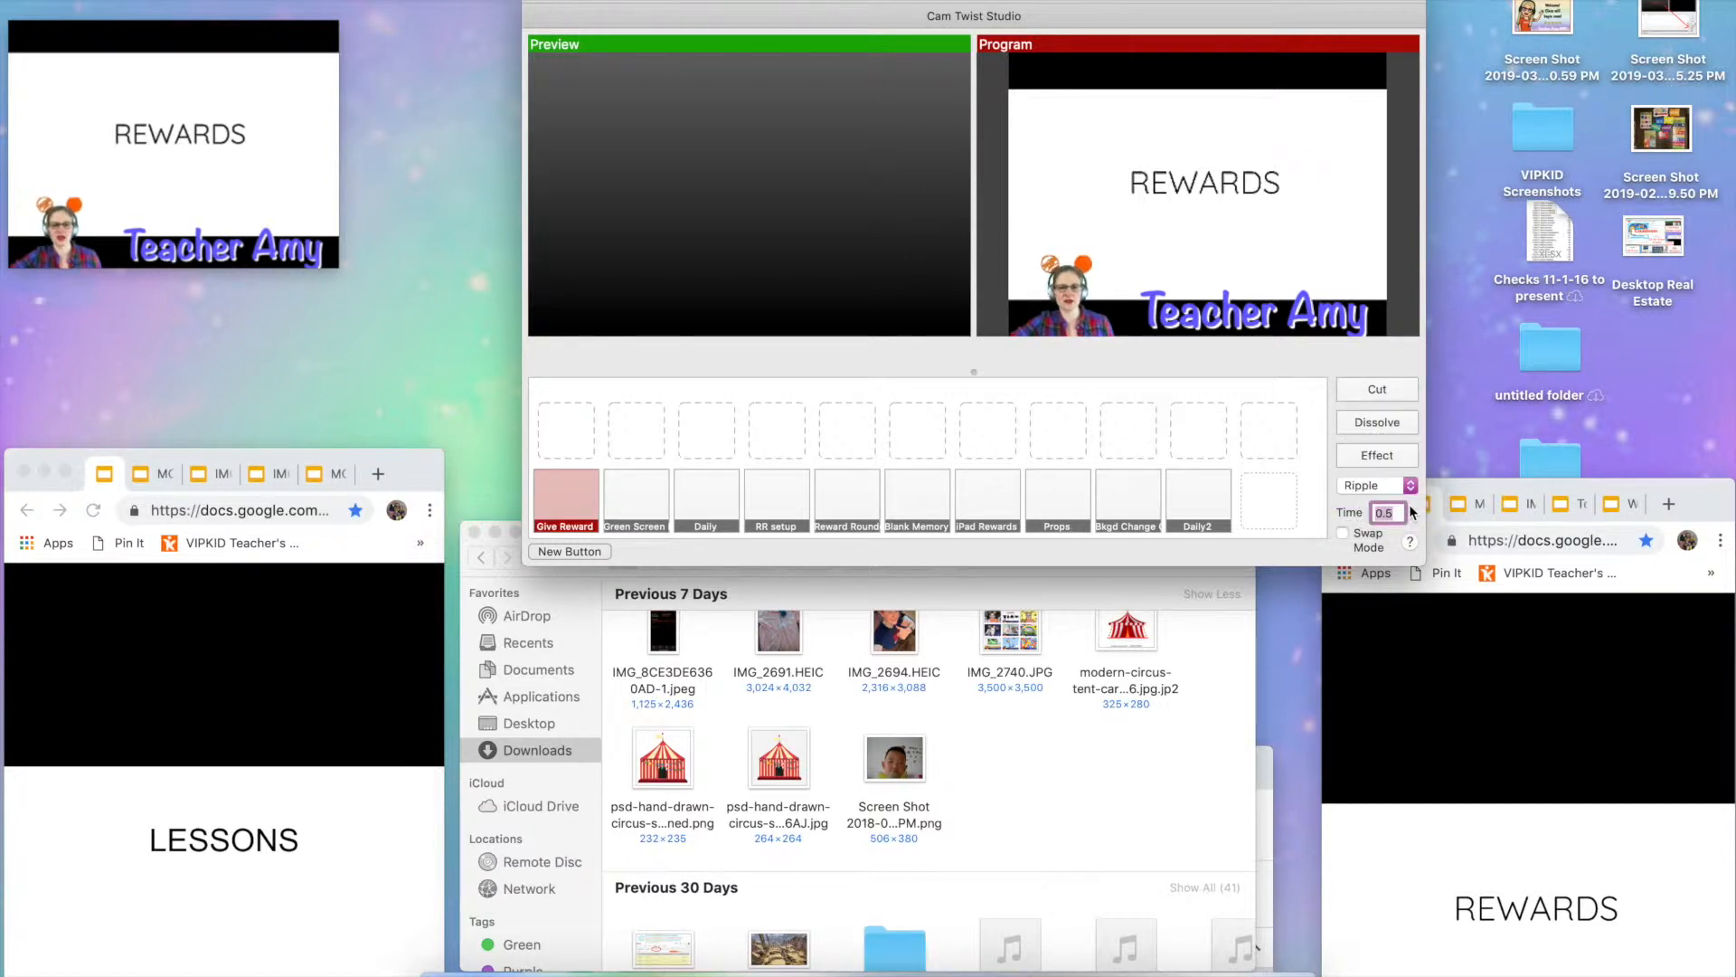
left_click(1385, 460)
left_click(1385, 459)
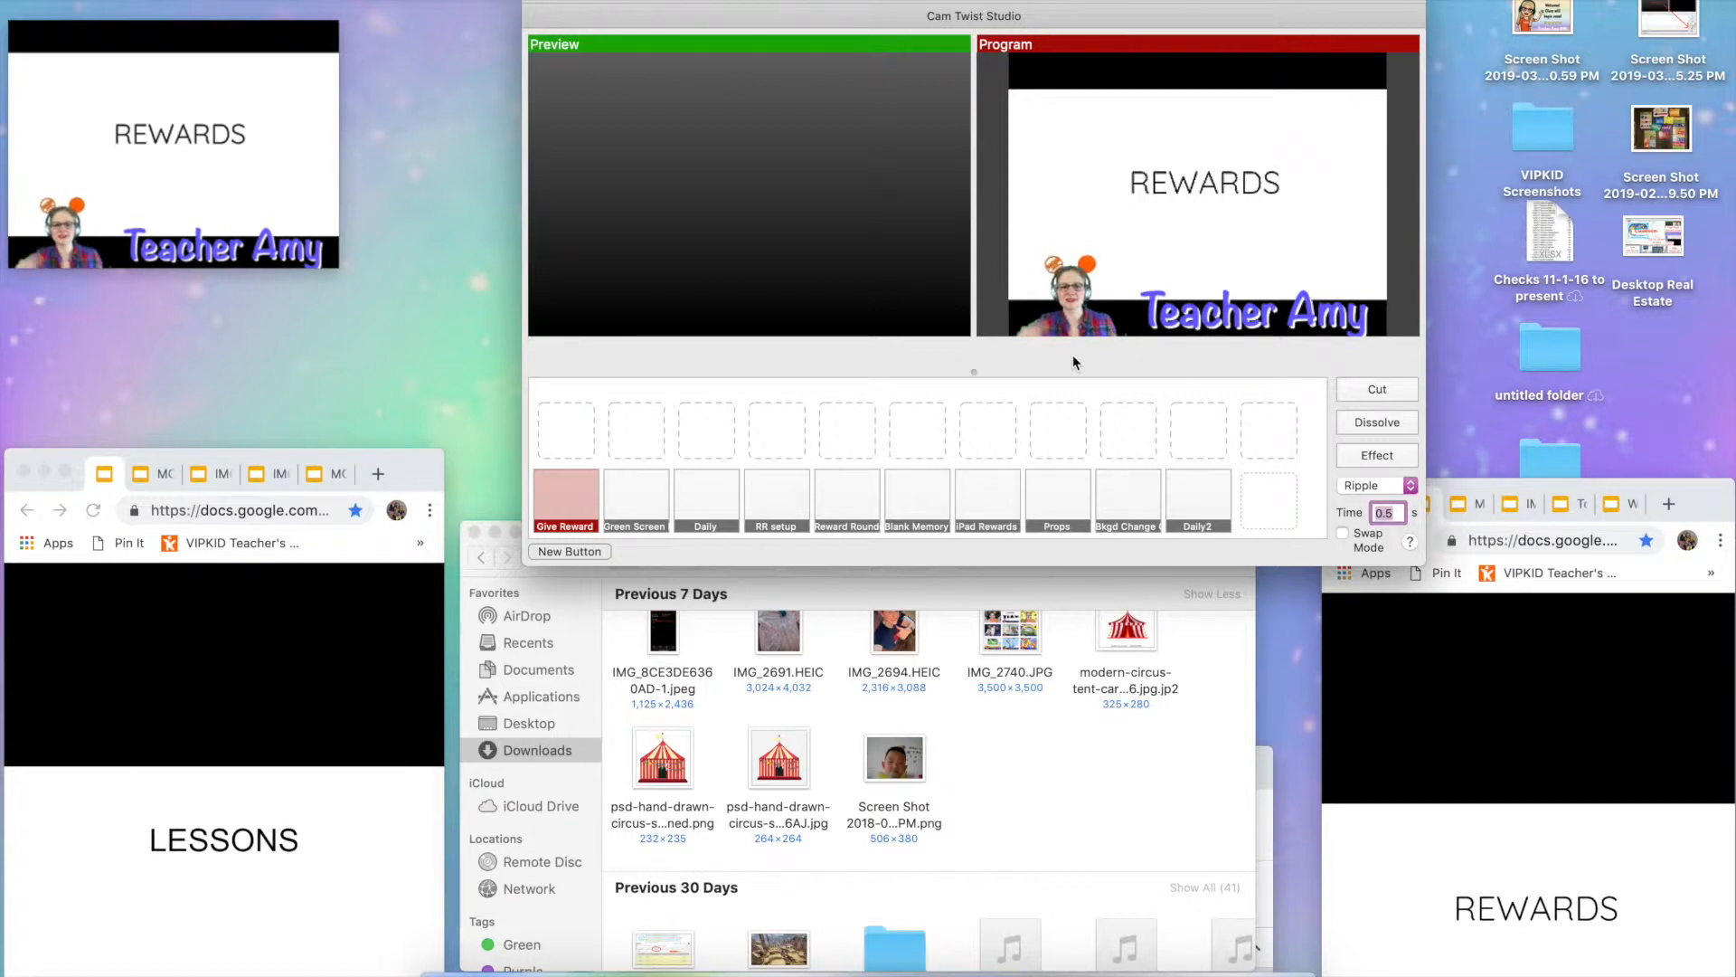
Step: Shrink the studio window, collapse its setup buttons area, and move the window aside to clear desktop space
left_click_drag(523, 564, 817, 424)
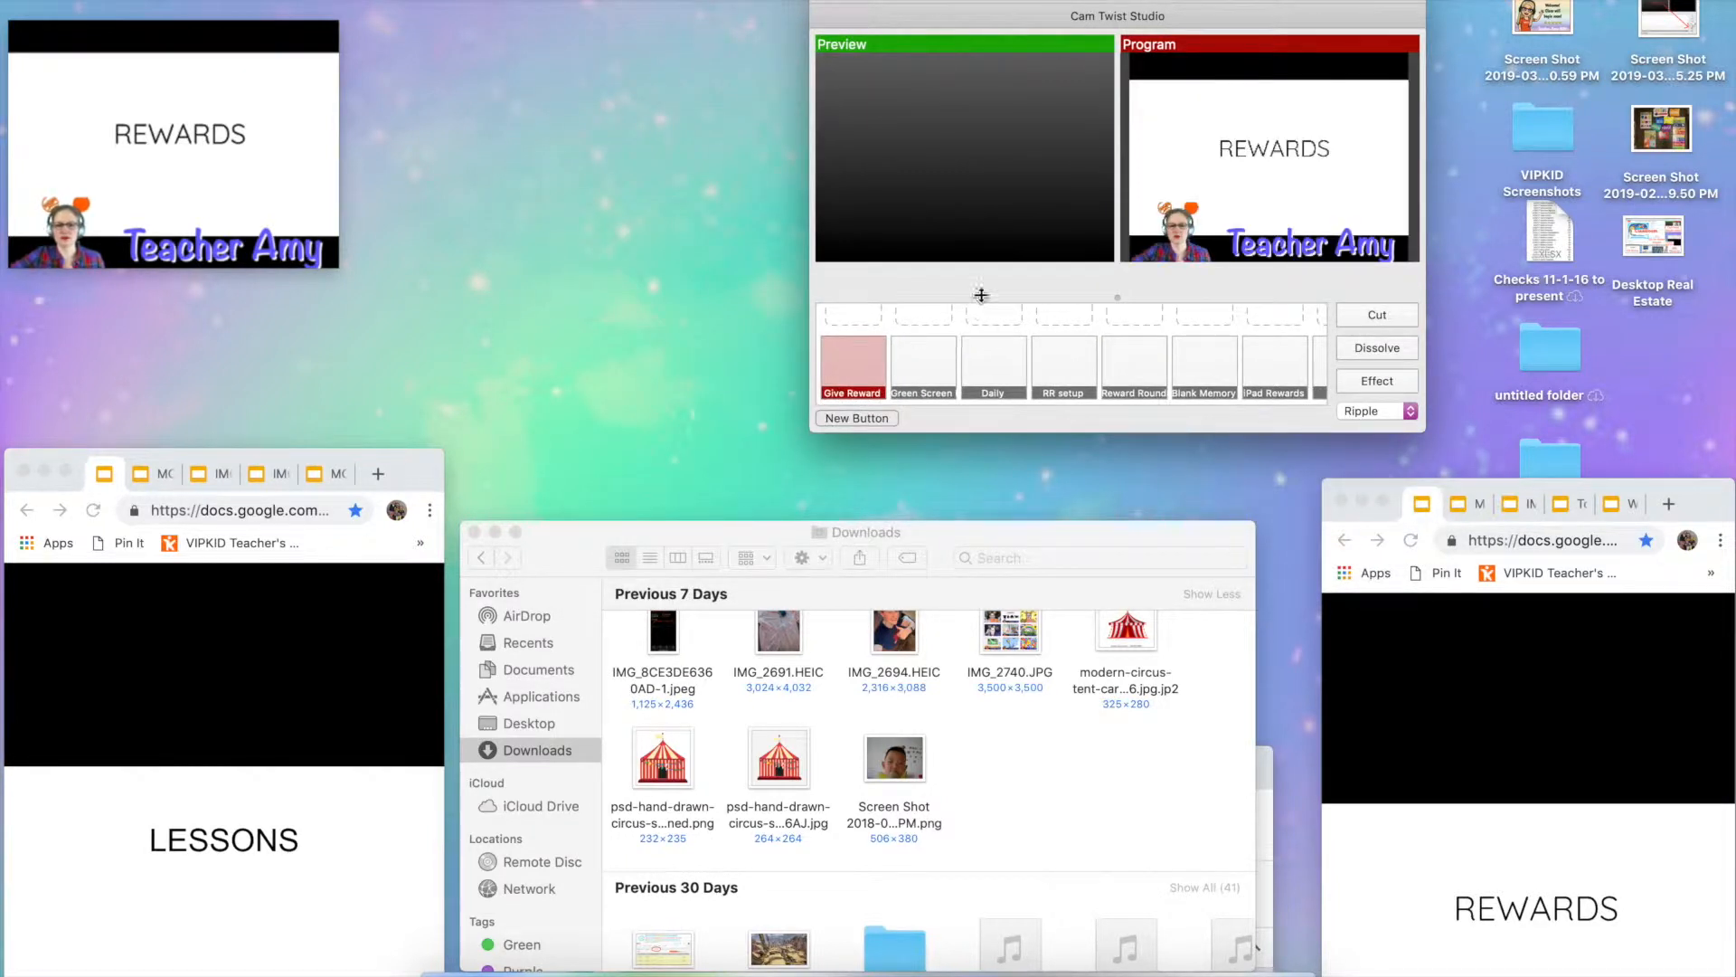
left_click_drag(984, 301, 984, 399)
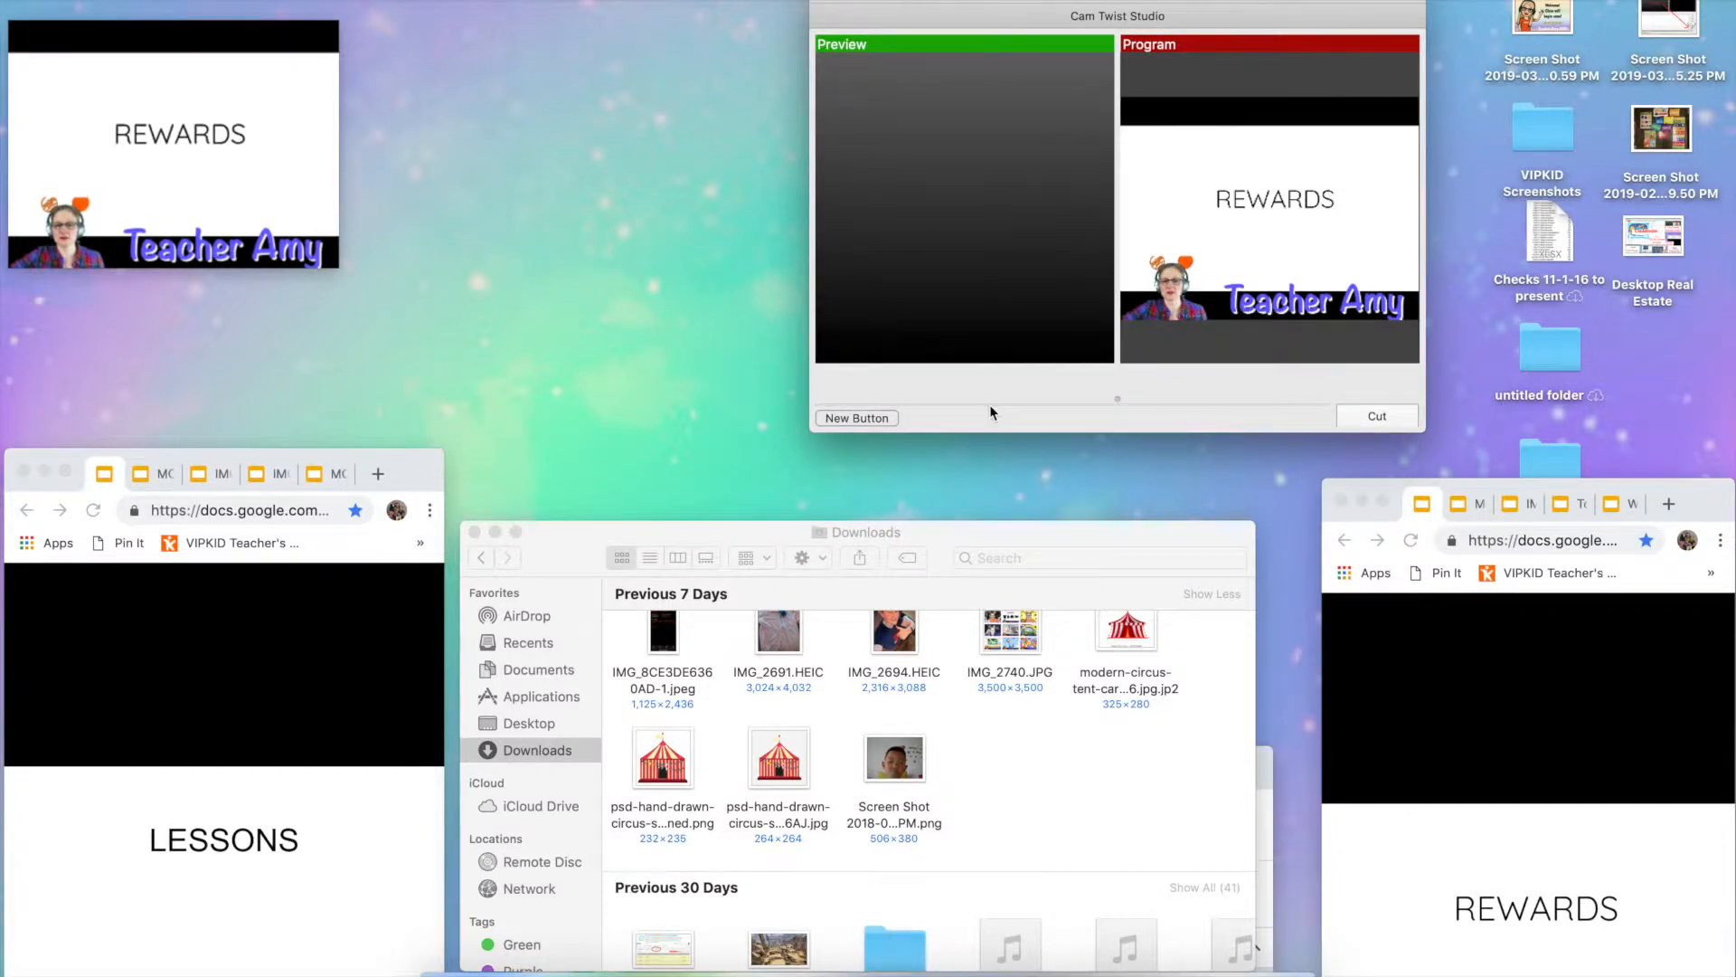
left_click_drag(1202, 9, 1411, 10)
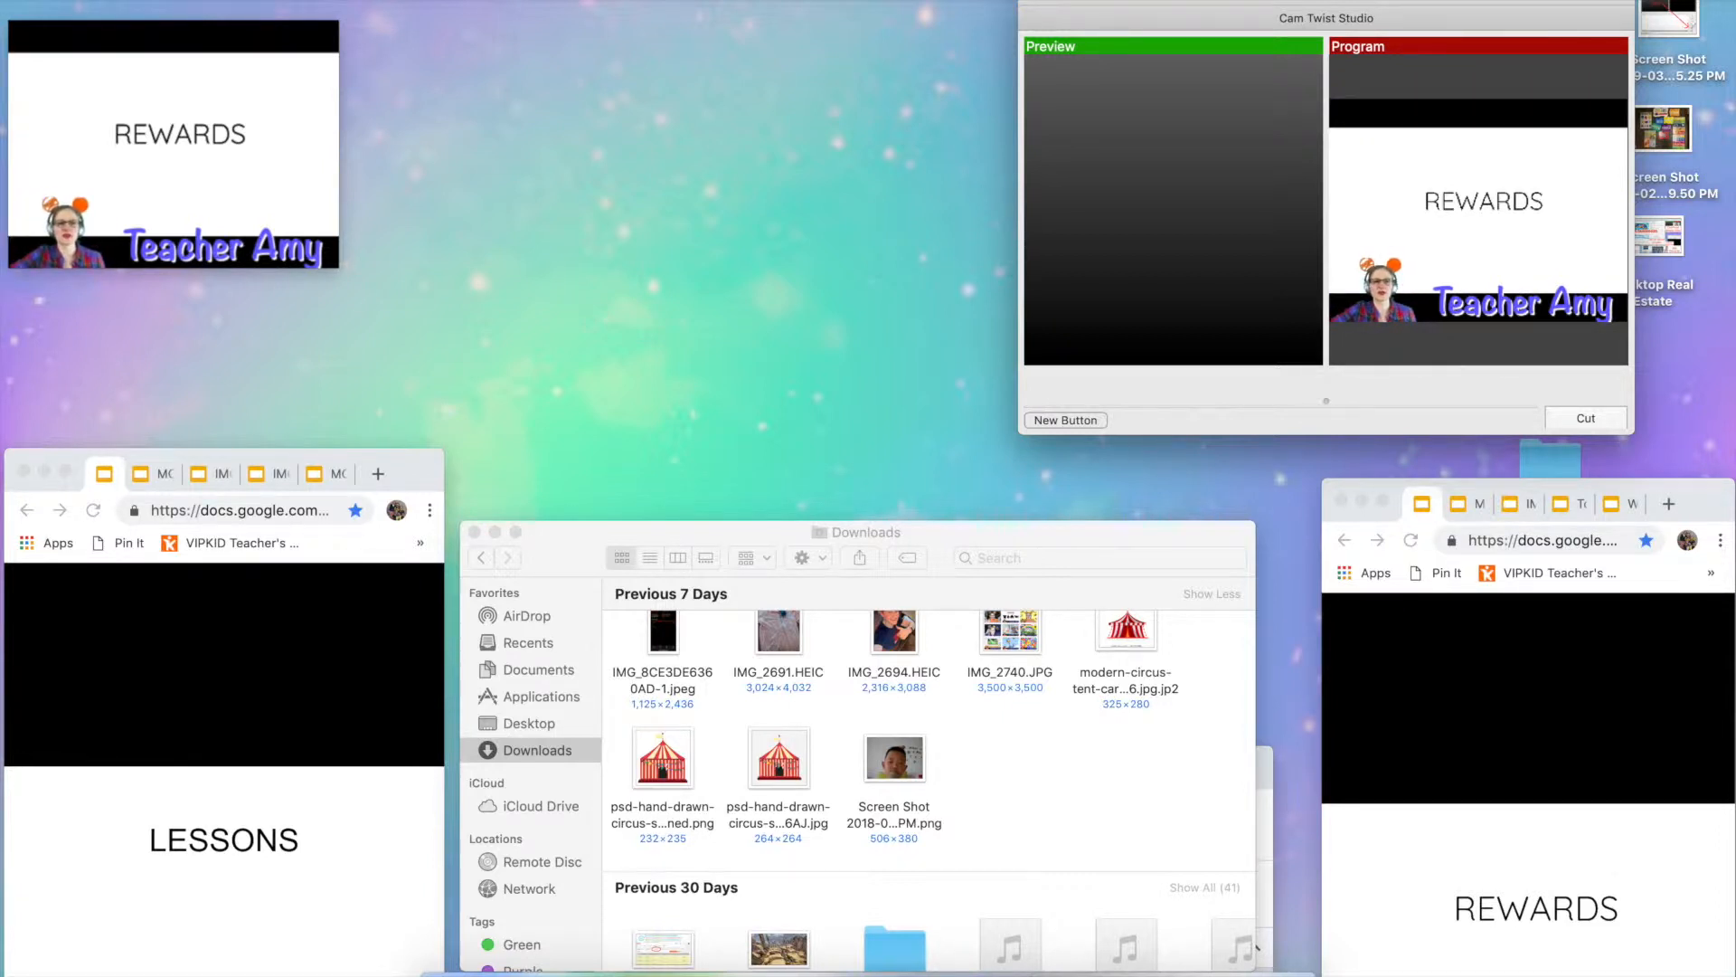
Step: Open the user menu editor and place its window beside the studio window
left_click(356, 1)
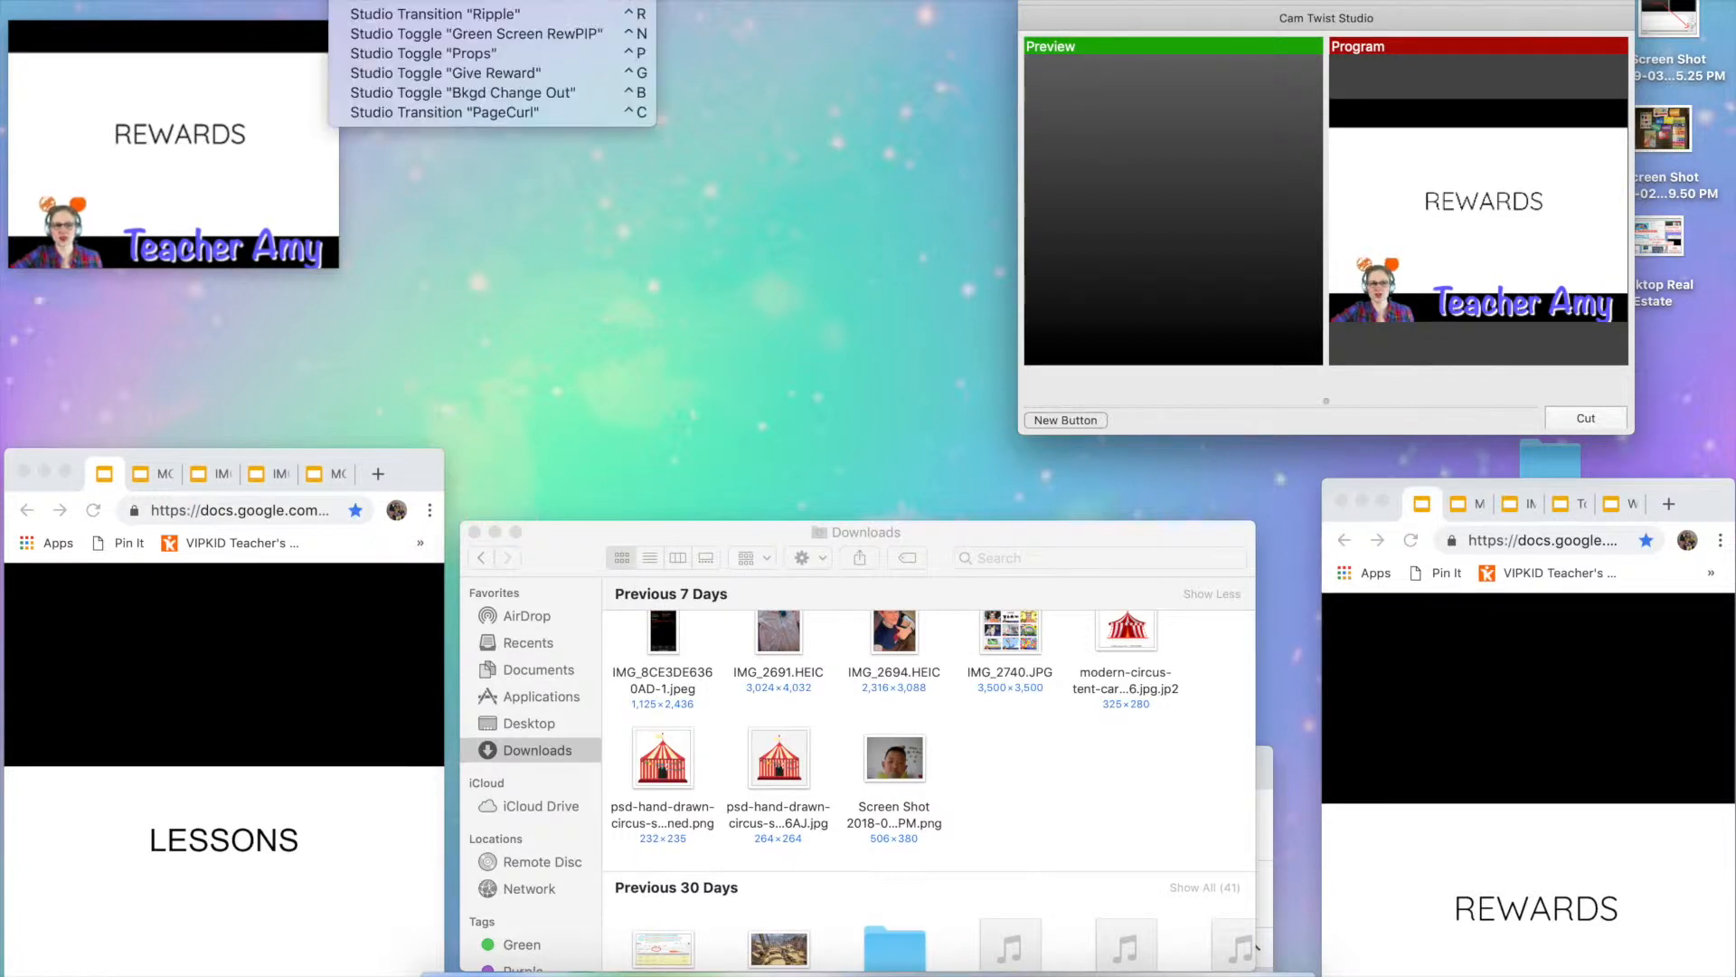
left_click(407, 1)
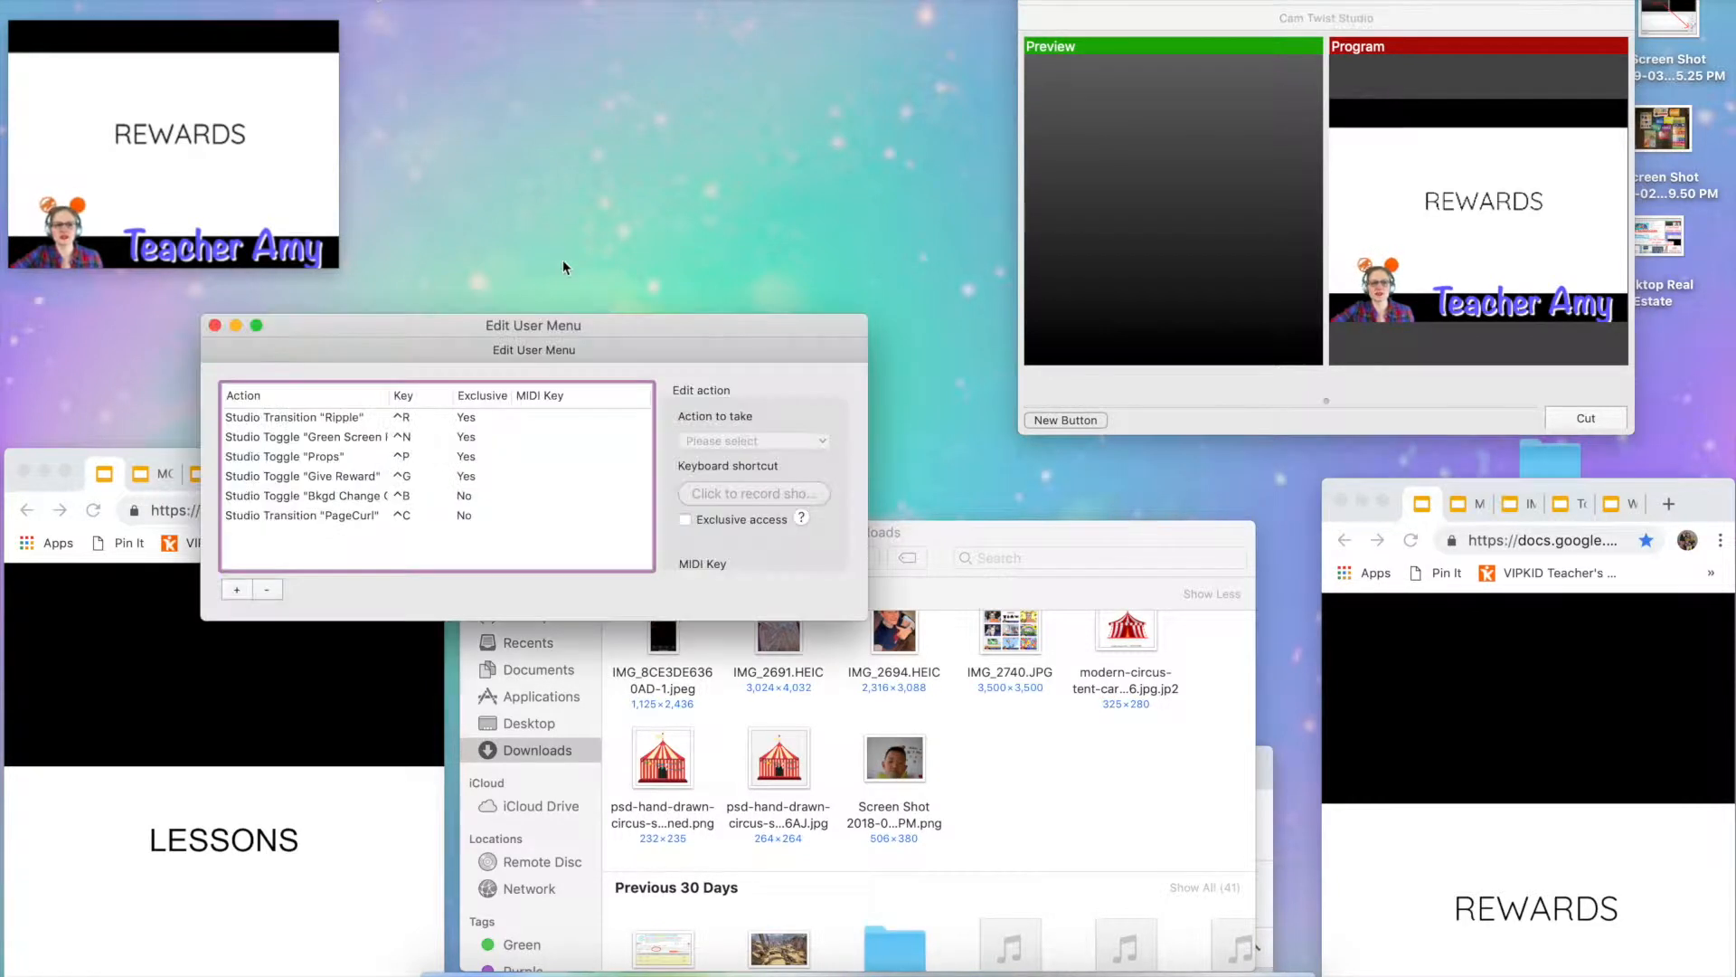
left_click_drag(664, 326, 810, 172)
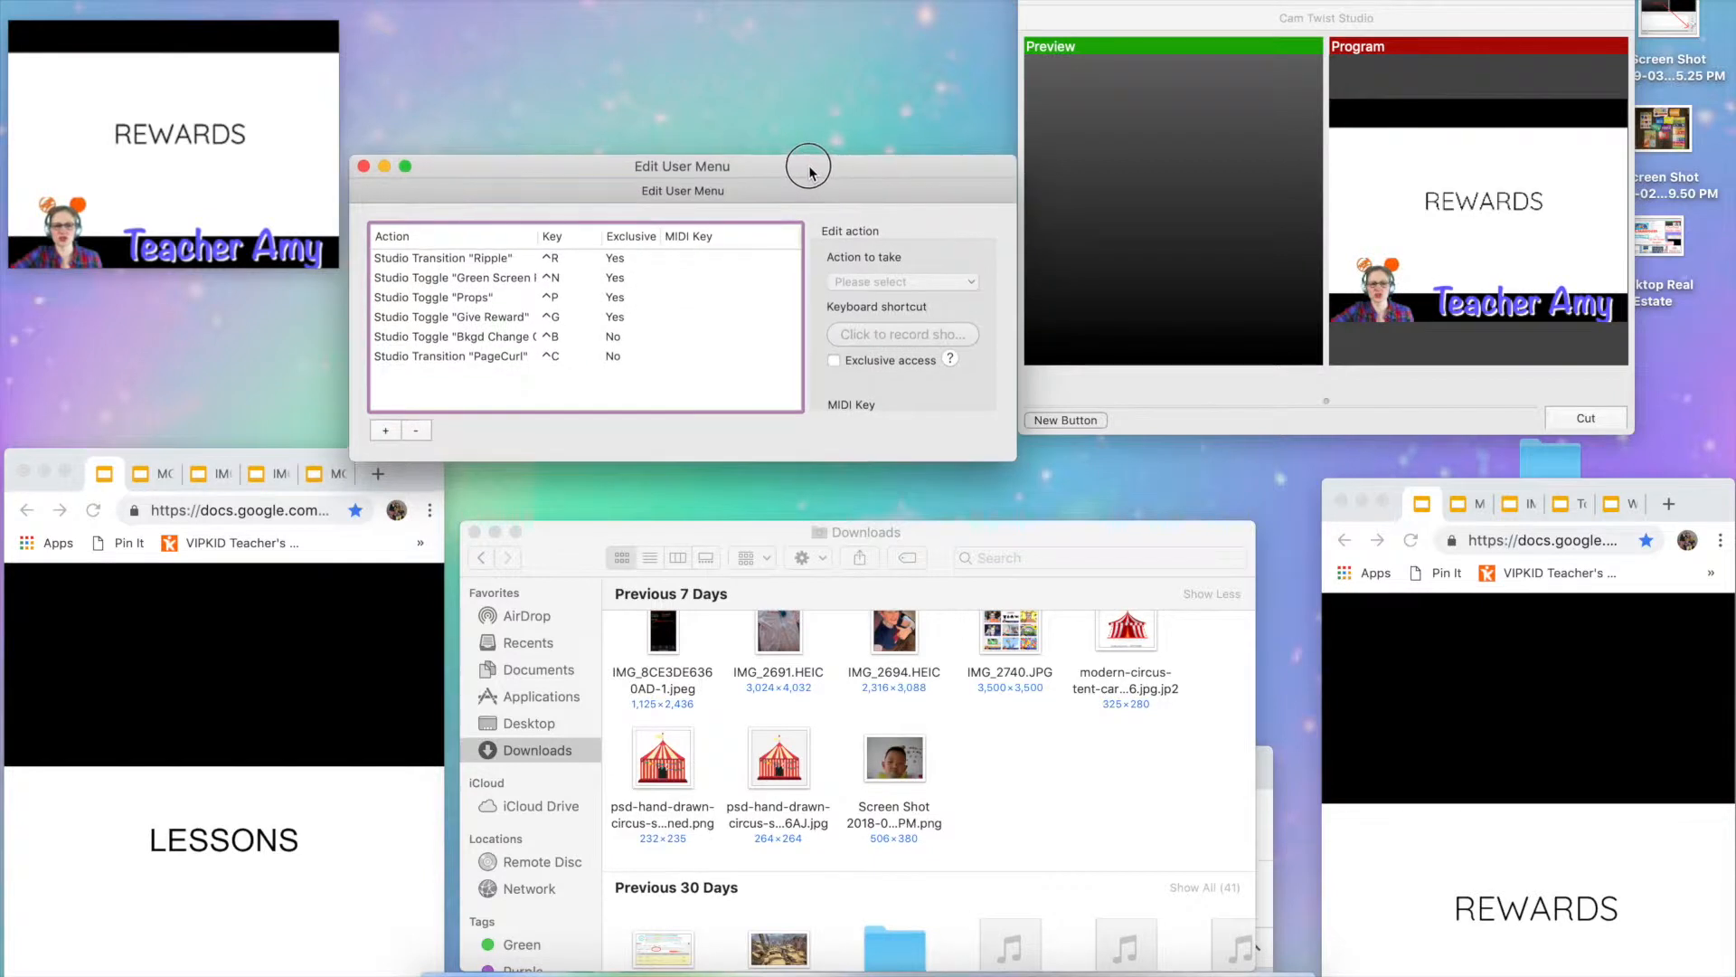
left_click(519, 342)
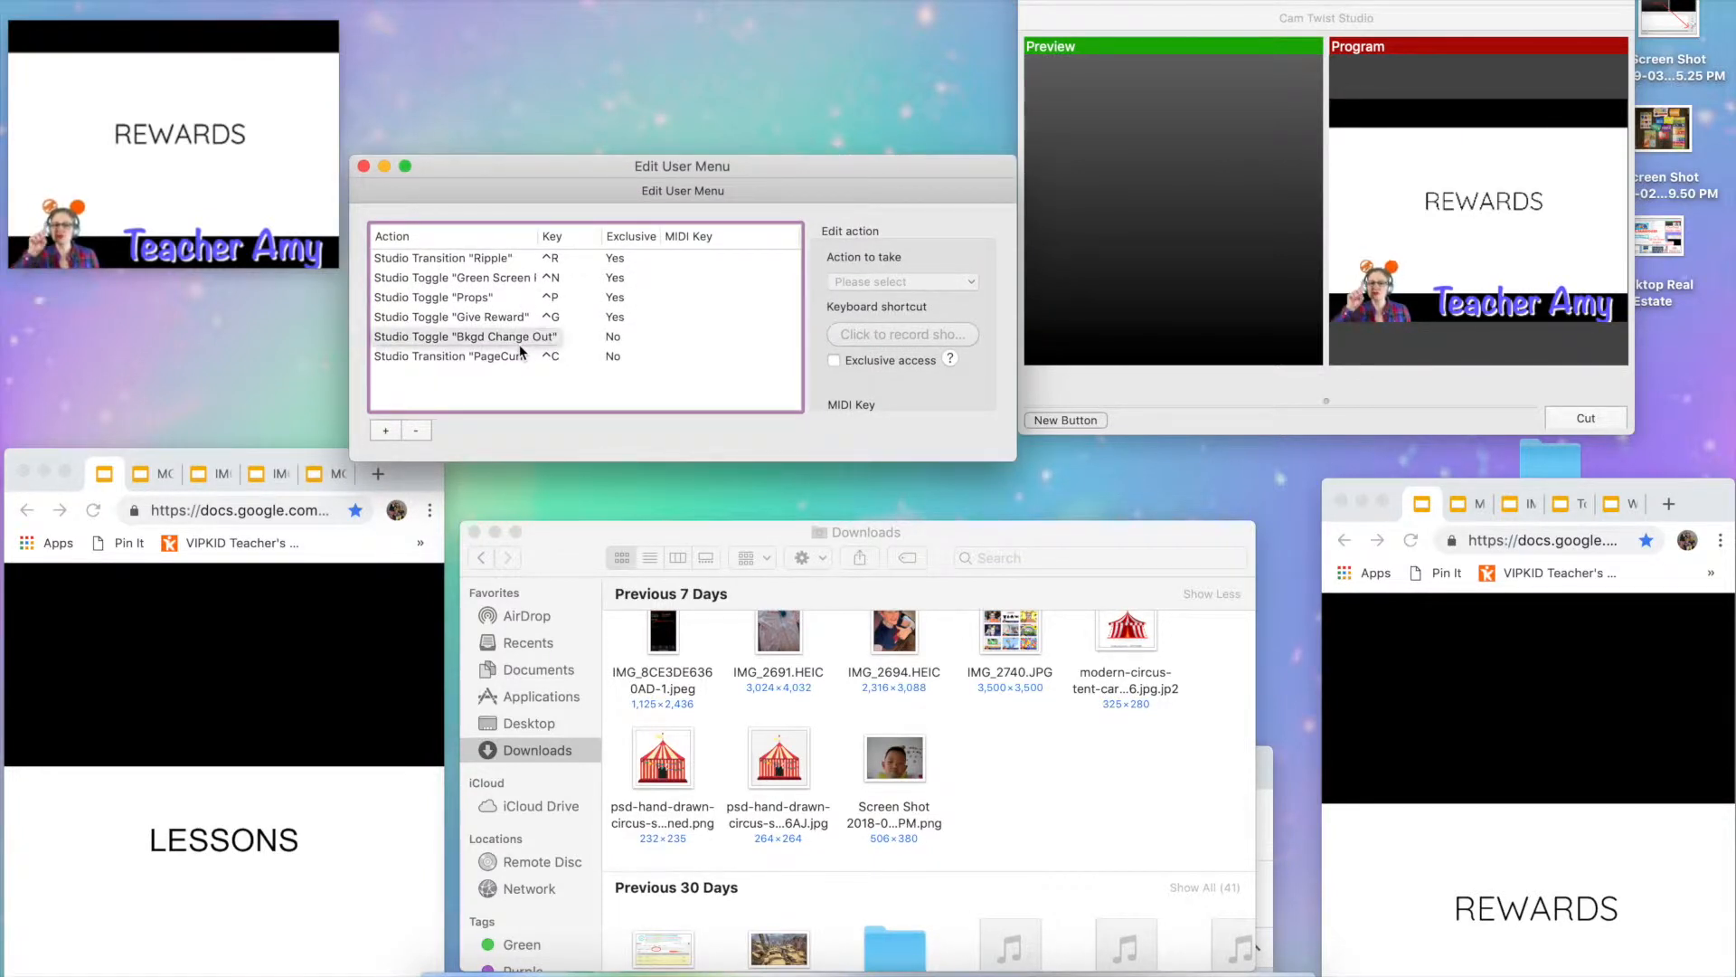
Step: Bring the Green Screen RewPIP setup into the program output with the Ripple transition, using their custom shortcuts
left_click(1203, 396)
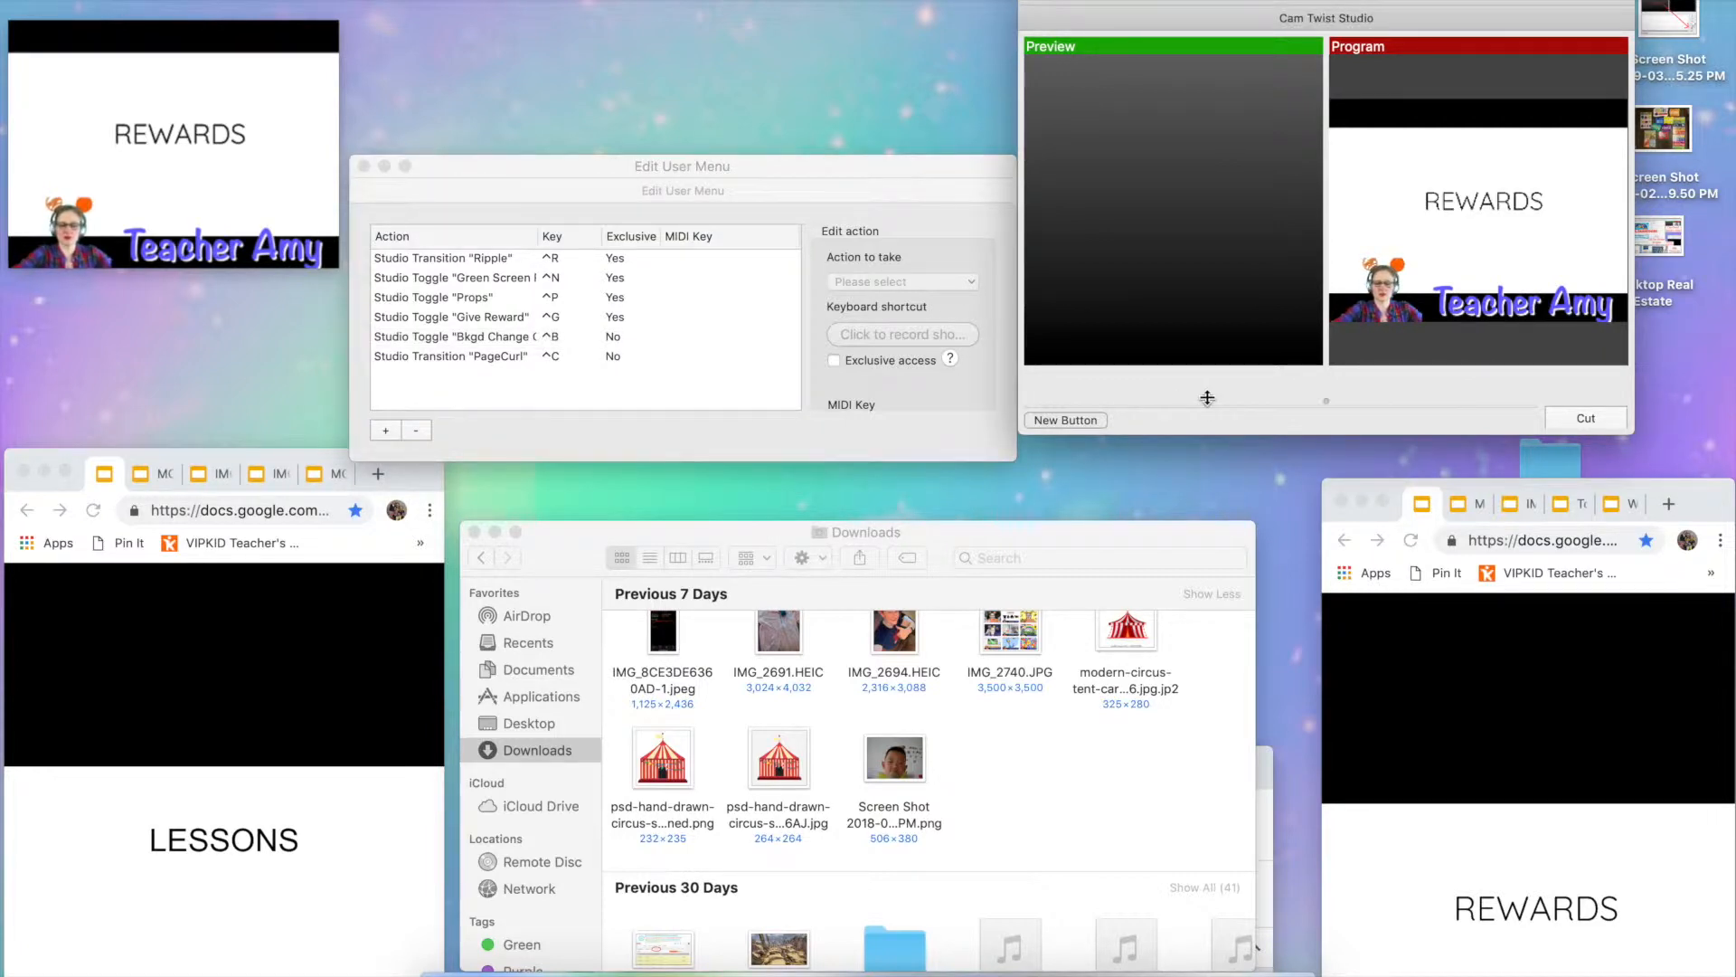
key("ctrl+n")
key("ctrl+r")
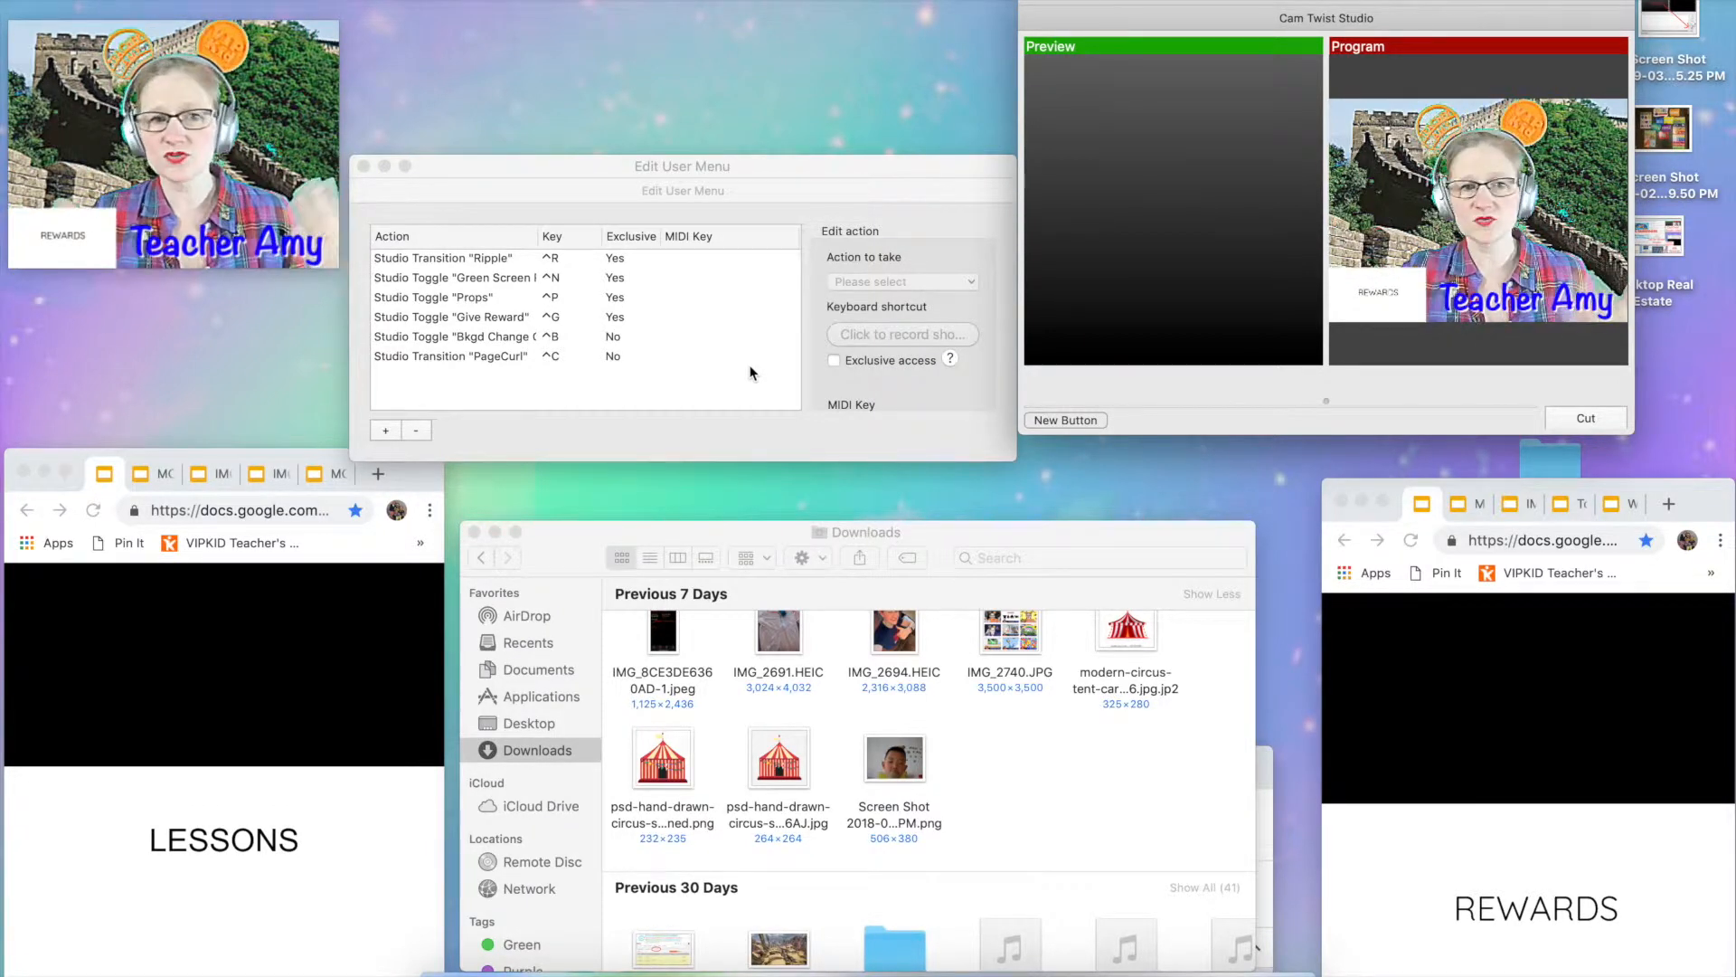
Step: Add a new user menu action that runs the Dissolve studio transition
left_click(507, 445)
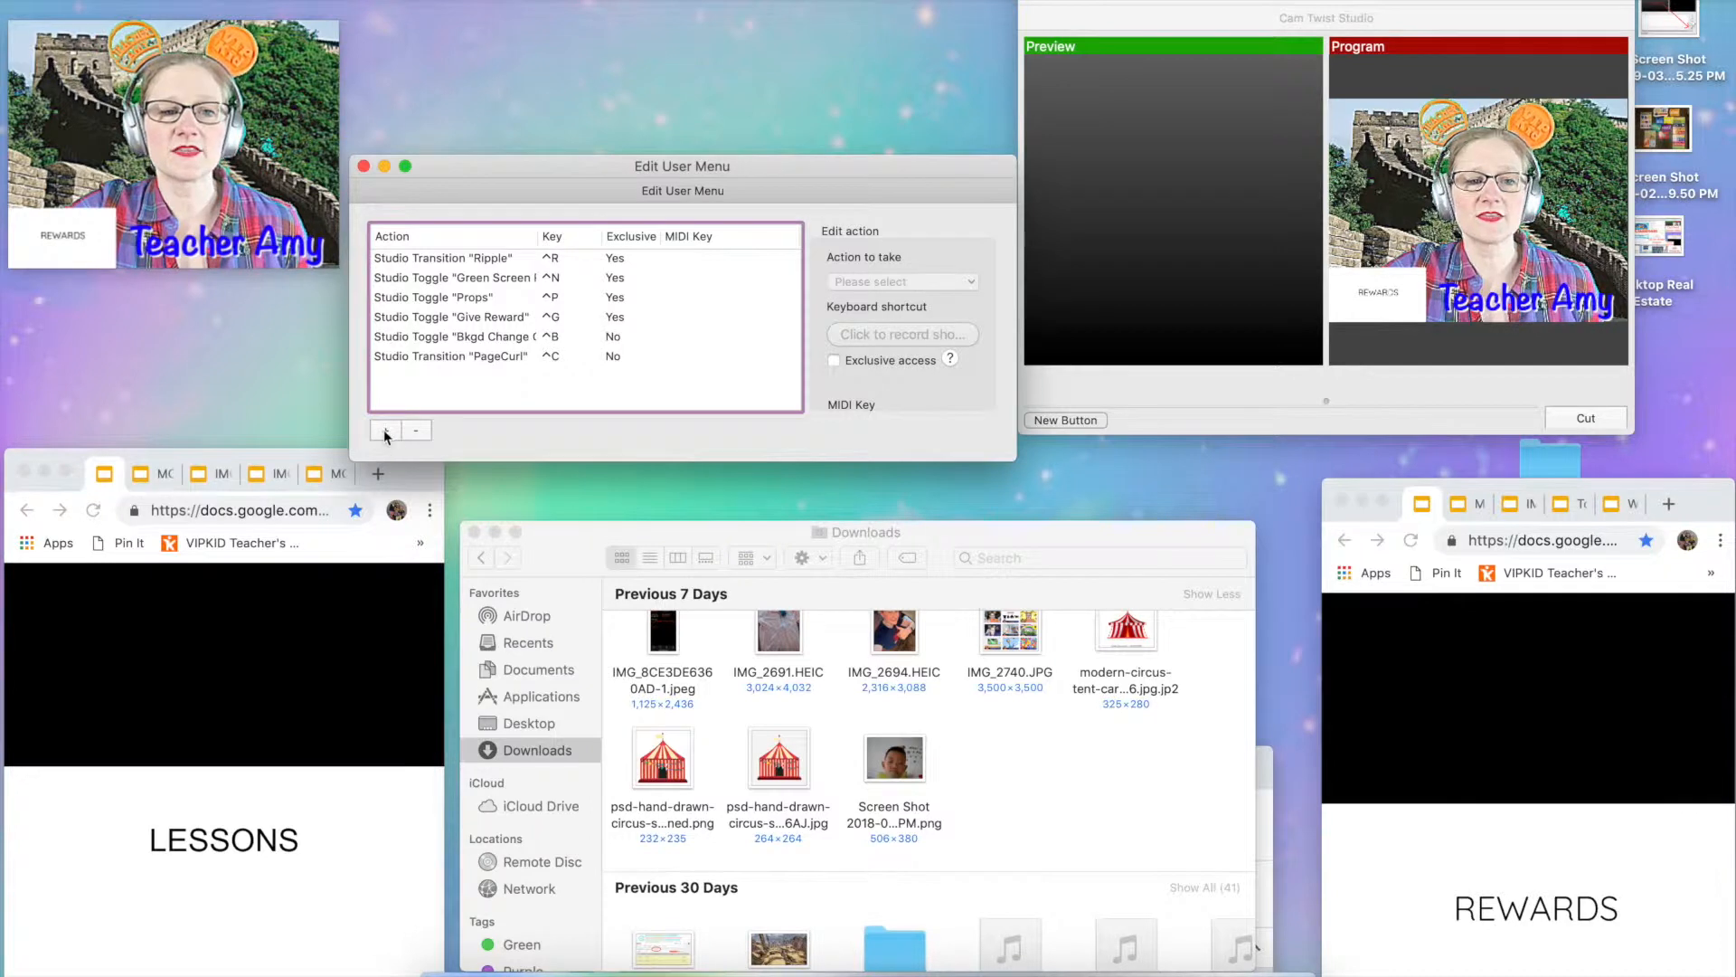
left_click(384, 430)
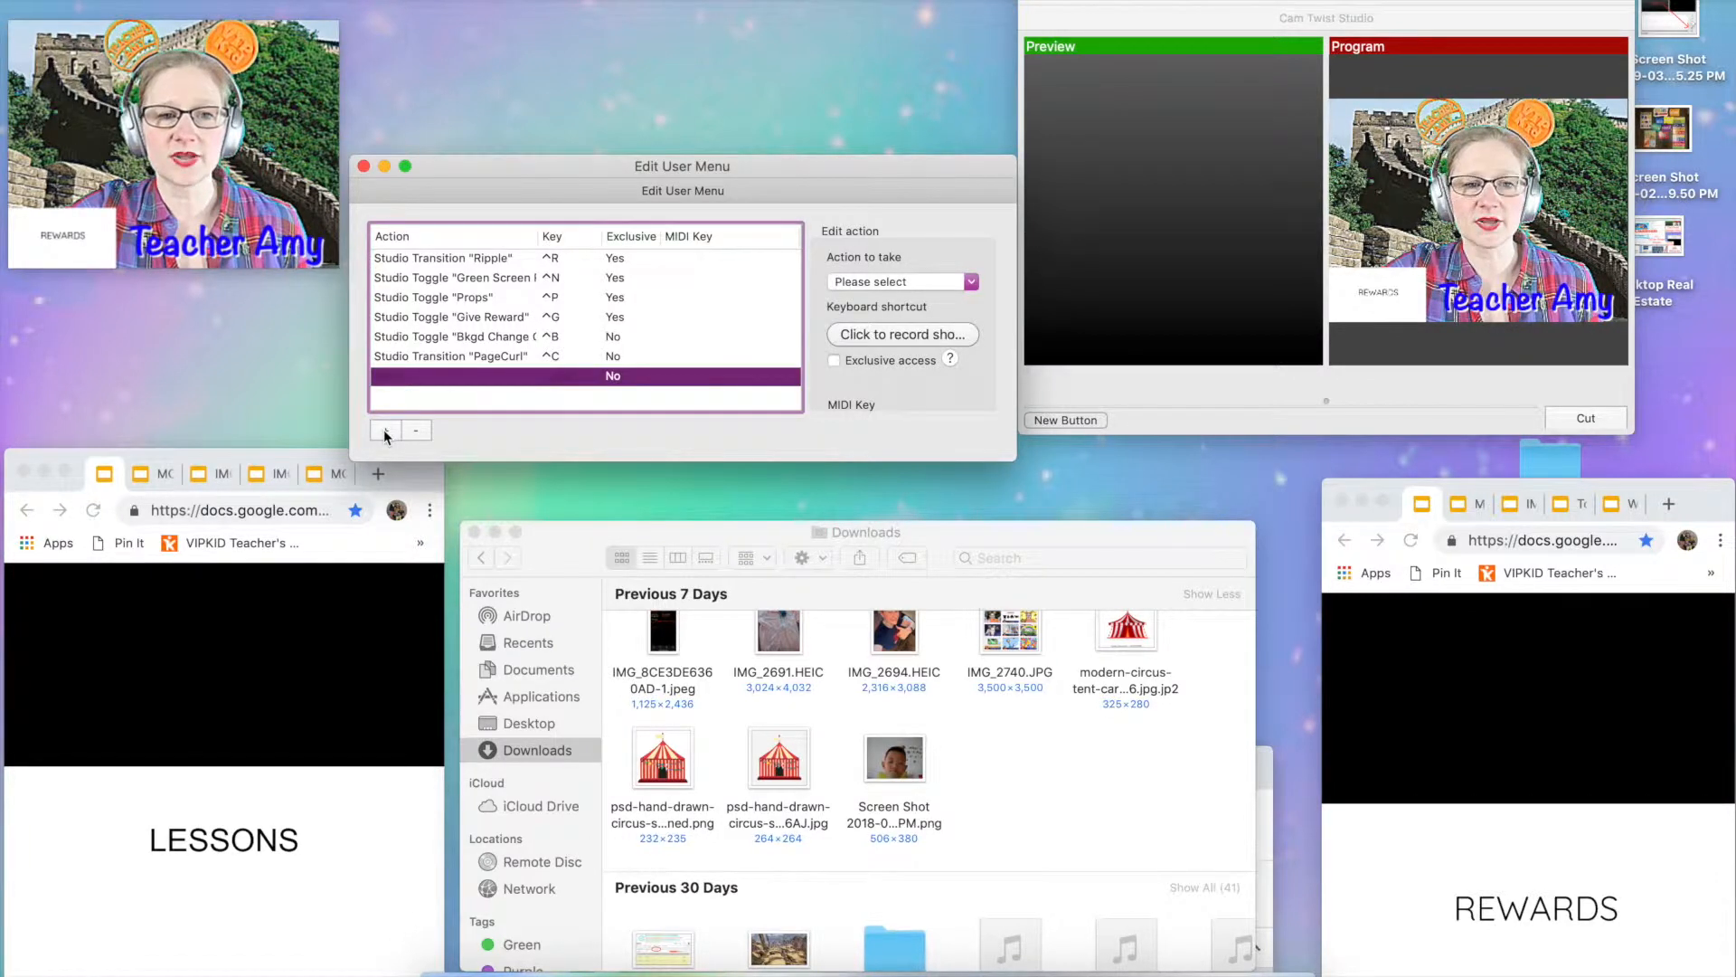
left_click(972, 282)
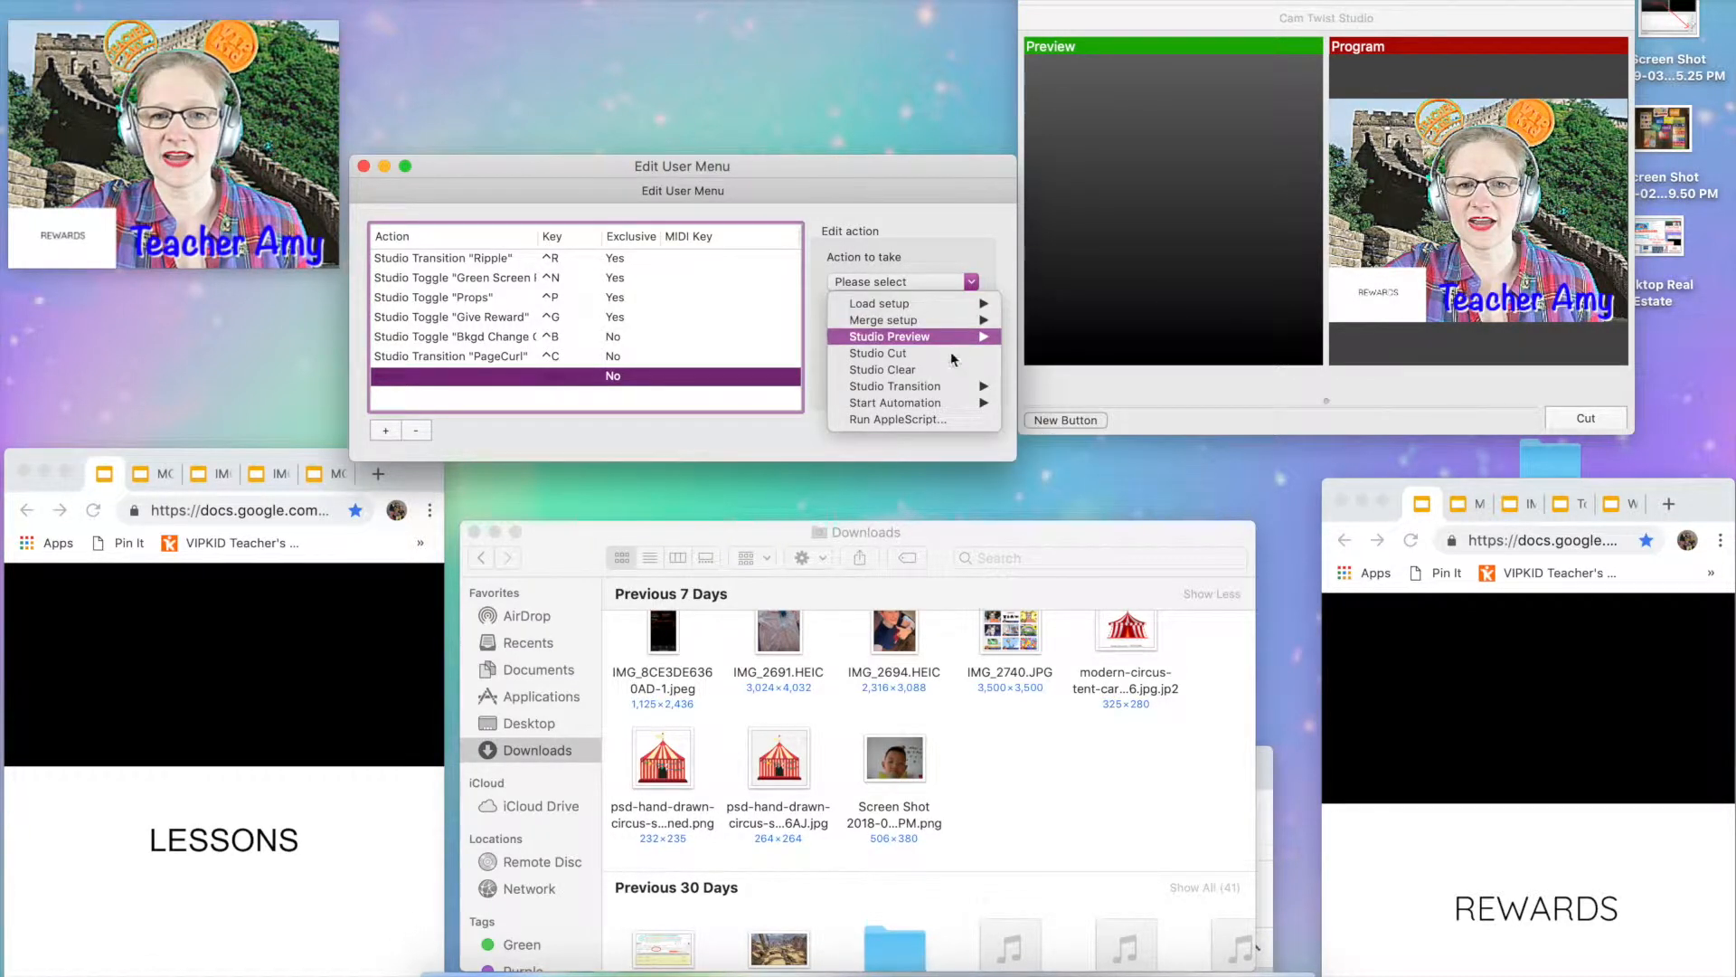
mouse_move(953, 385)
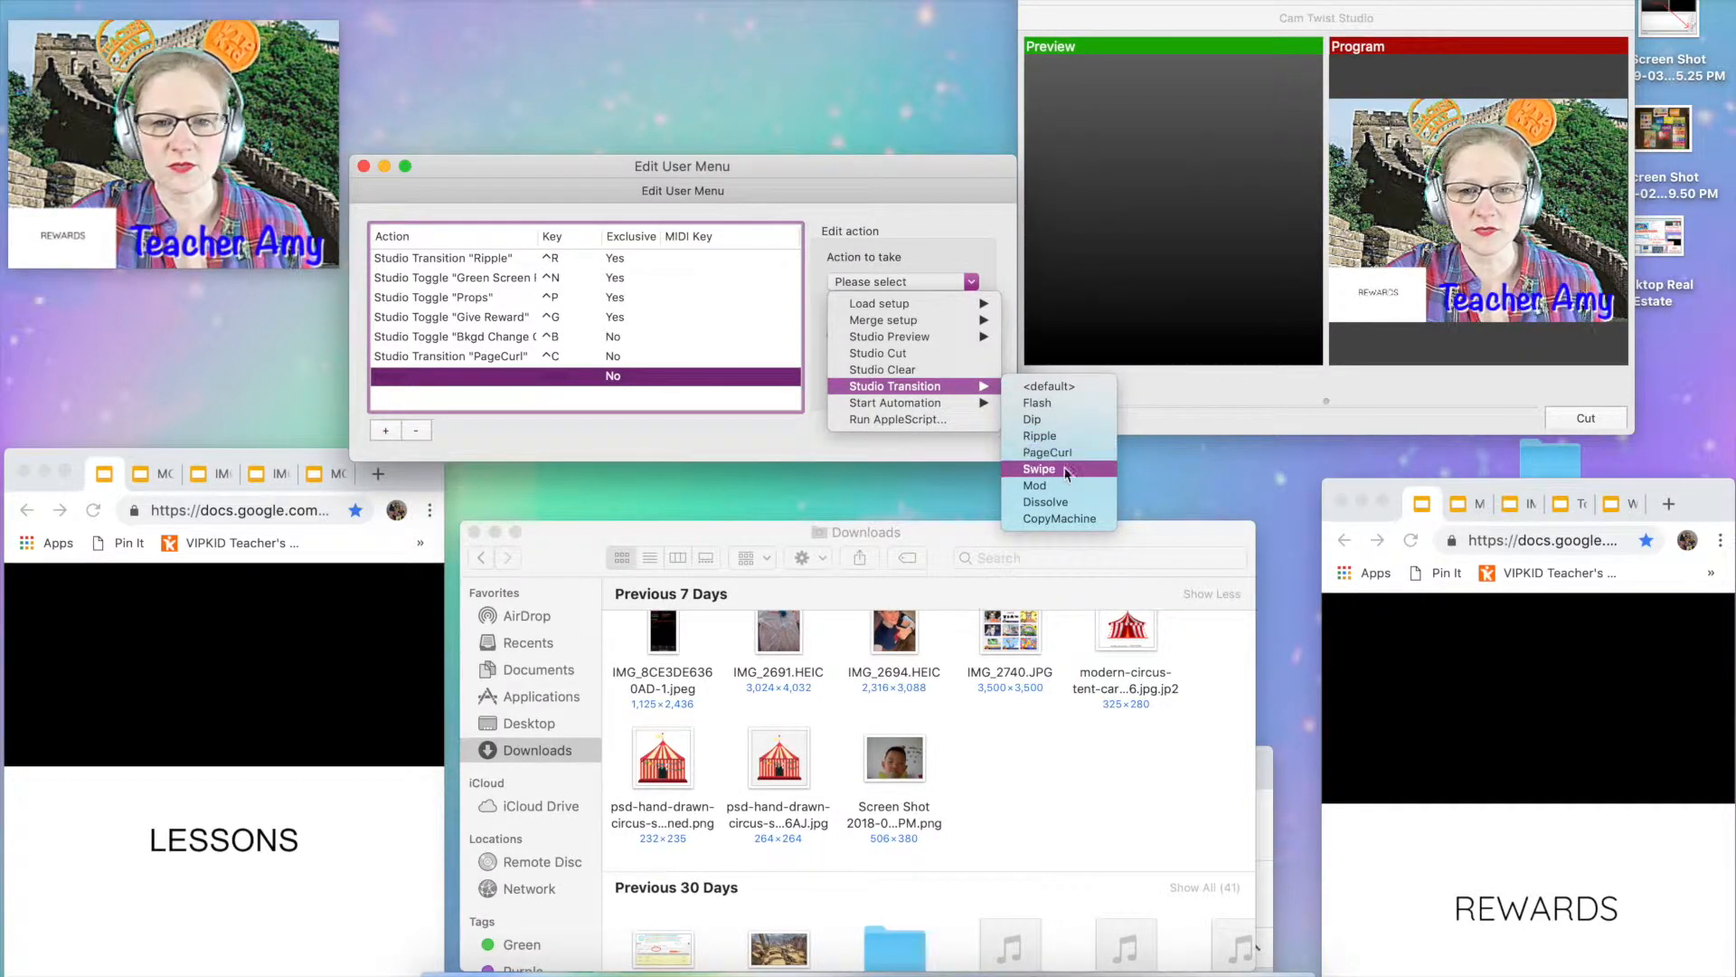
left_click(1066, 502)
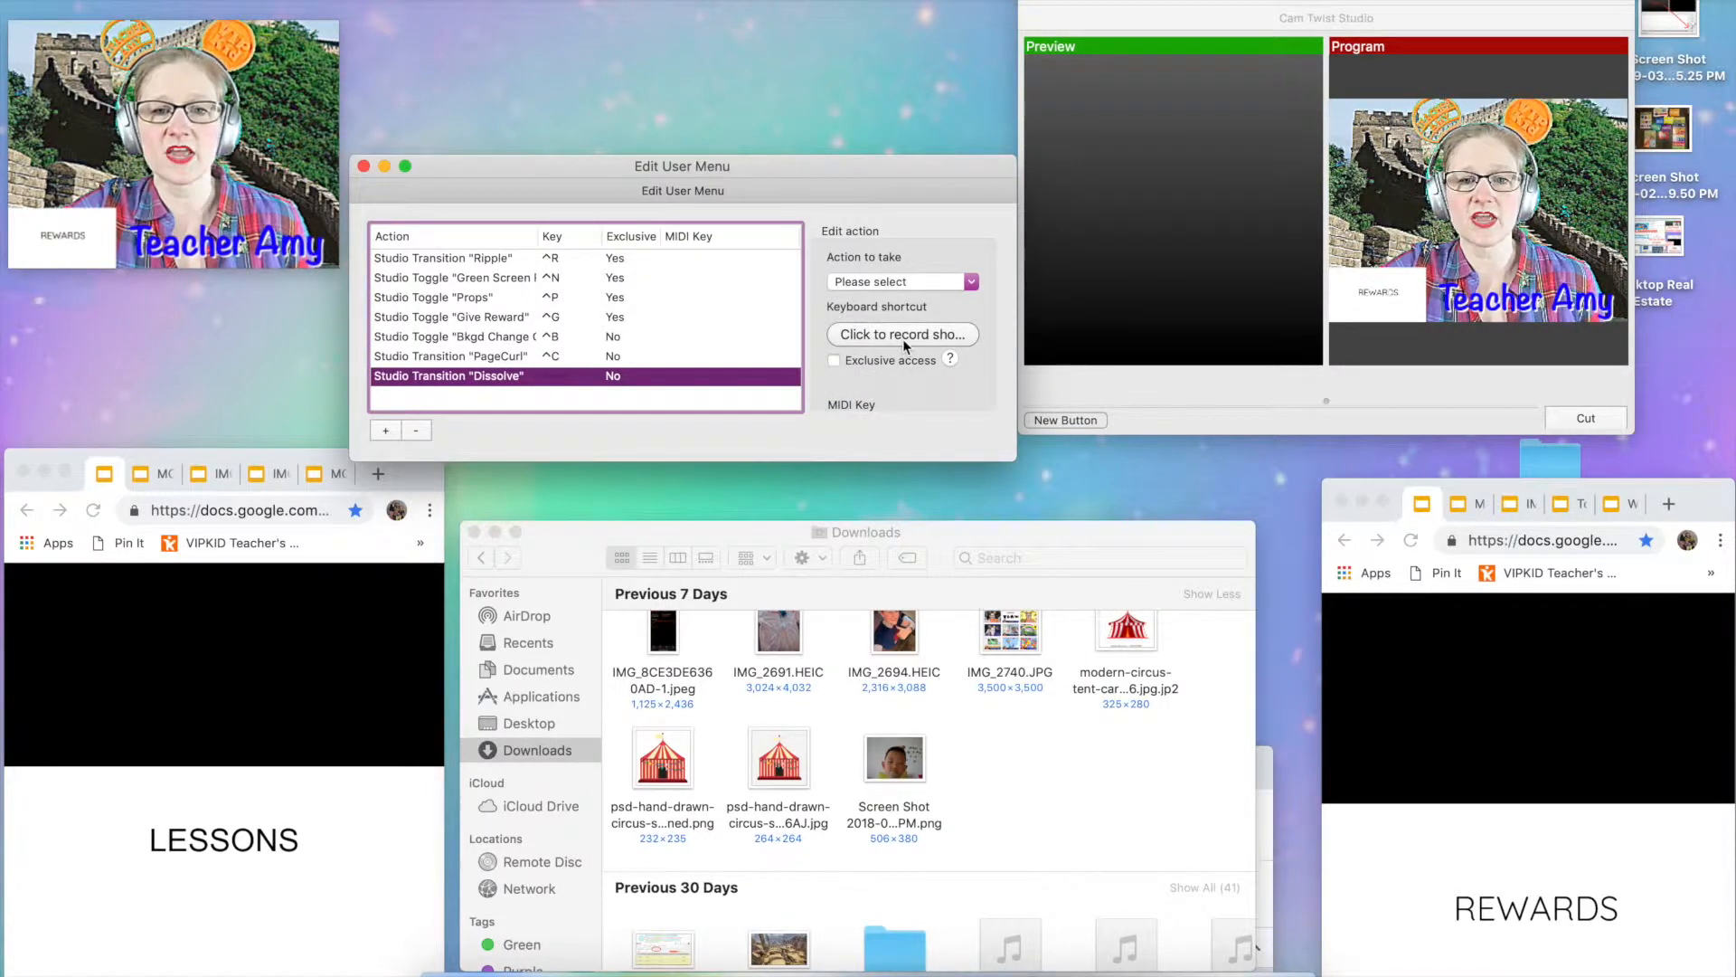
Step: Assign the shortcut Control+D with exclusive access to the Dissolve action and try it in the studio window
left_click(902, 334)
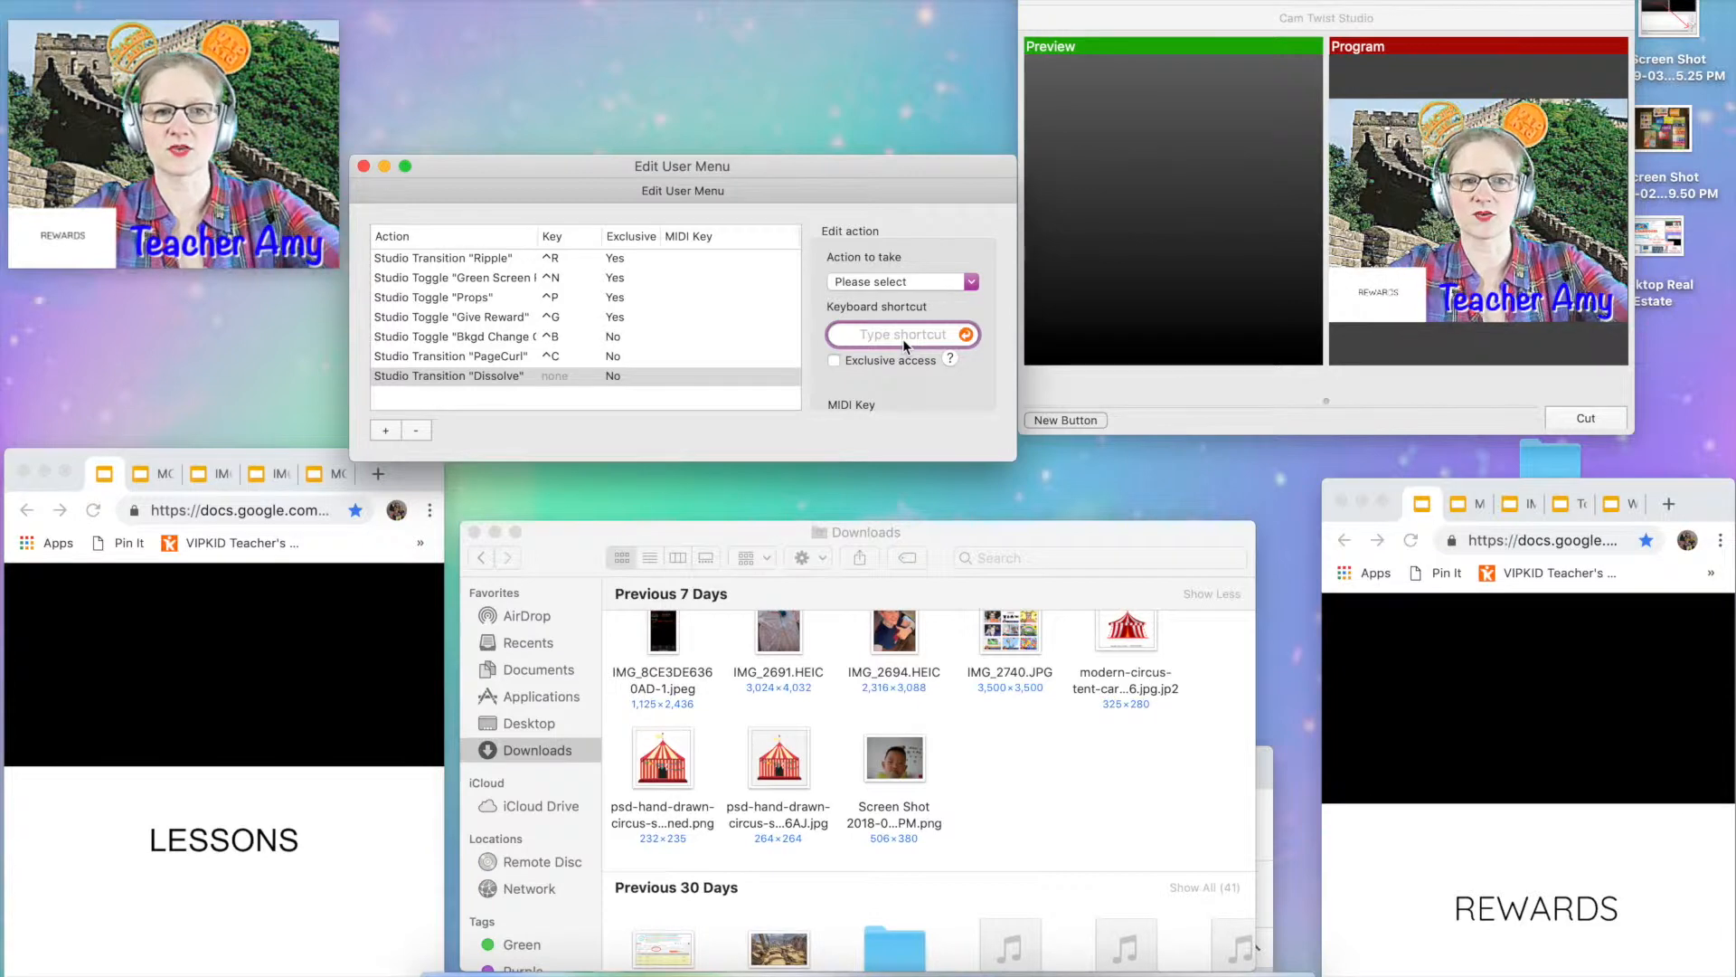
key("ctrl")
key("ctrl+d")
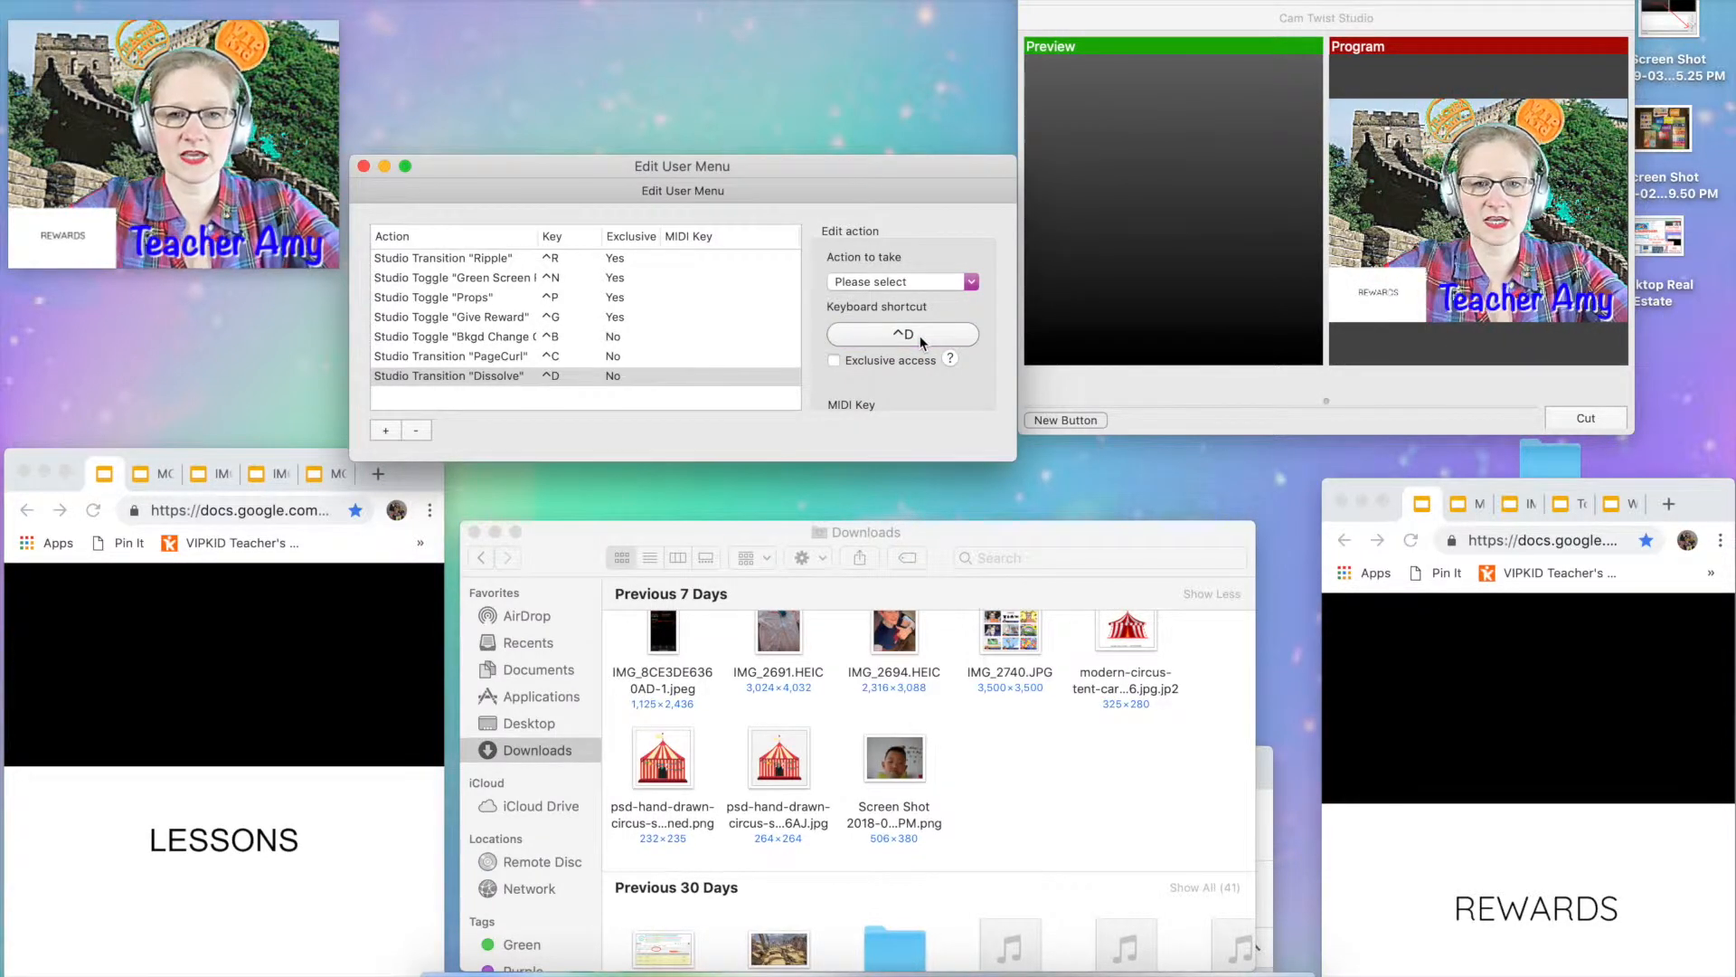
left_click(833, 360)
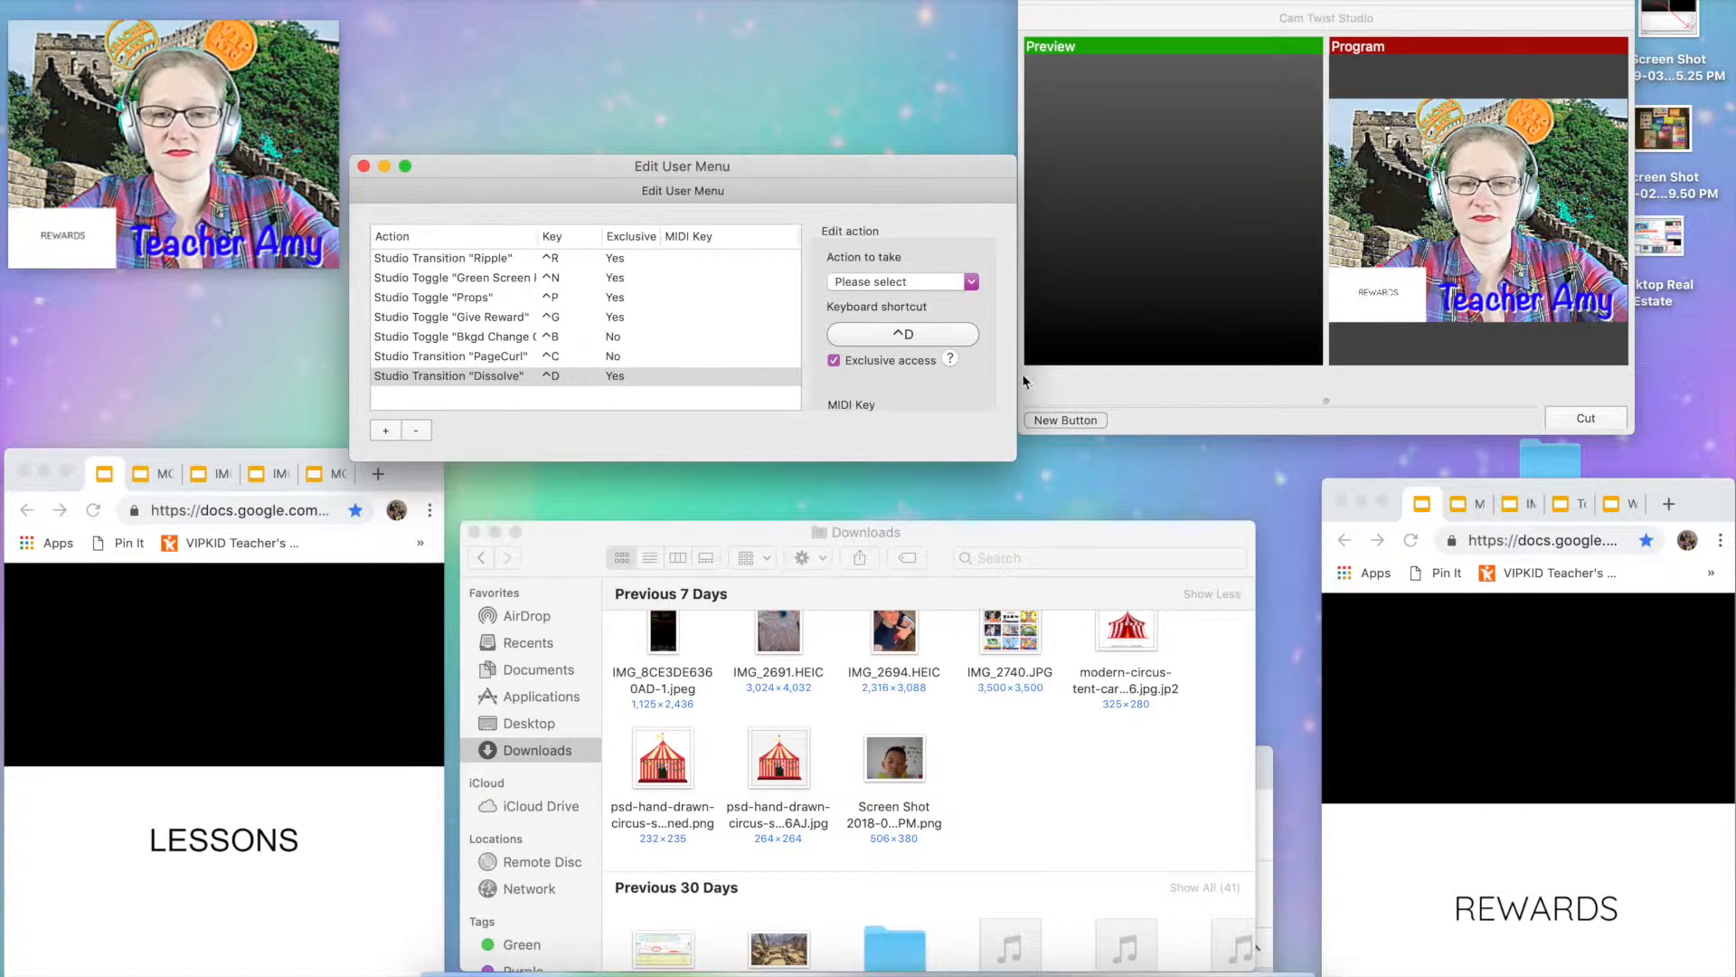
left_click(1190, 404)
key("ctrl+d")
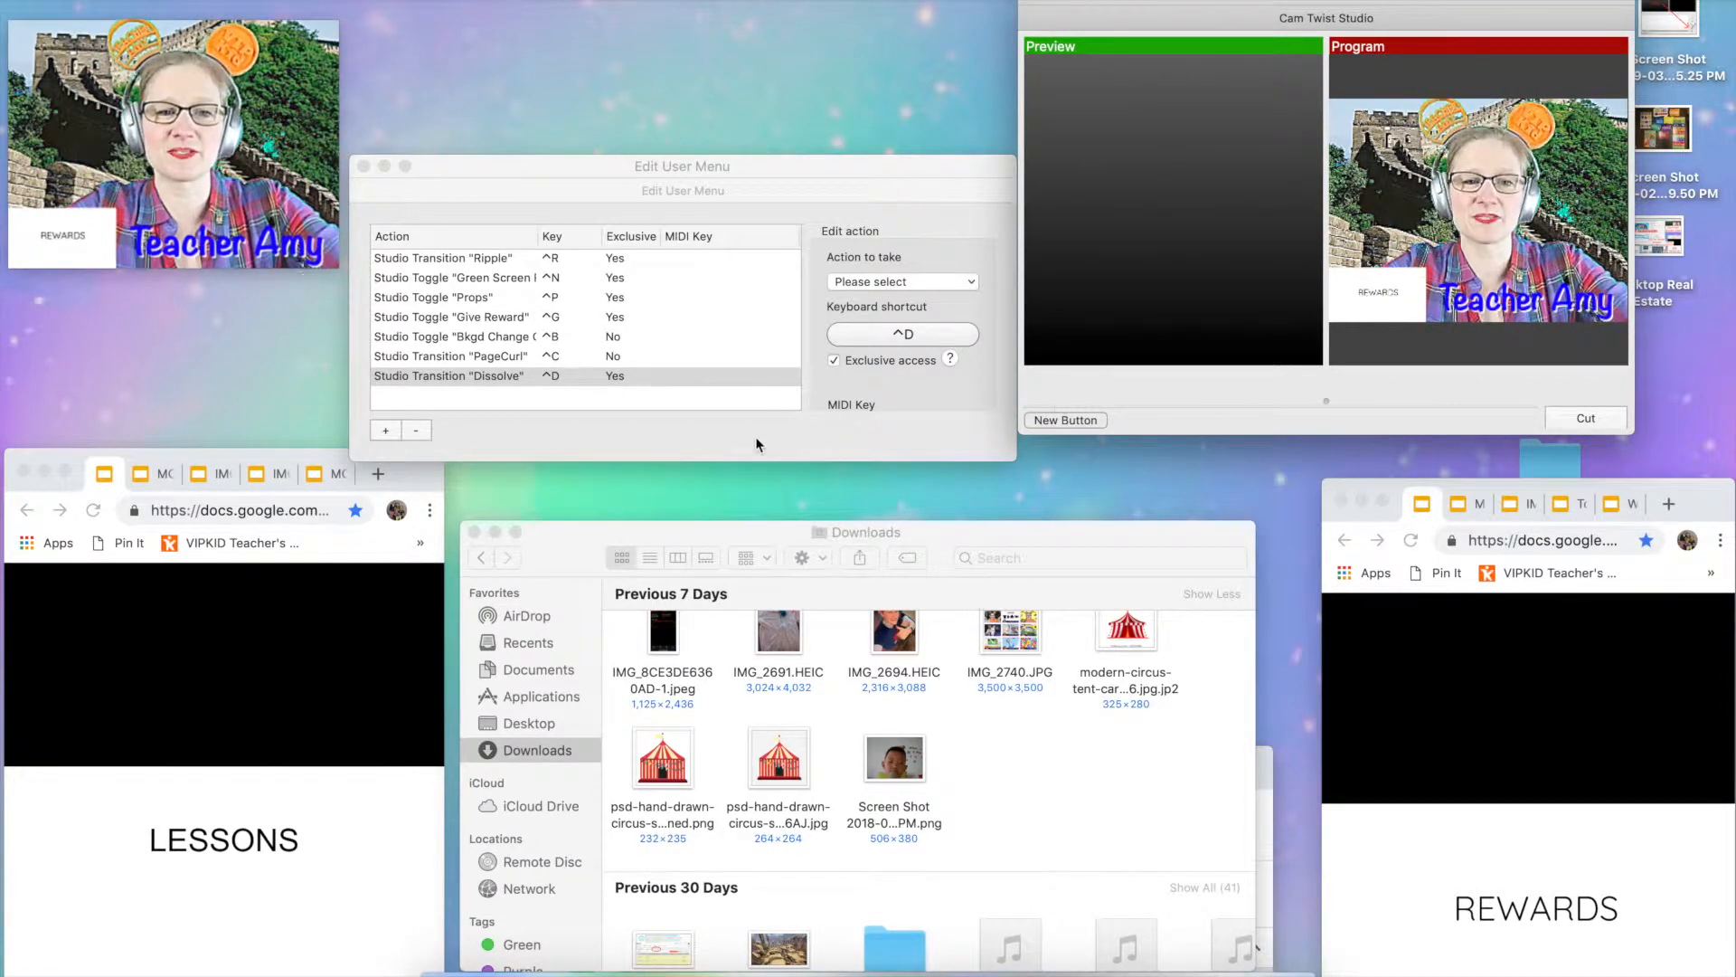
left_click(387, 434)
left_click(385, 432)
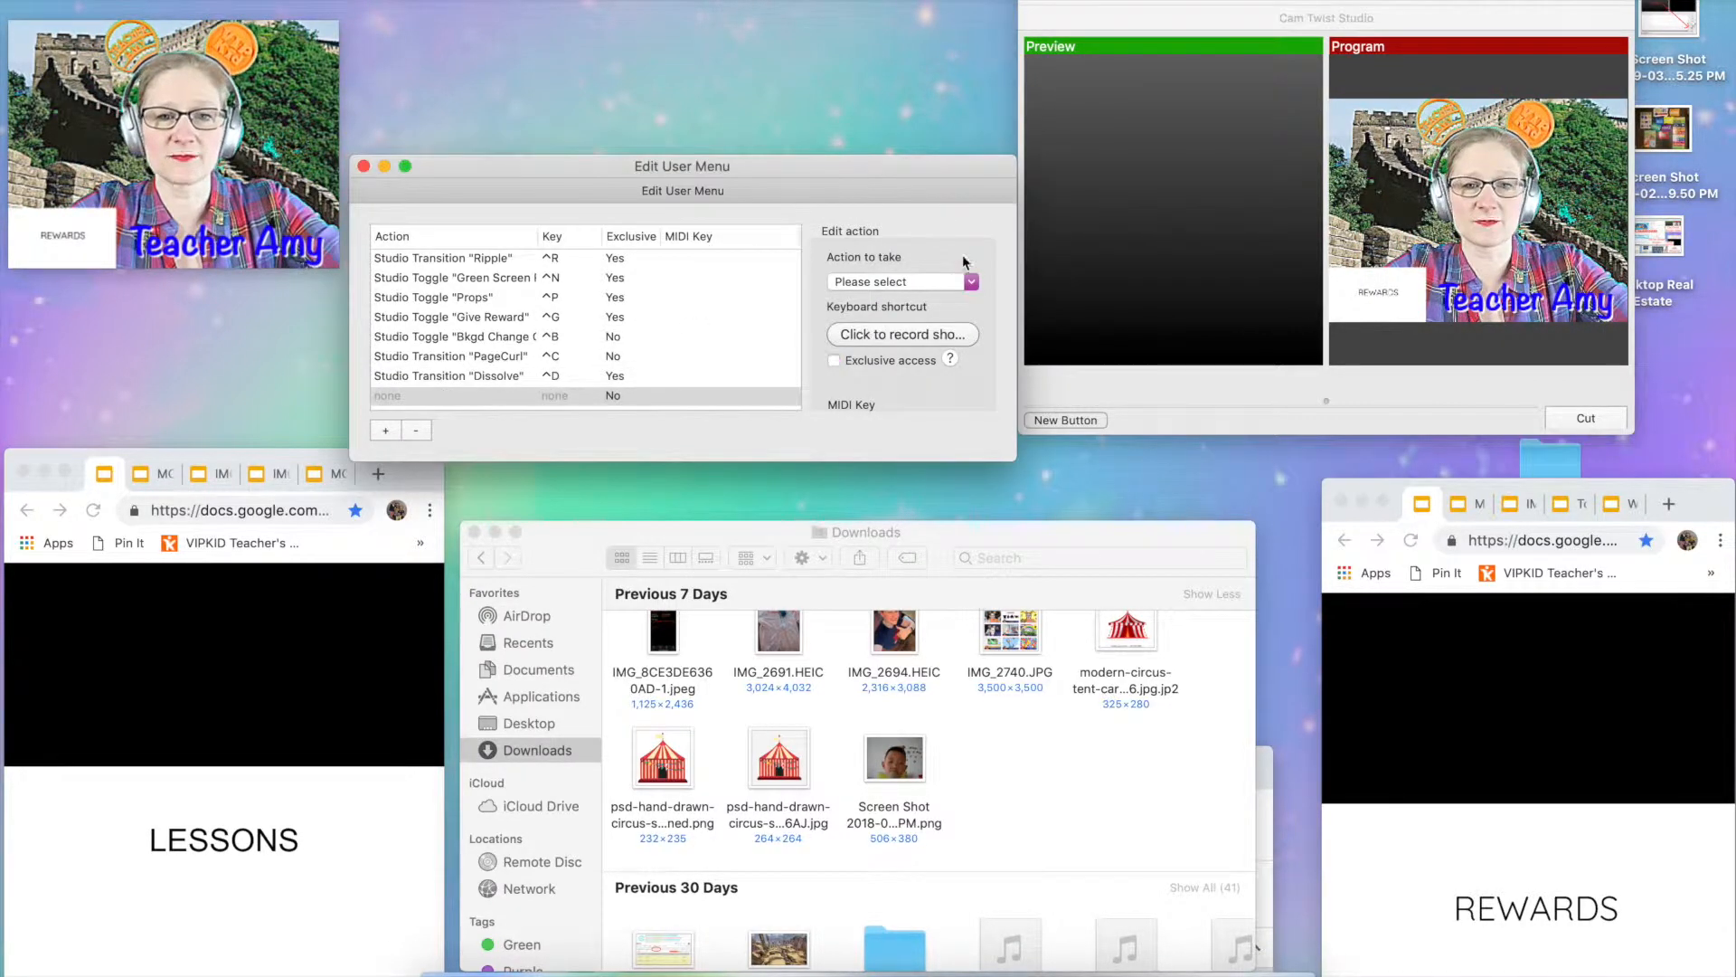
left_click(972, 283)
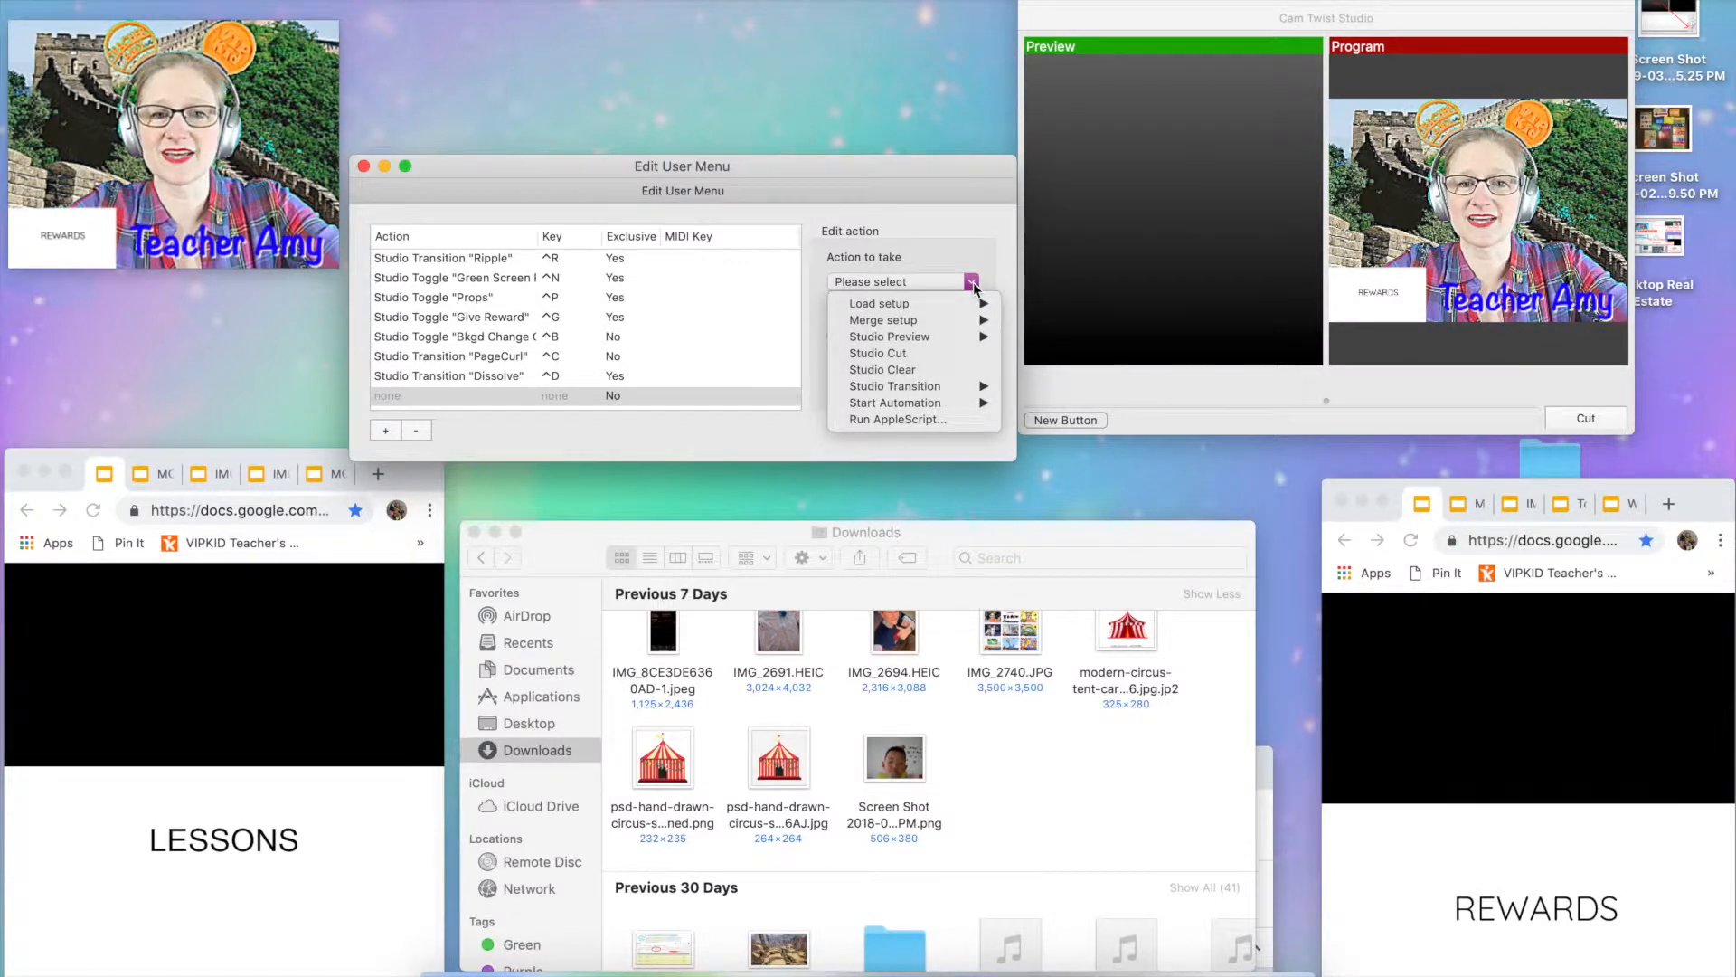
mouse_move(935, 343)
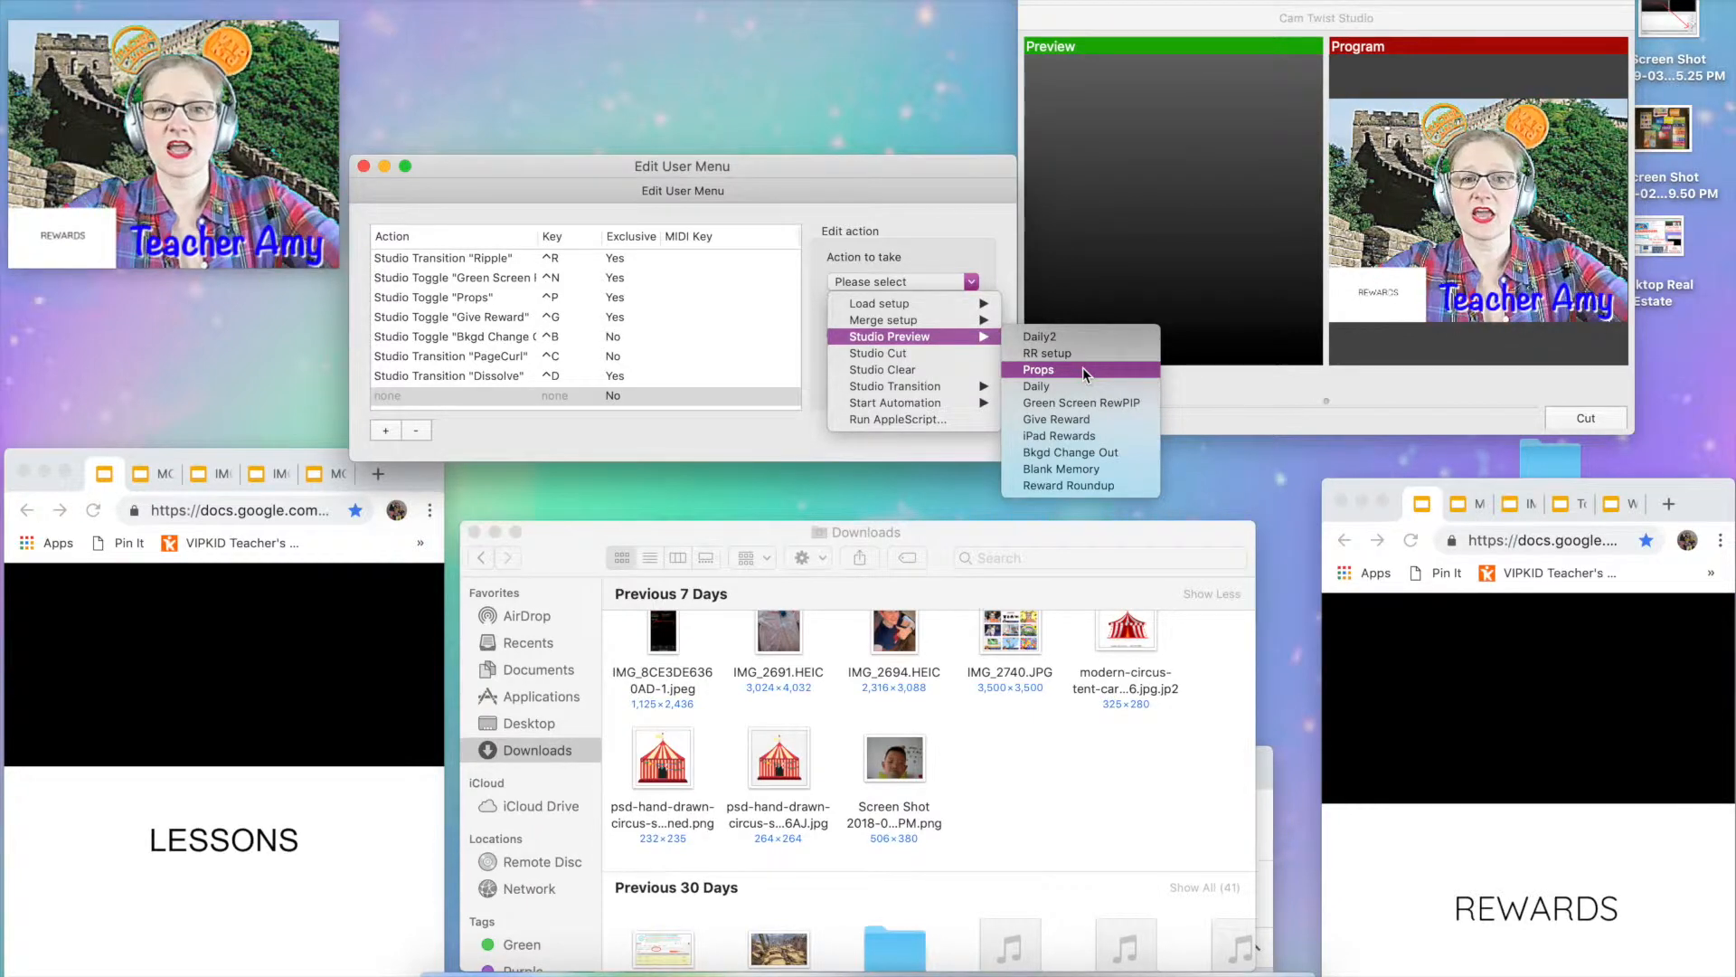
left_click(947, 244)
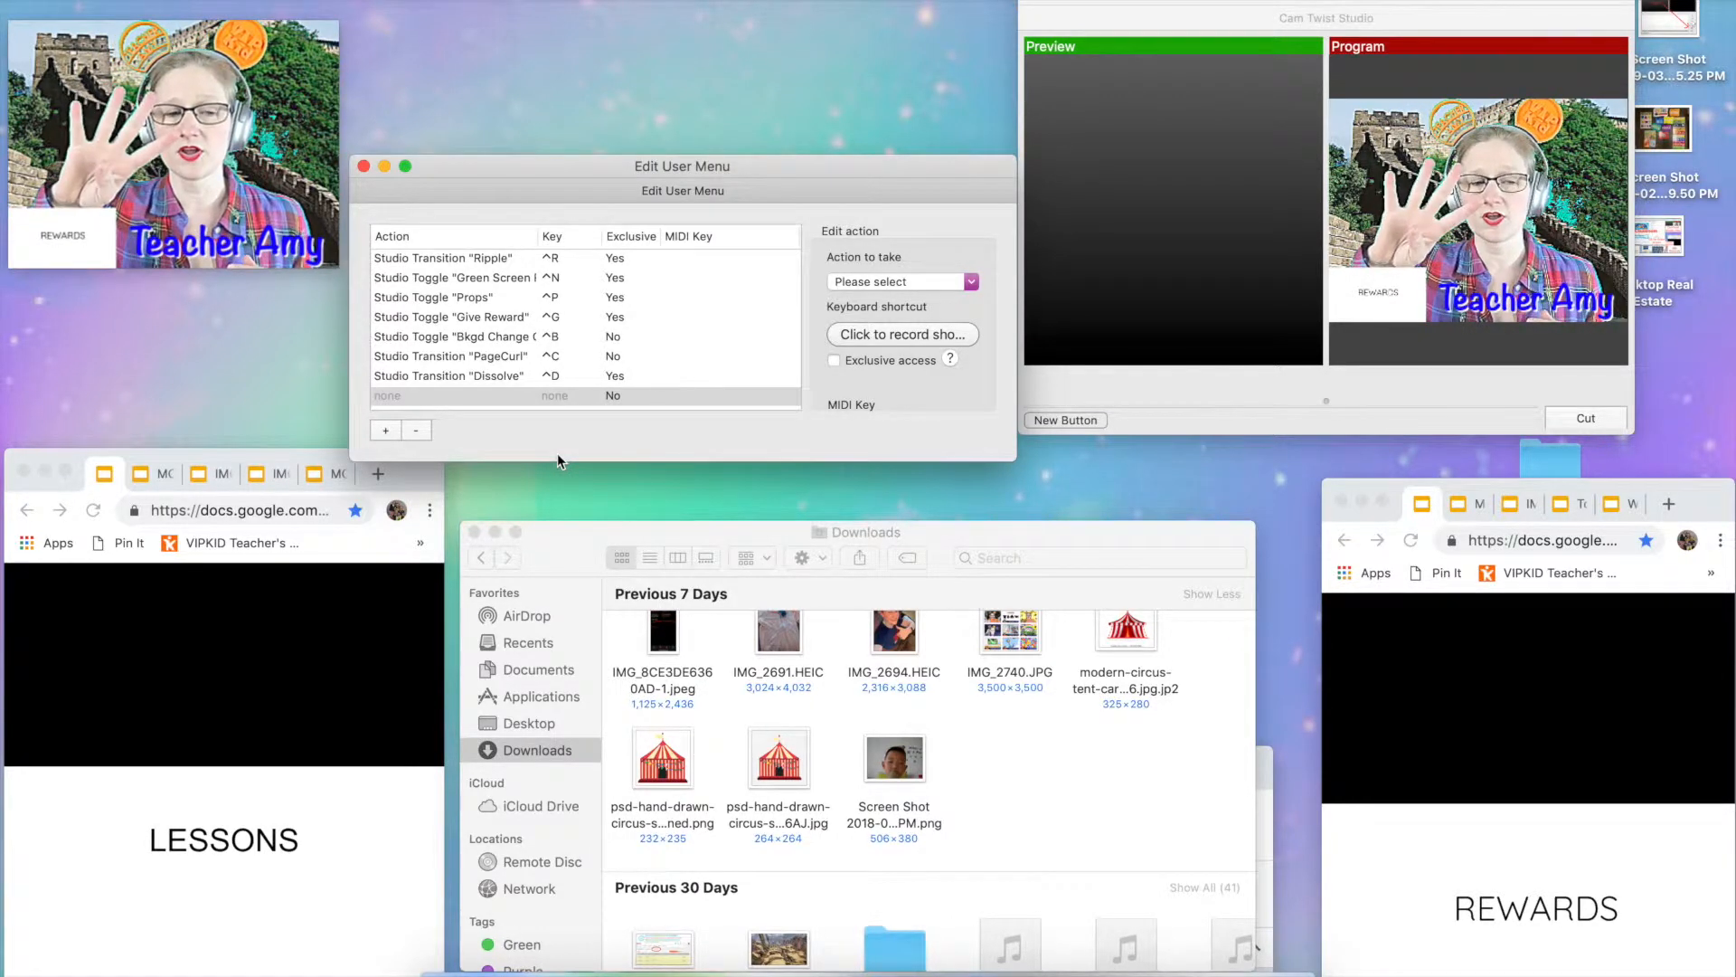
left_click(416, 430)
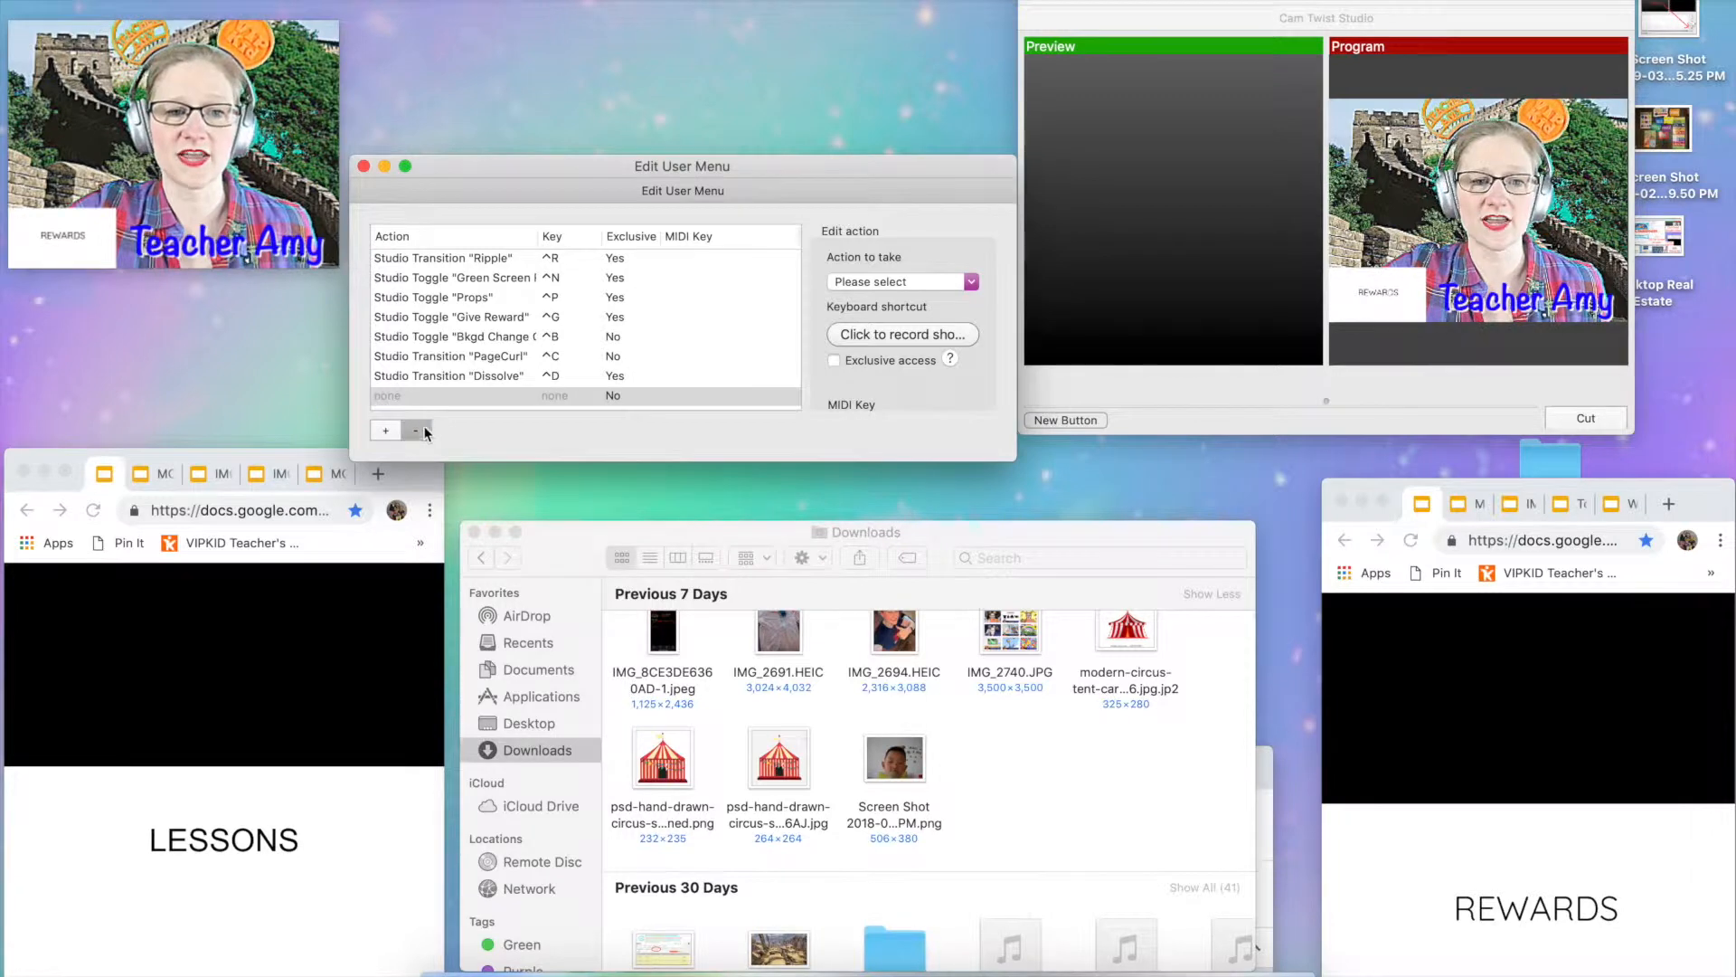
Step: Delete the Dissolve and PageCurl transition actions from the user menu
left_click(458, 375)
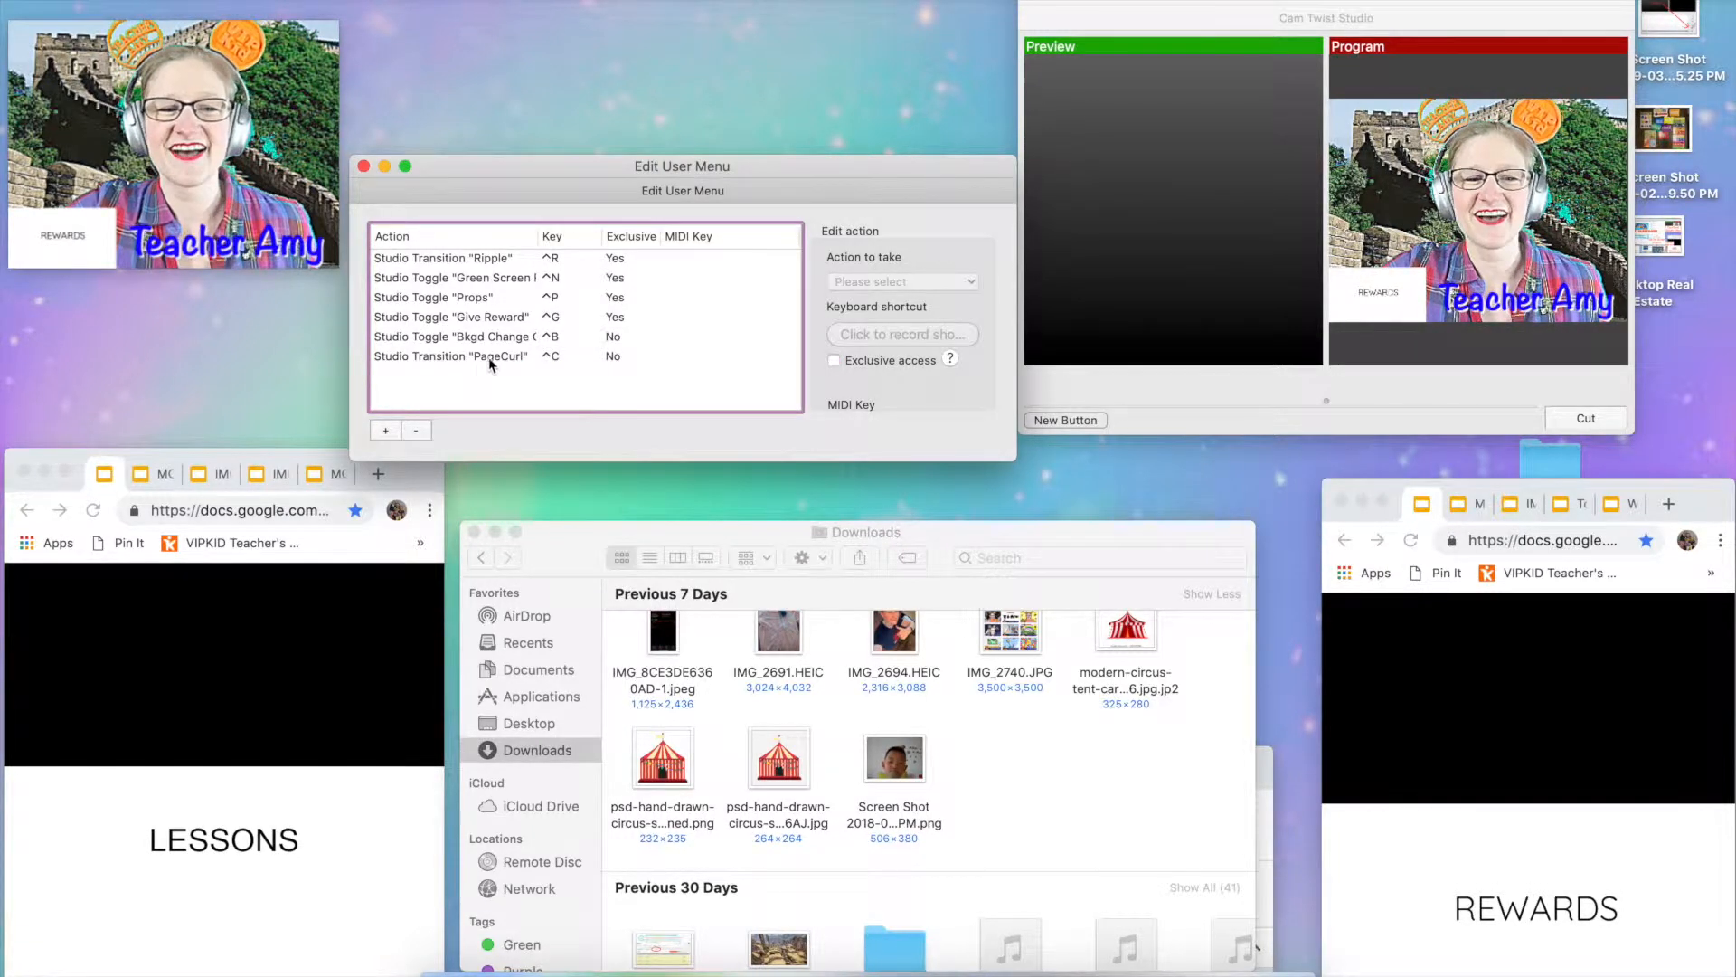
left_click(490, 359)
left_click(416, 430)
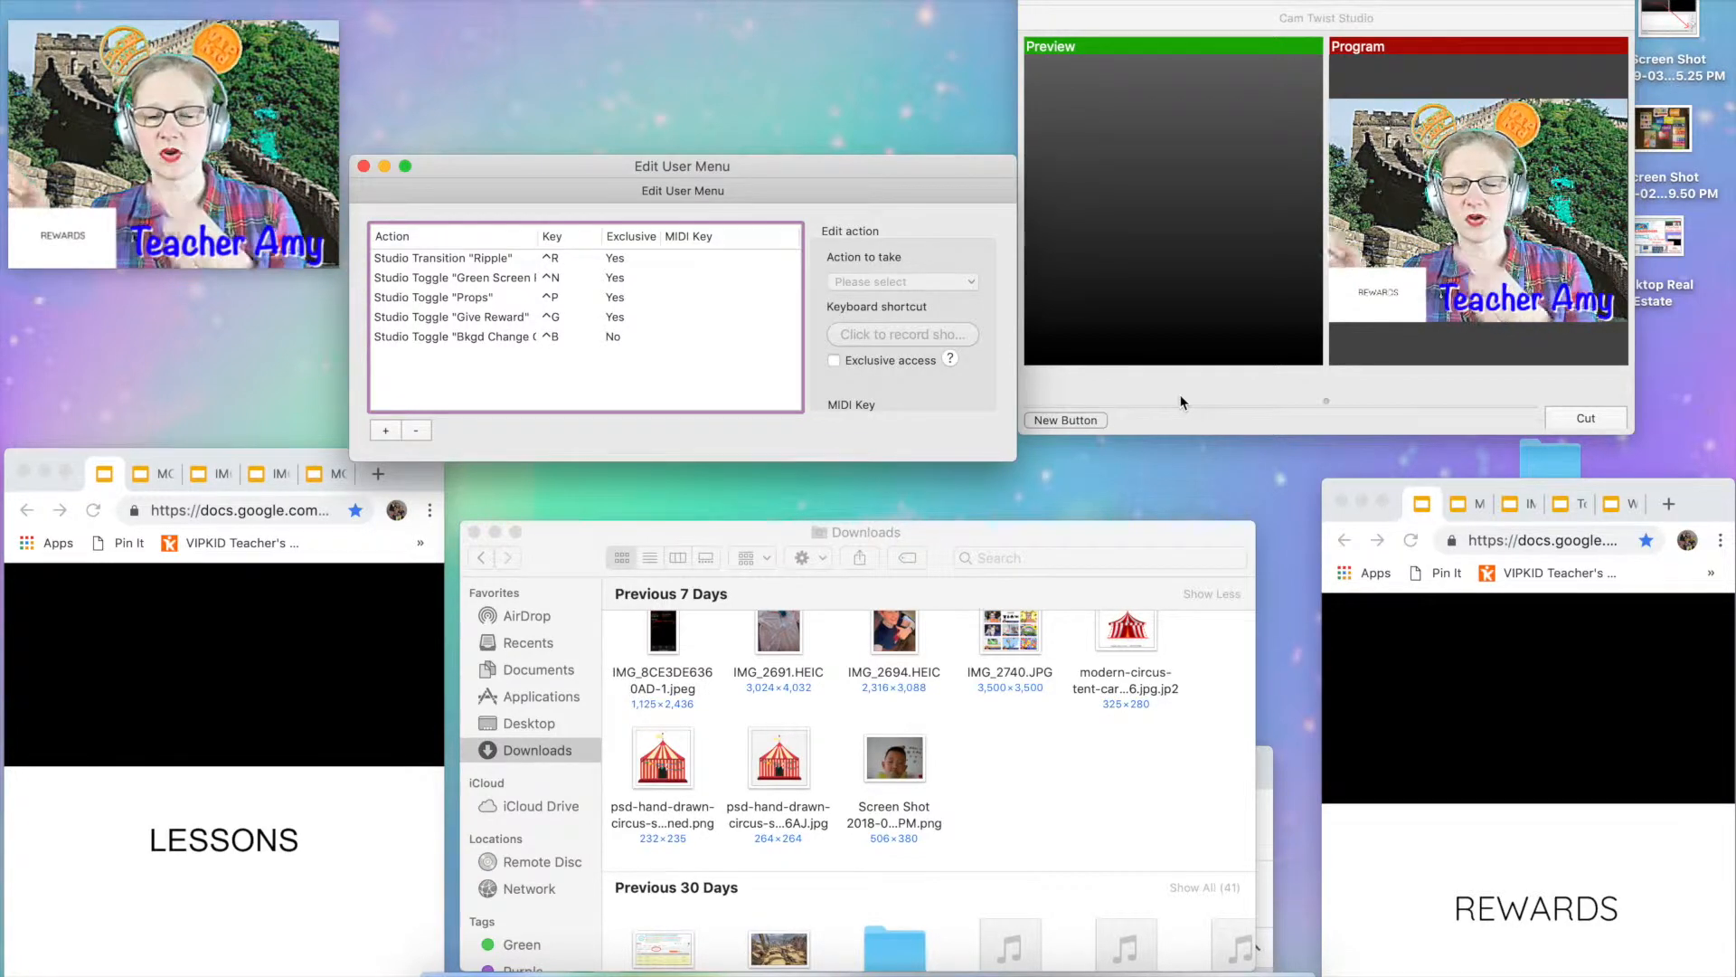
left_click(1191, 182)
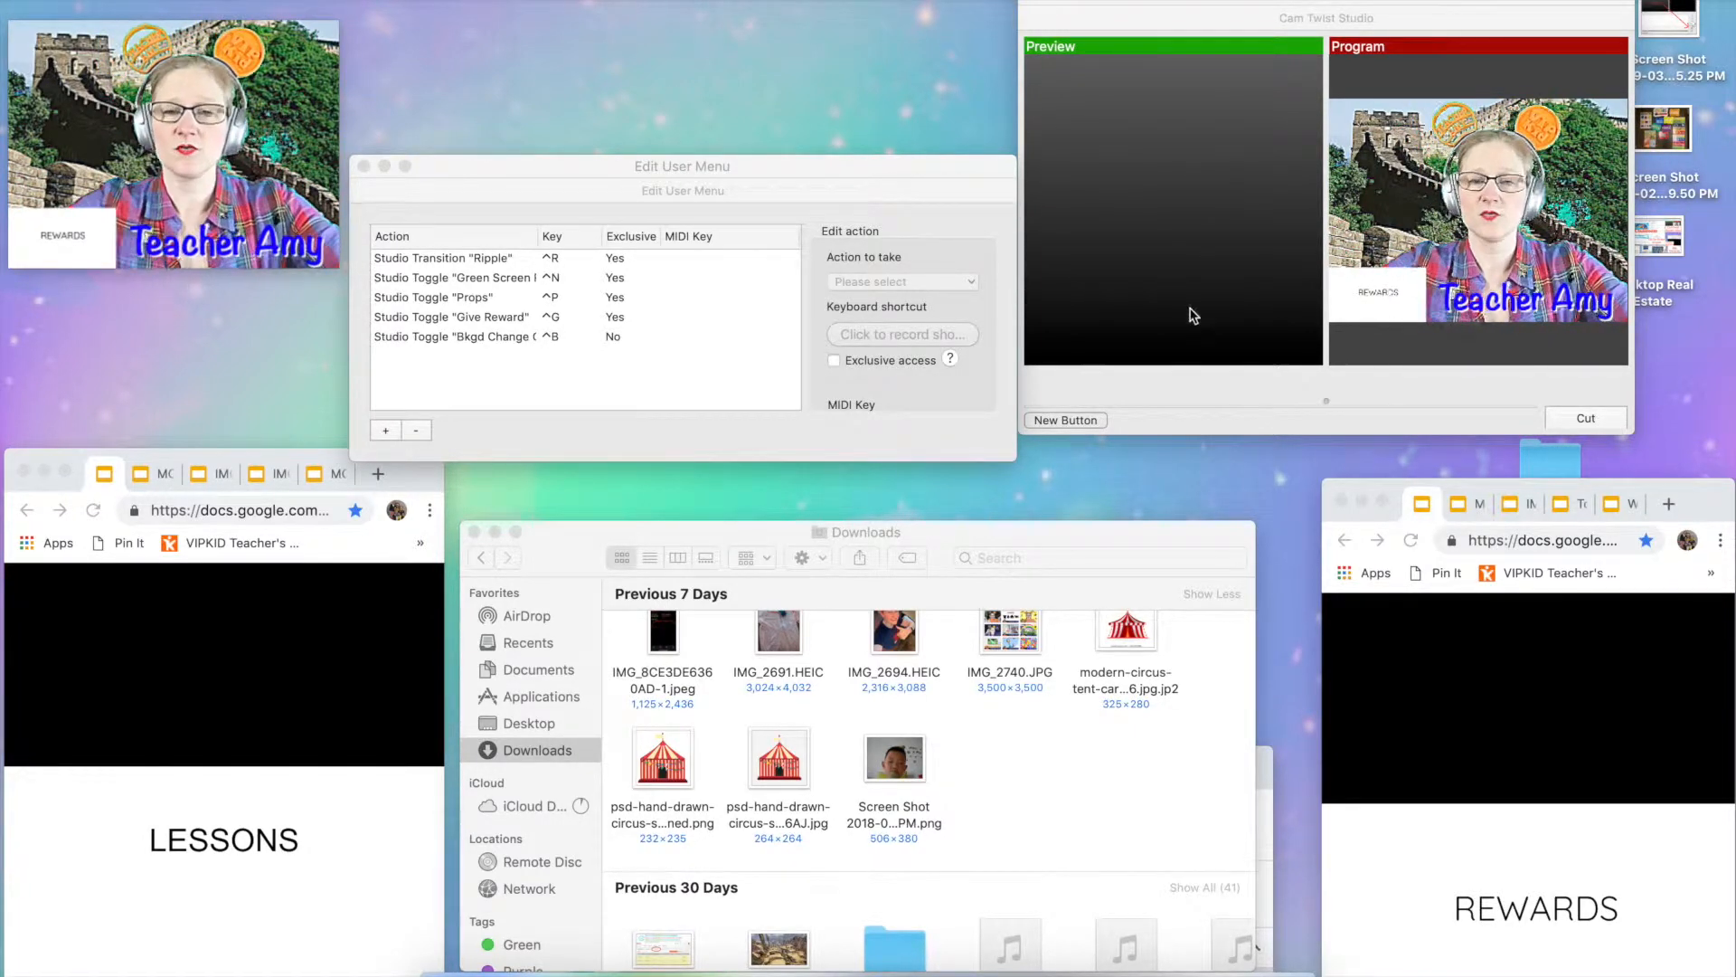
left_click(1199, 398)
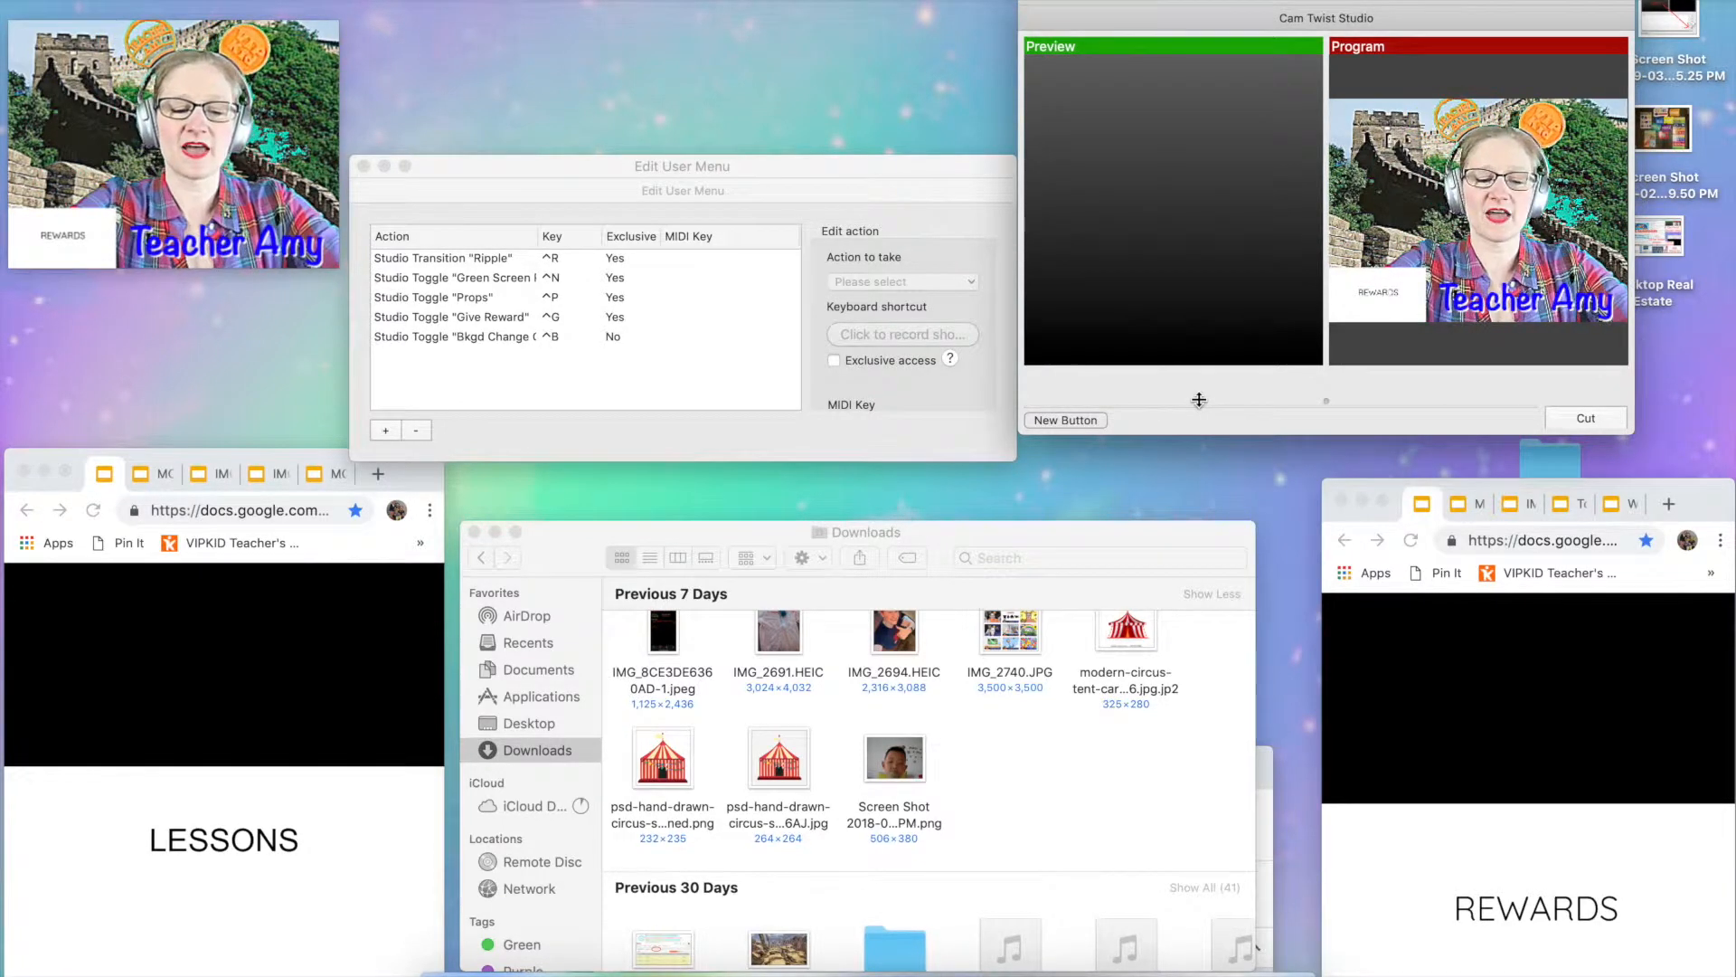
Step: Ripple the program output to the Give Reward setup and back to Green Screen RewPIP using their custom shortcuts
key("ctrl+g")
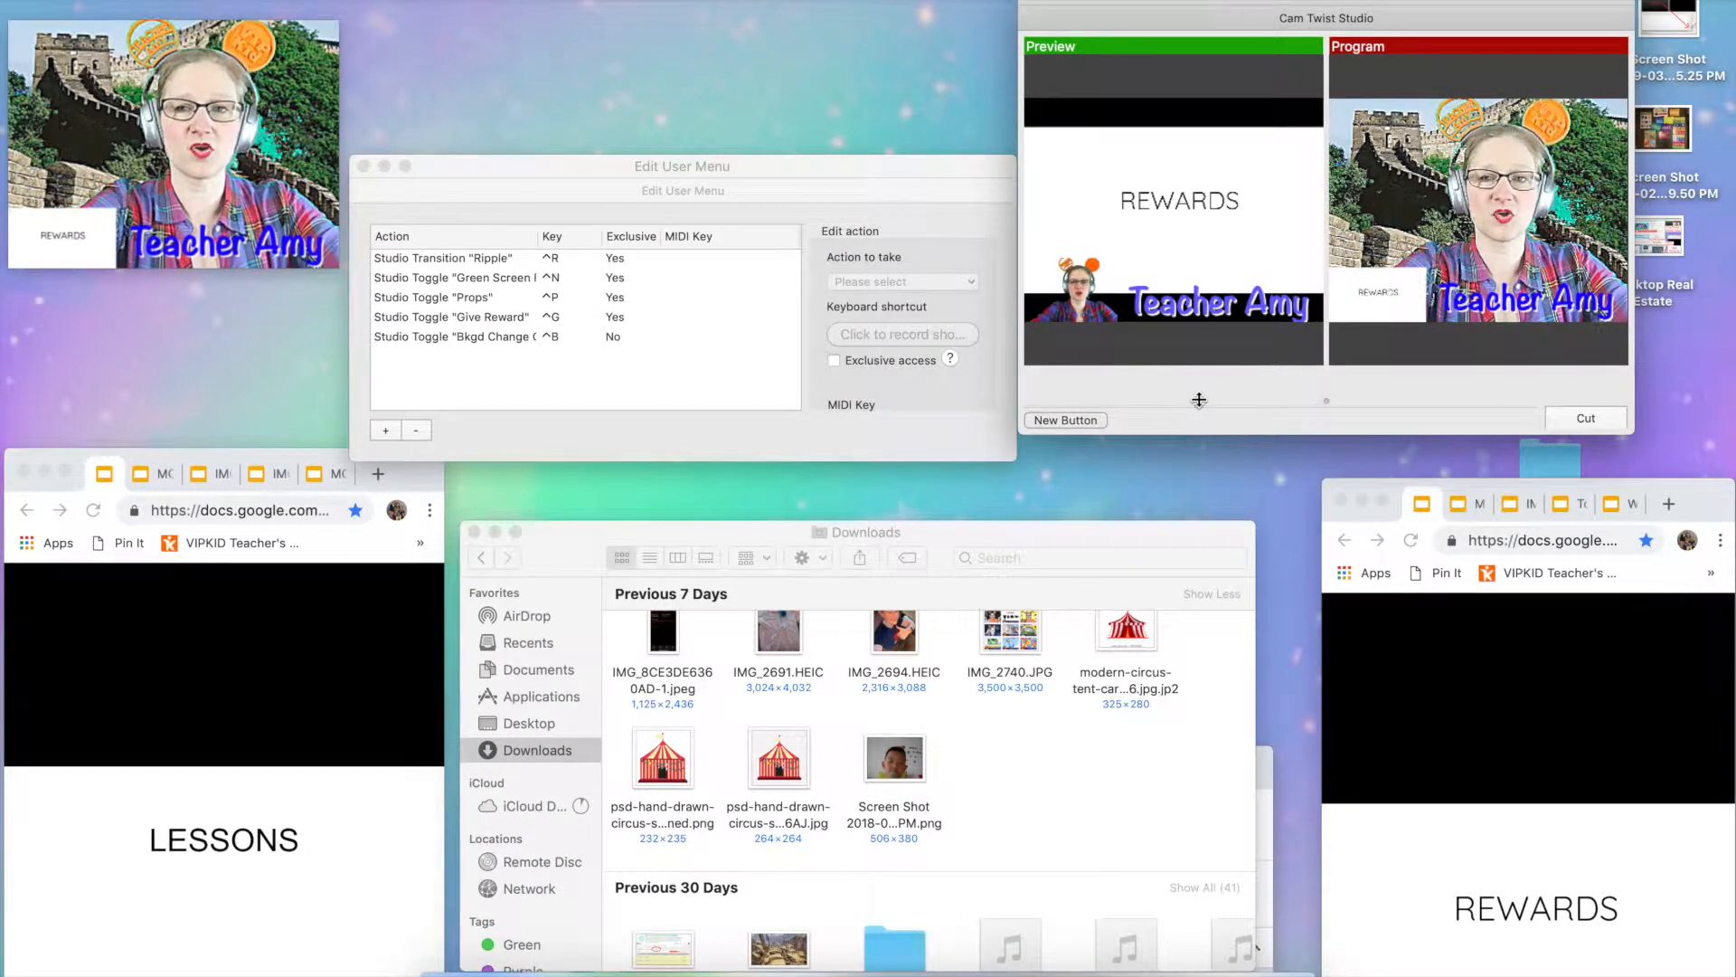
key("ctrl+r")
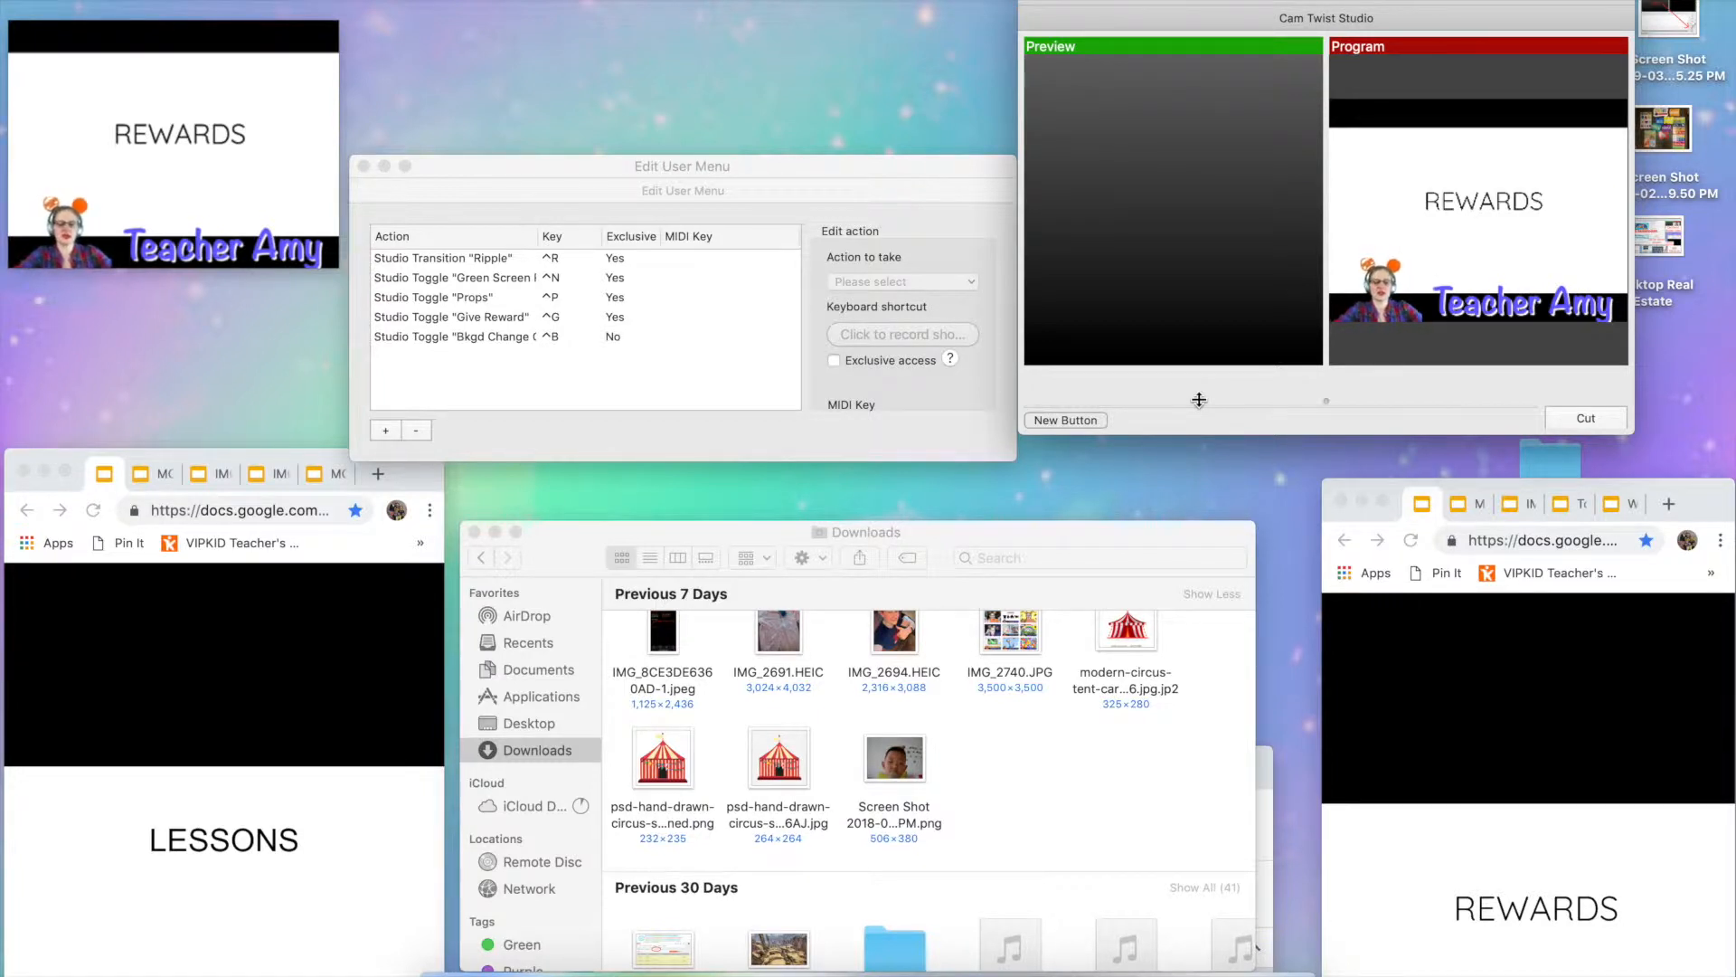
key("ctrl+n")
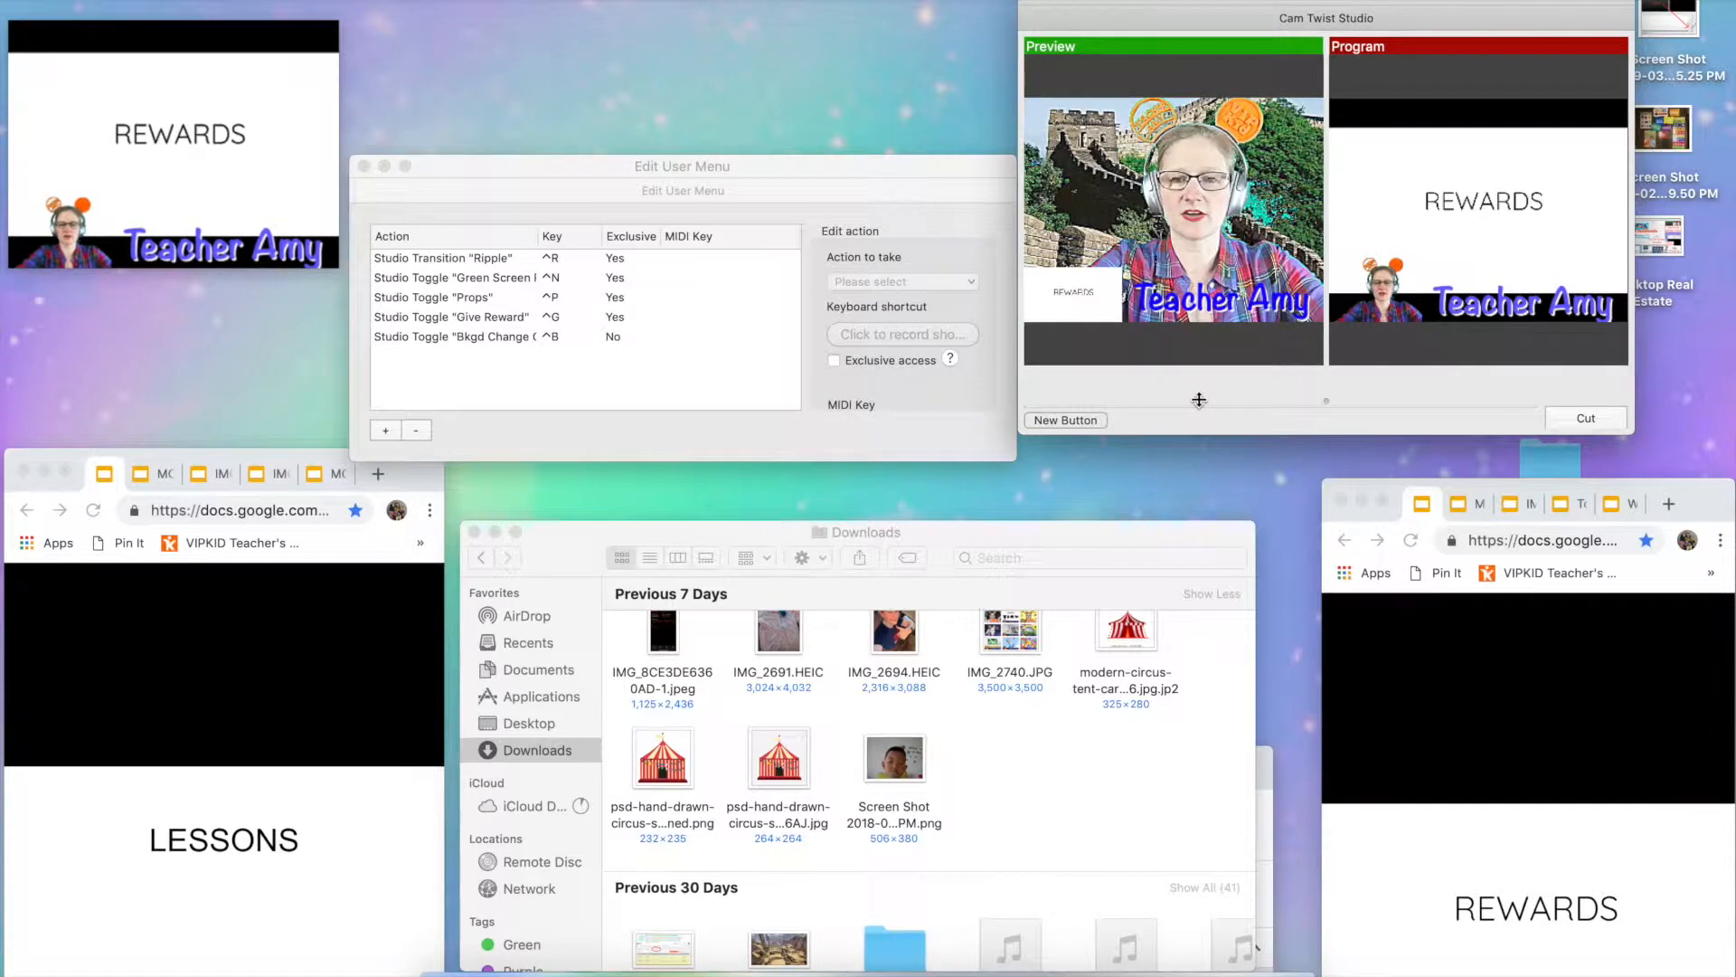
key("ctrl+r")
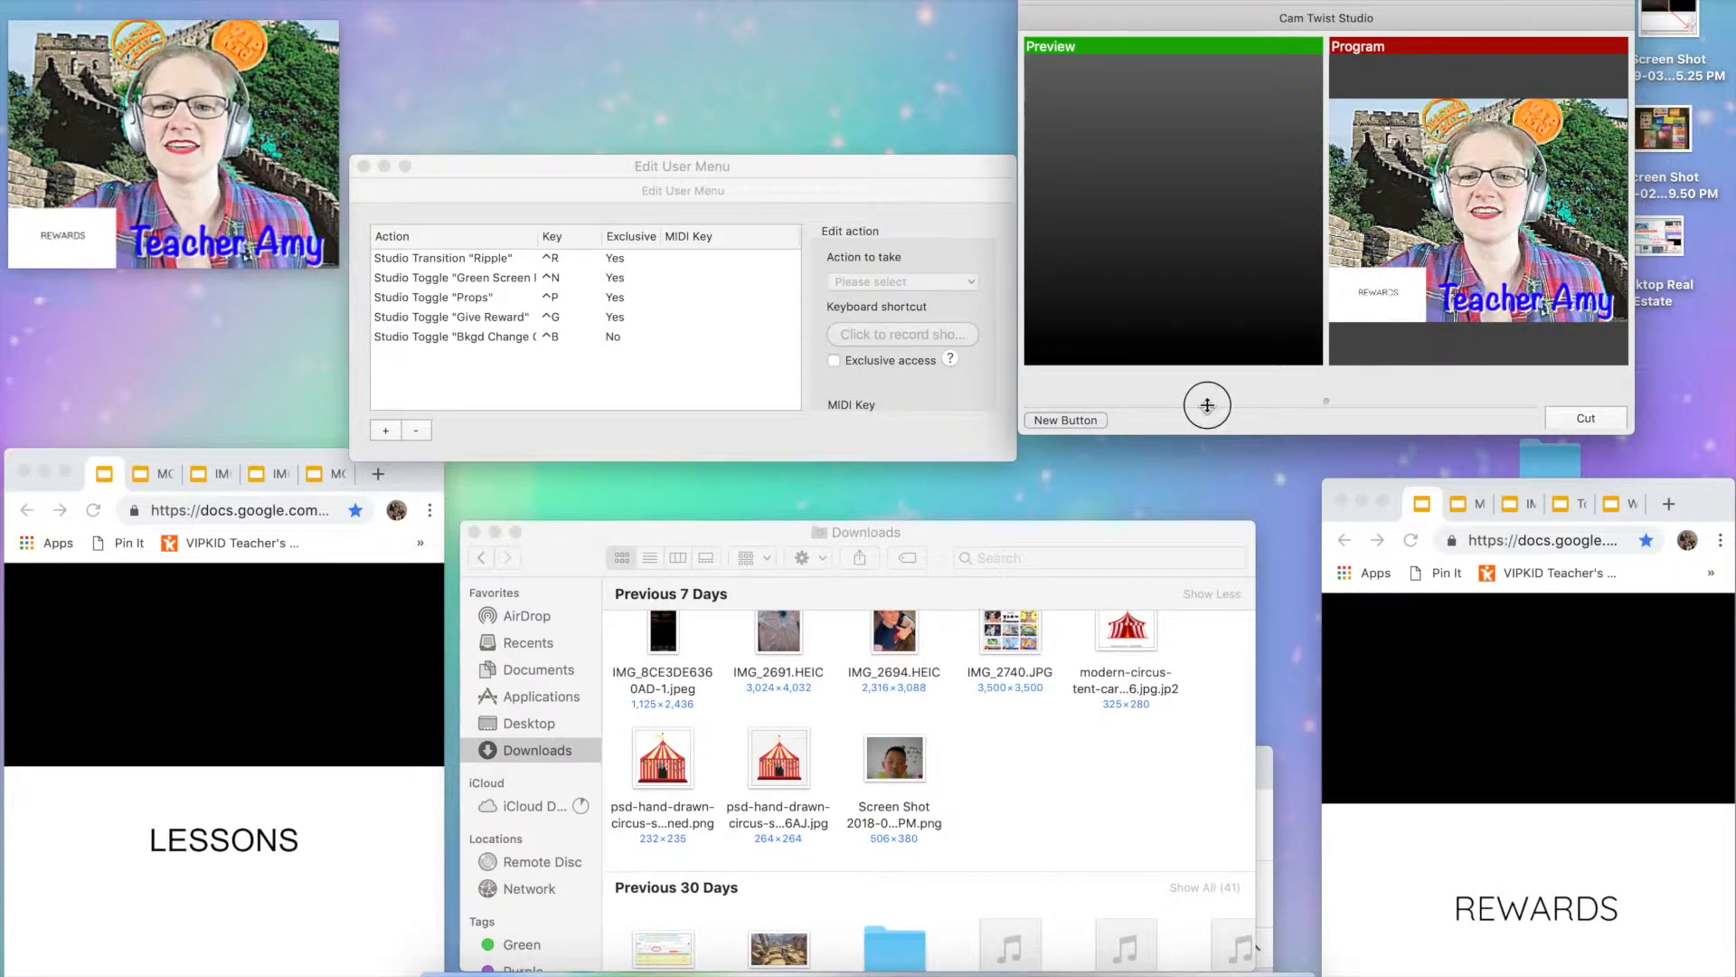
Step: Expand the studio's setup area and enlarge the studio window to show the setup buttons and transition settings
left_click_drag(1207, 405, 1212, 304)
left_click_drag(1427, 434, 1432, 594)
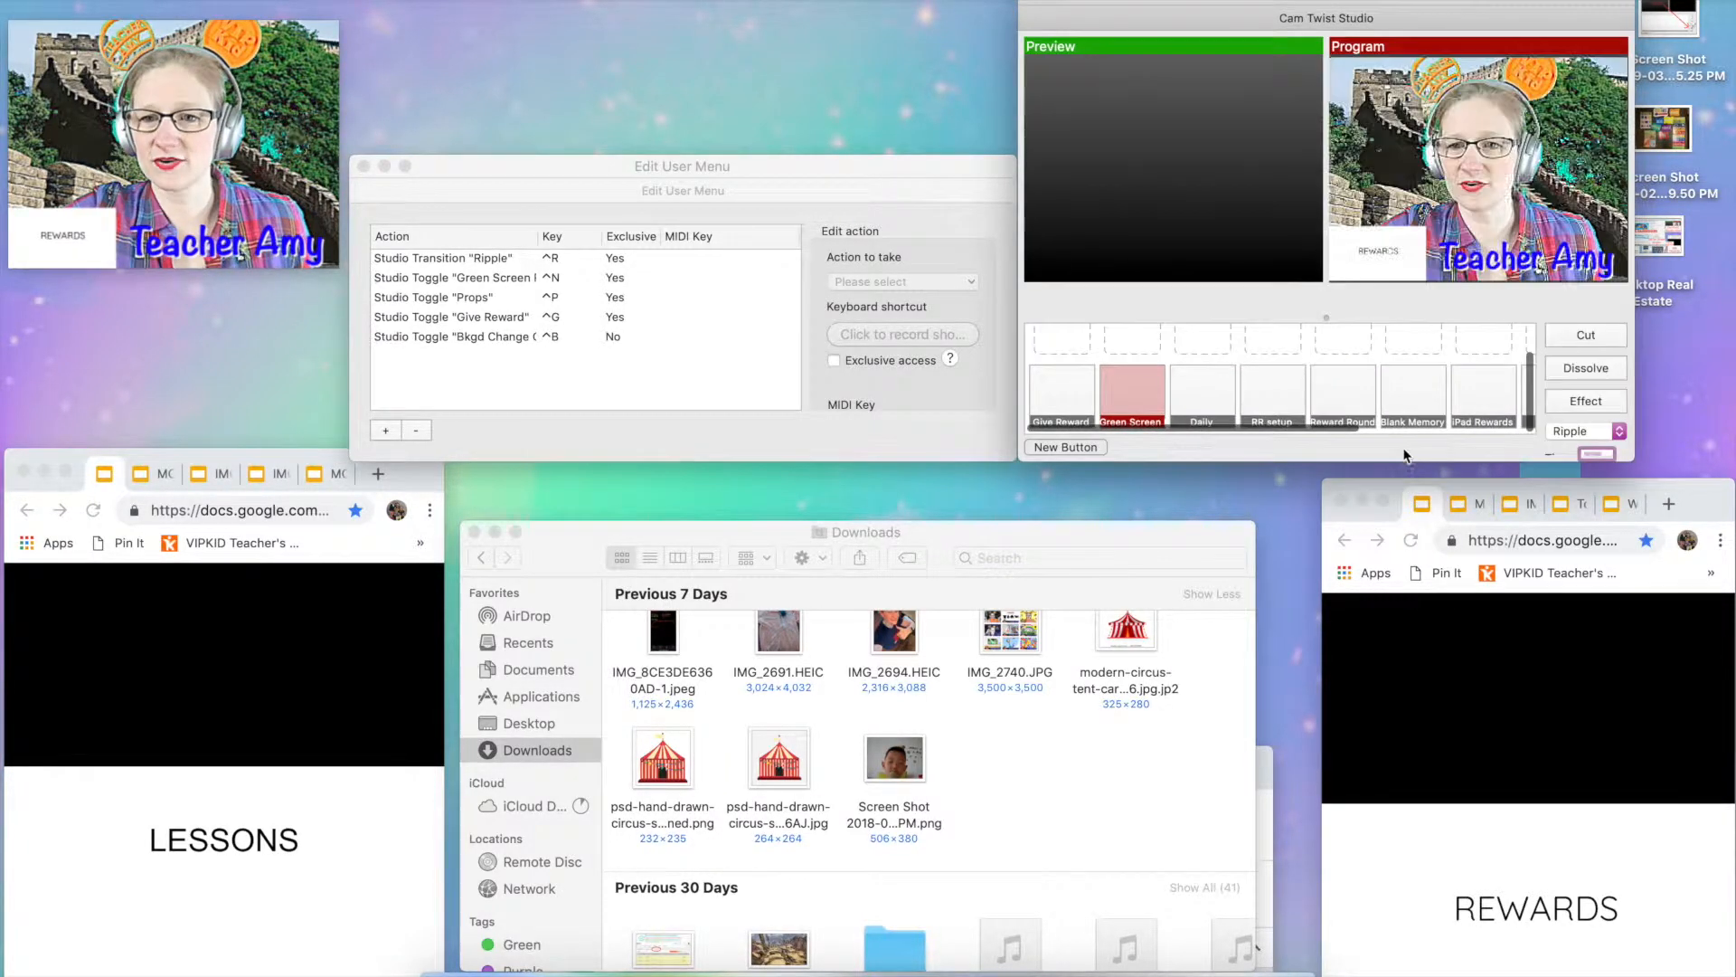
left_click_drag(1426, 463, 1426, 613)
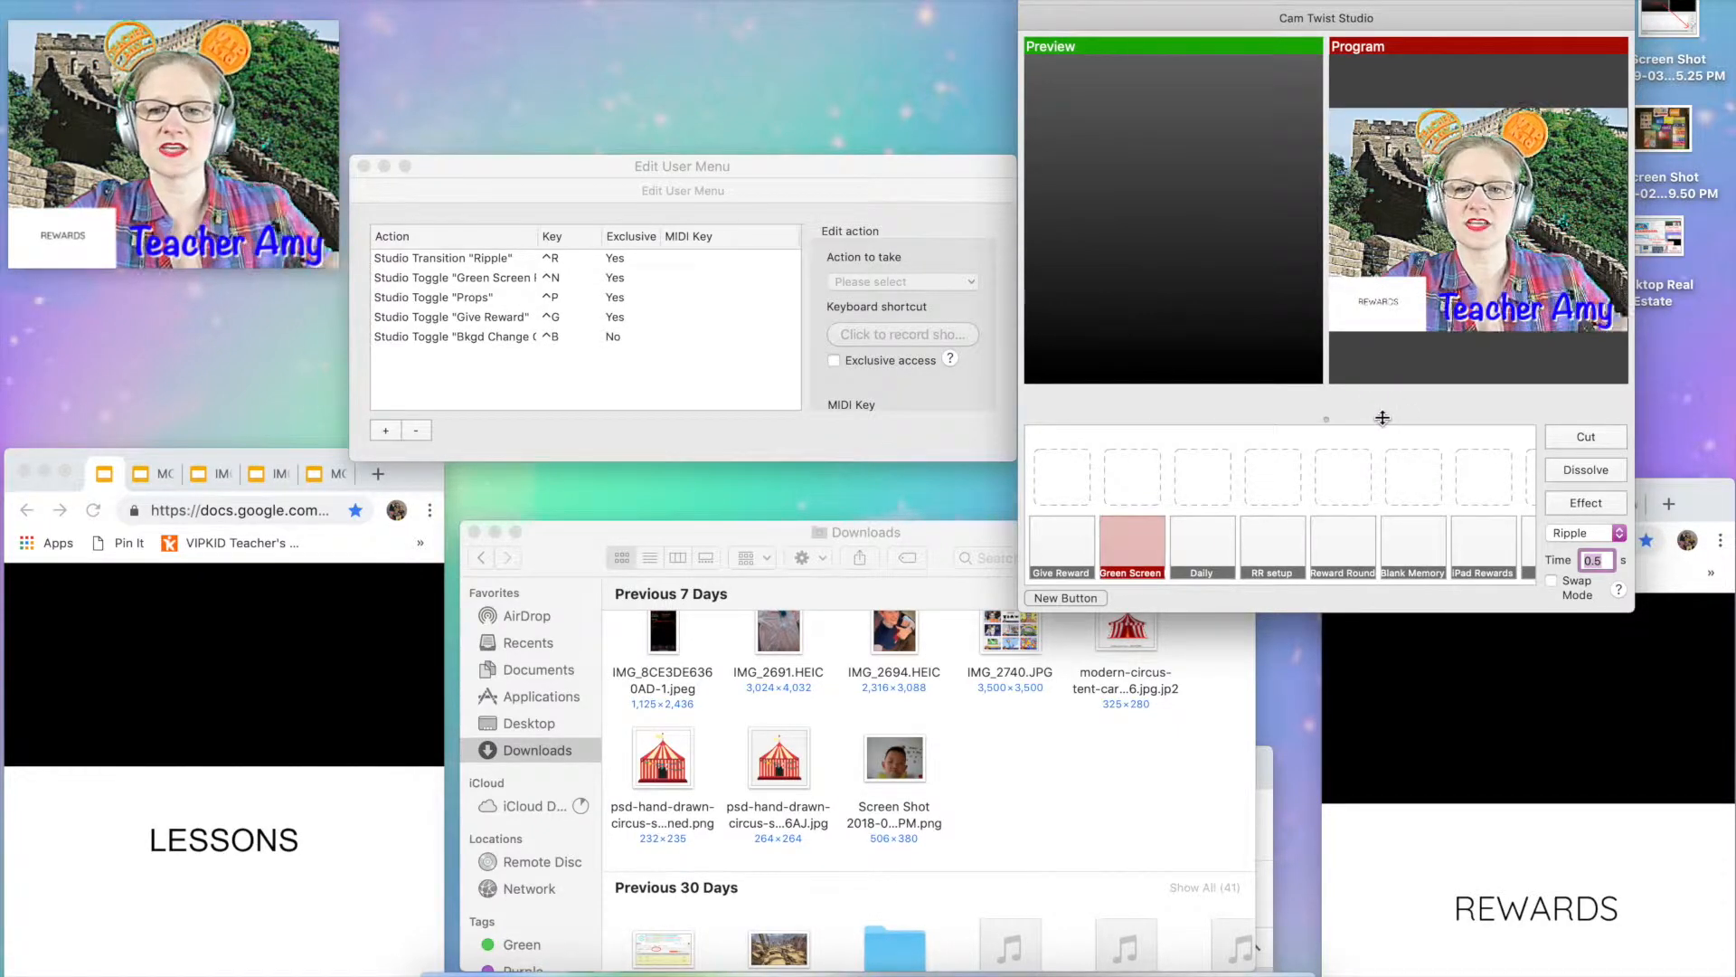
Step: Ripple Give Reward into the program output, turn on Swap Mode, and swap it with Green Screen RewPIP in both directions
key("ctrl+g")
key("ctrl+r")
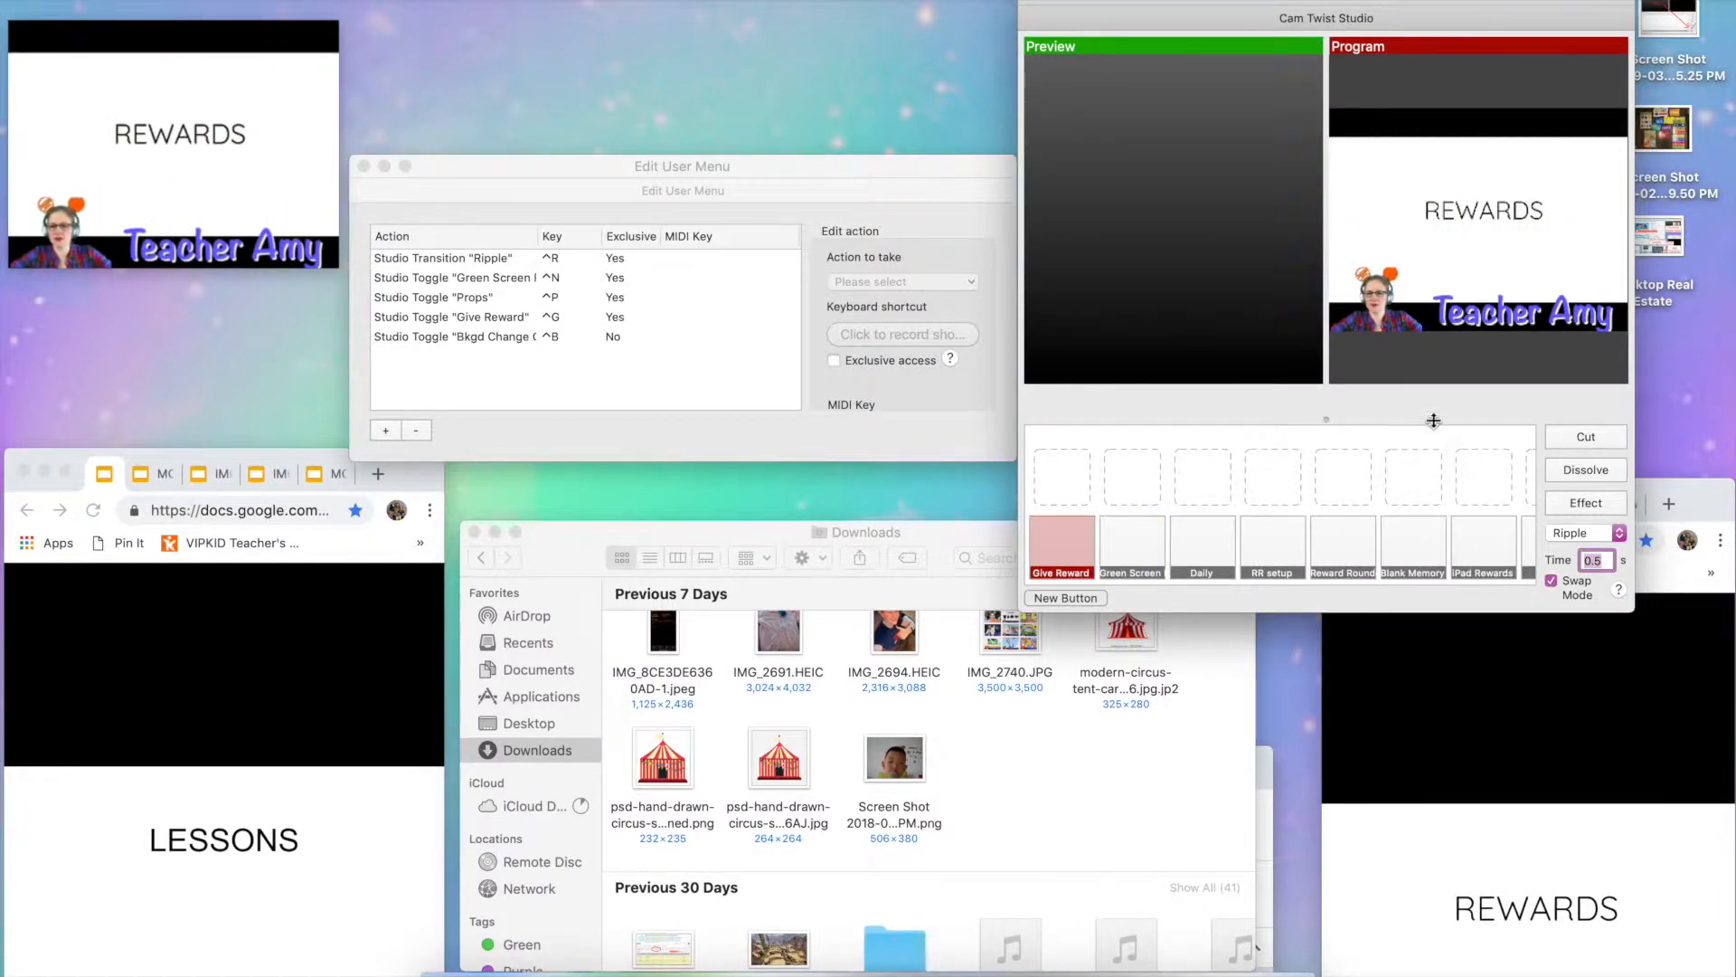
key("ctrl+n")
key("ctrl+r")
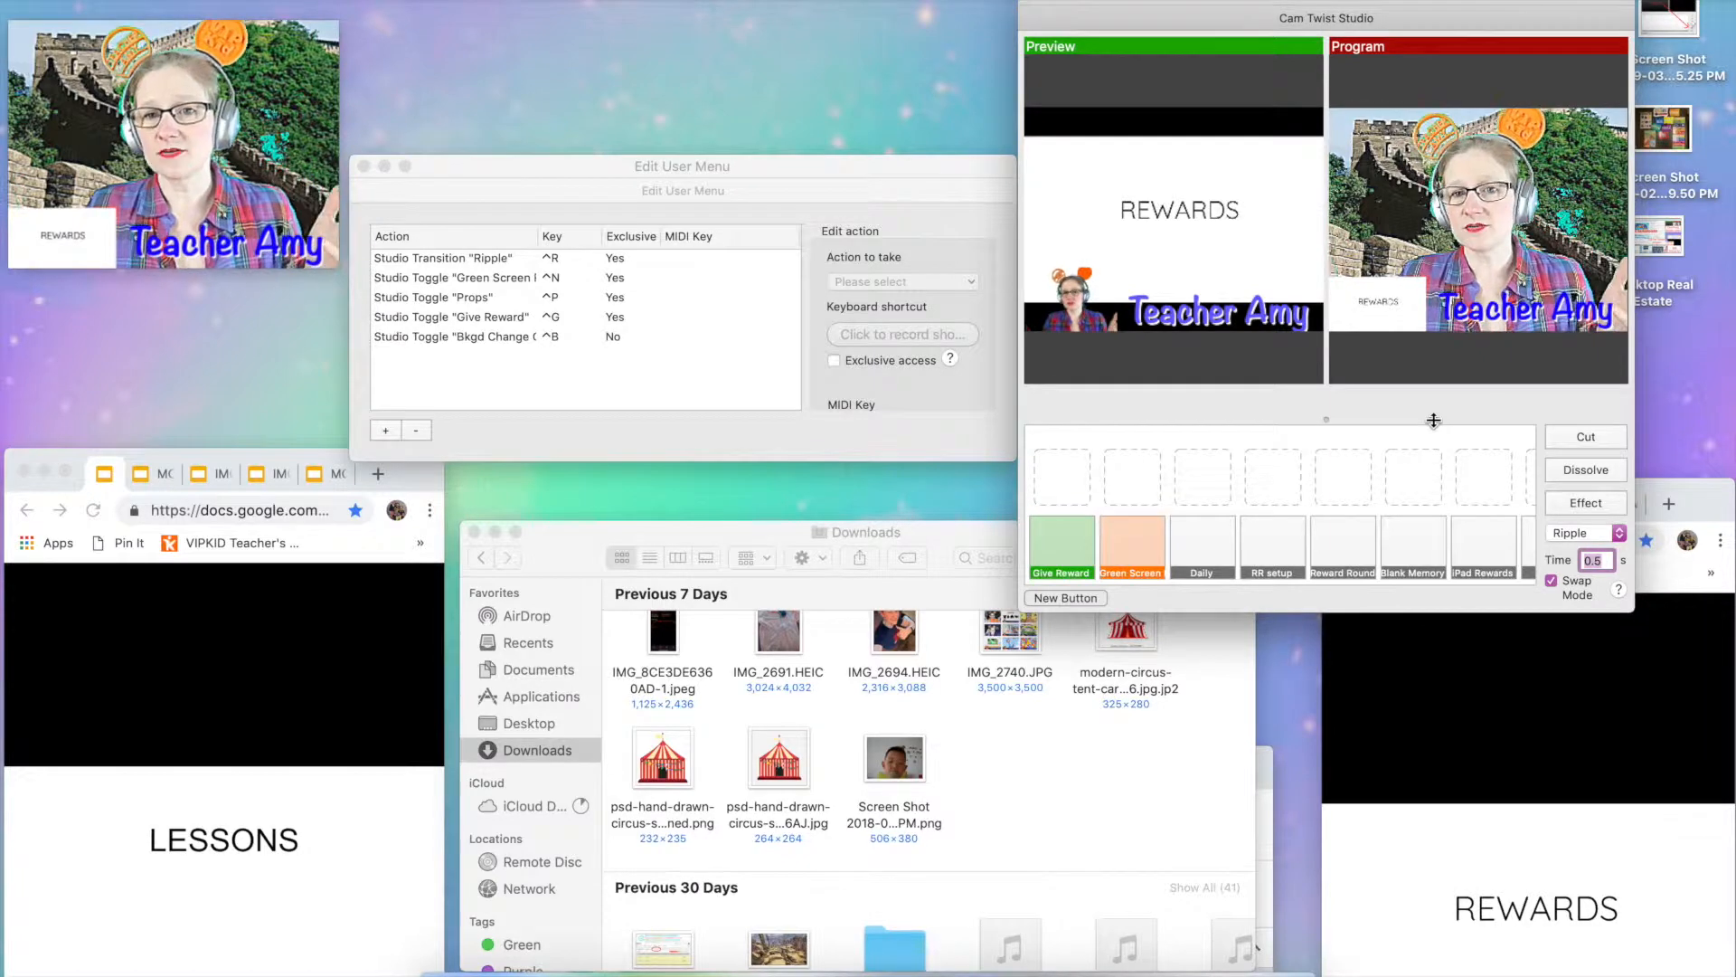
key("ctrl+r")
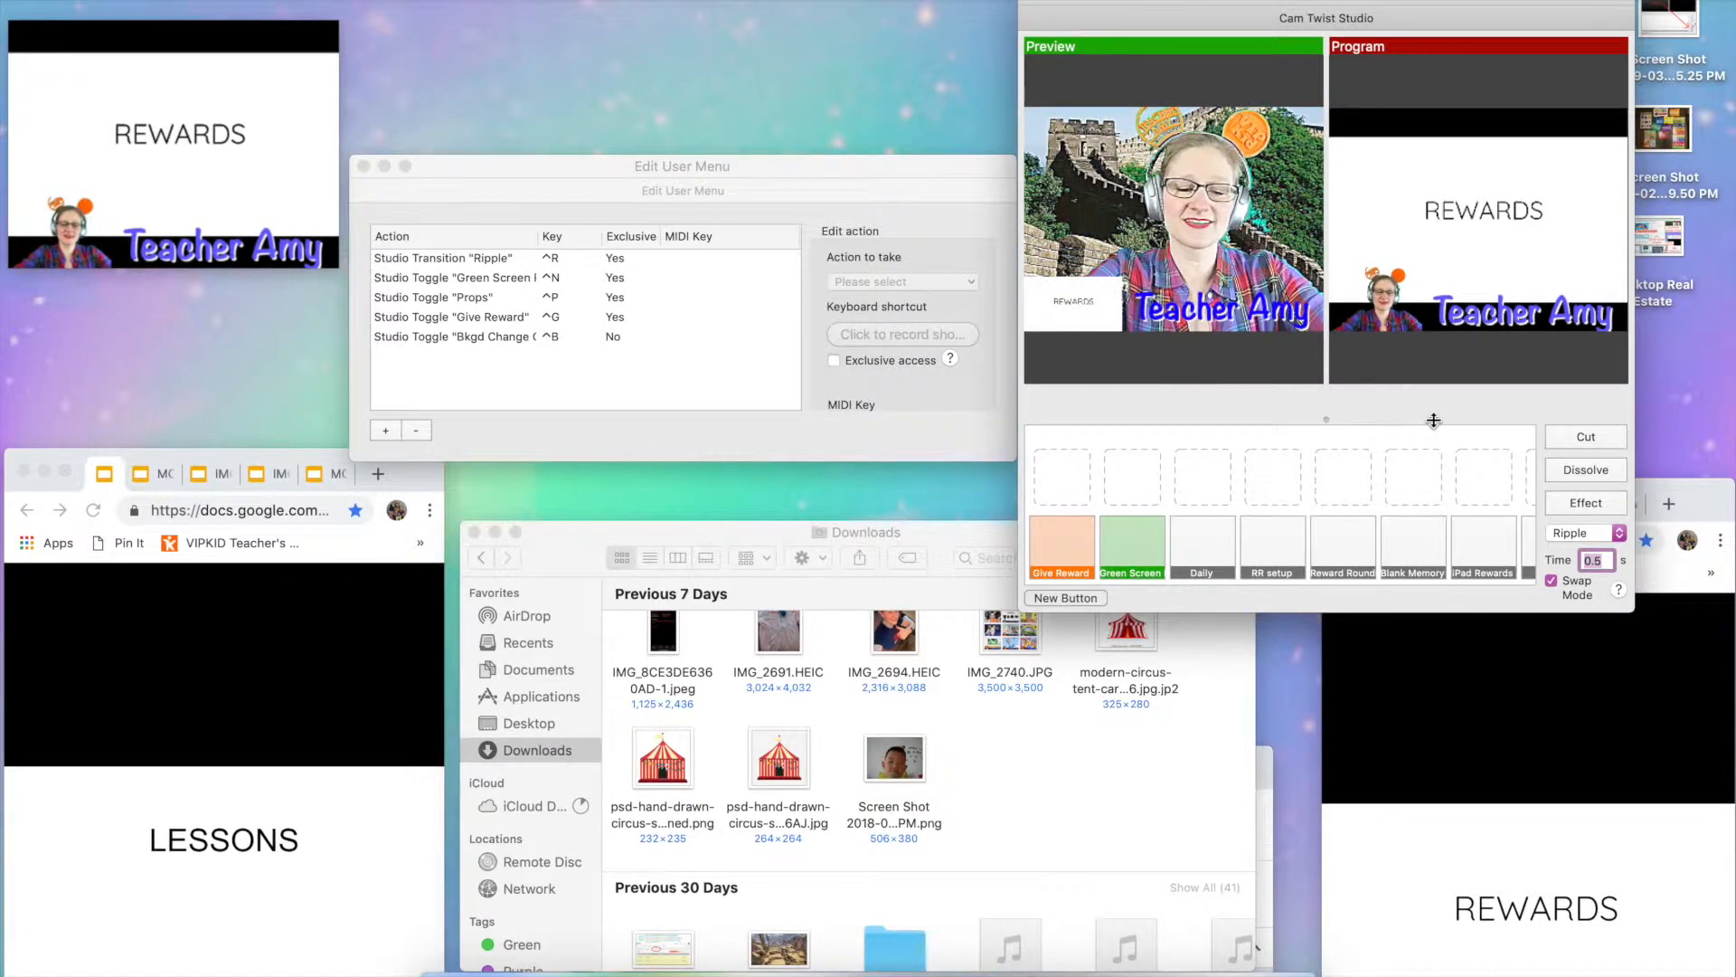
Step: With the preview cleared and Swap Mode off, ripple the program output to Green Screen RewPIP and back to Give Reward
key("ctrl+g")
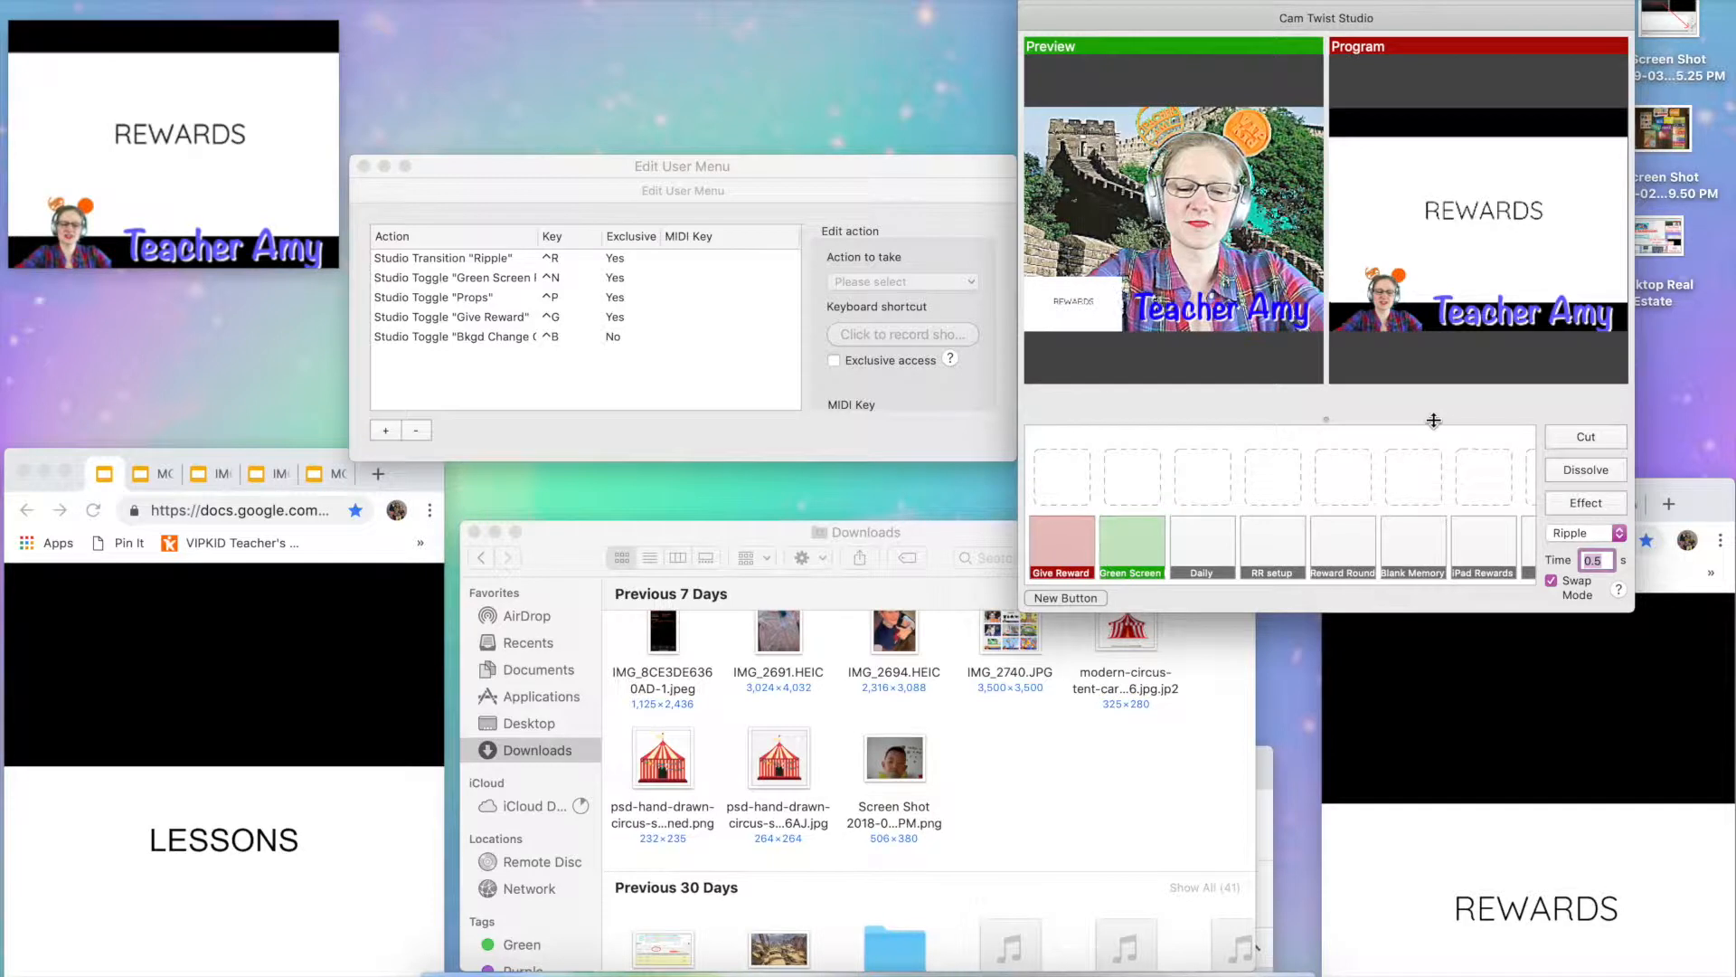
key("ctrl+n")
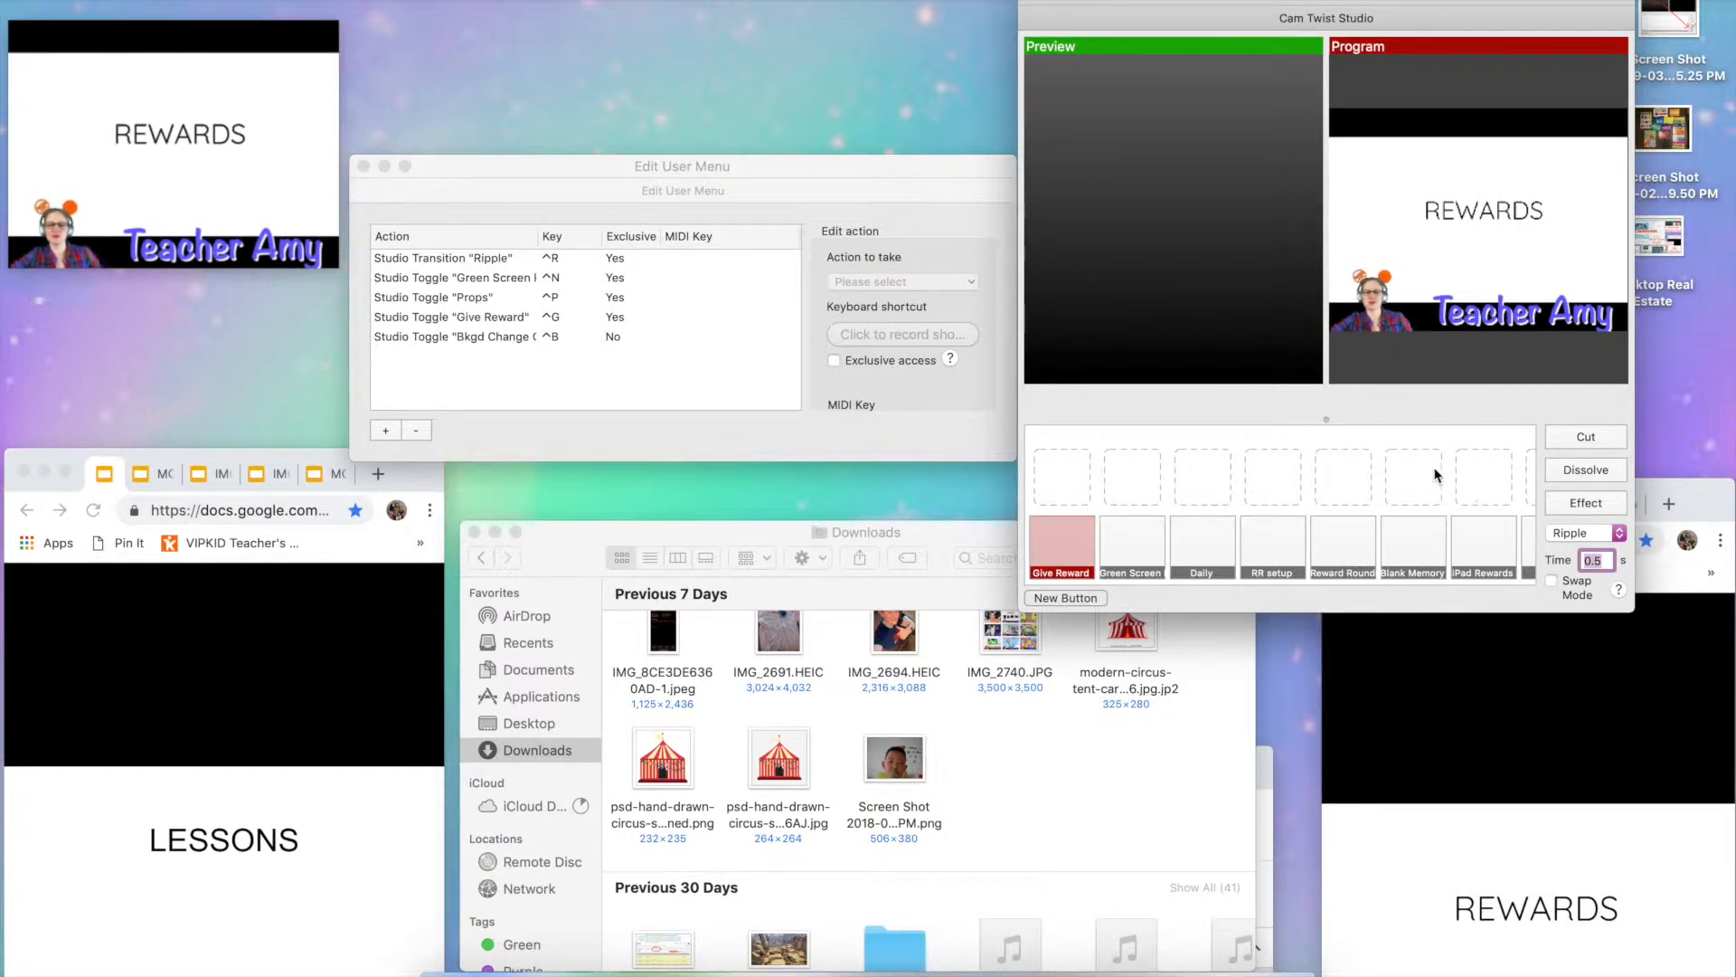
key("ctrl+n")
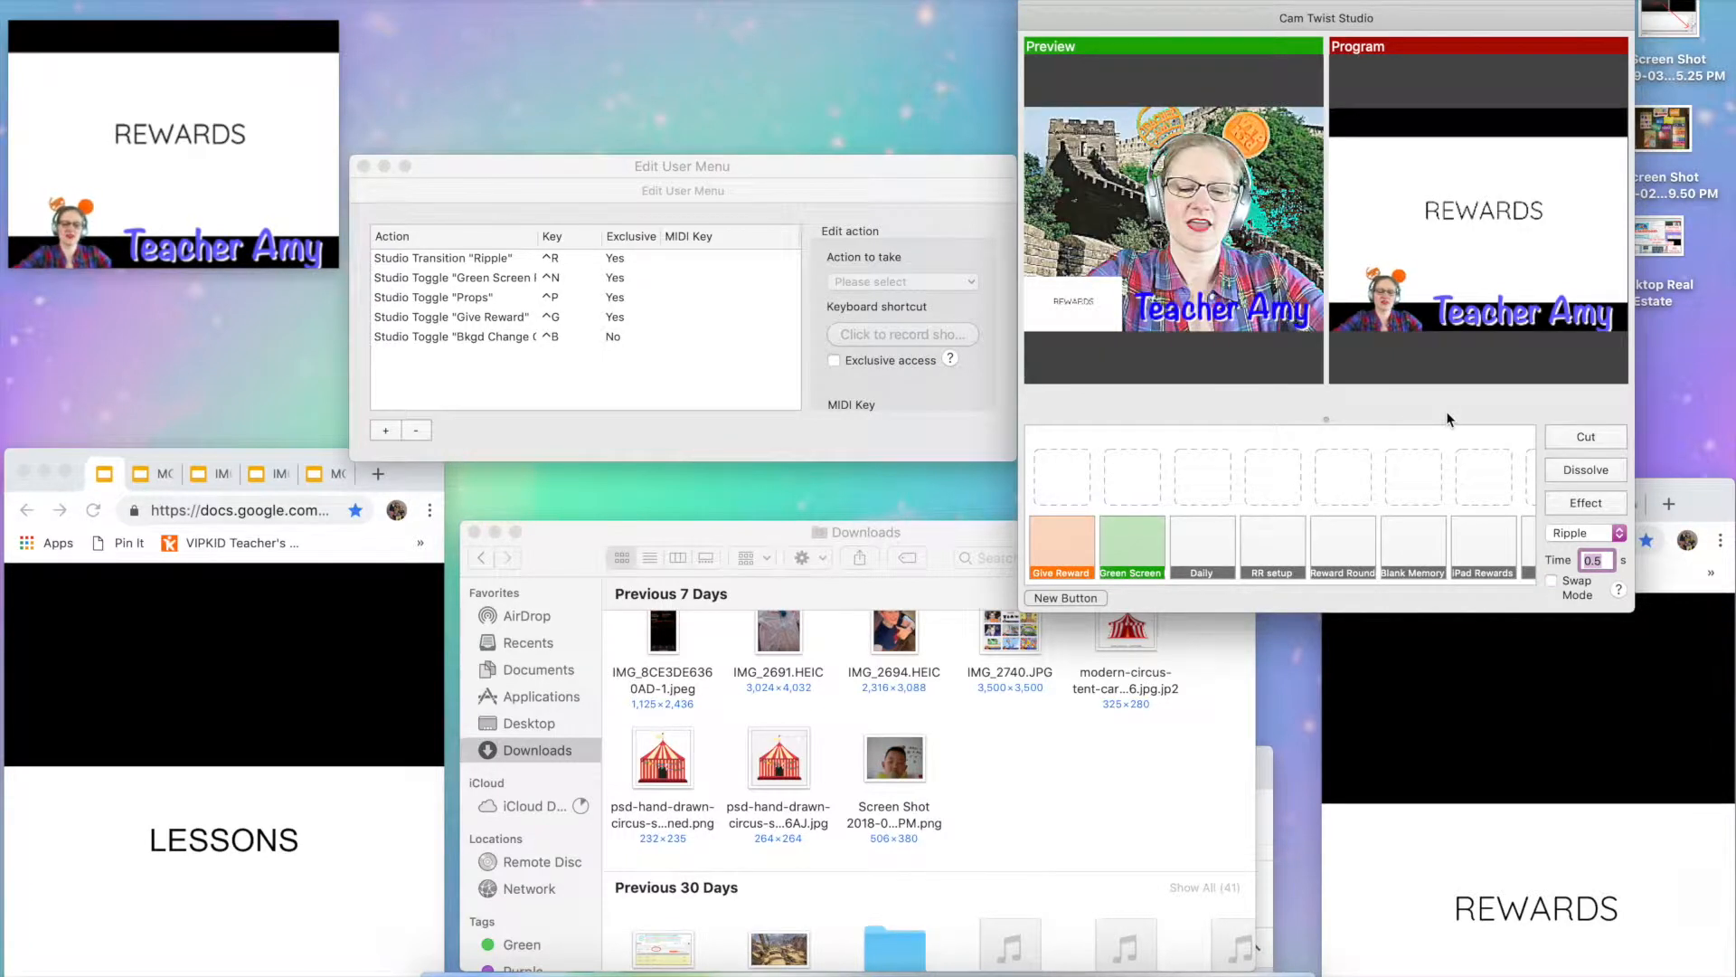
key("ctrl+r")
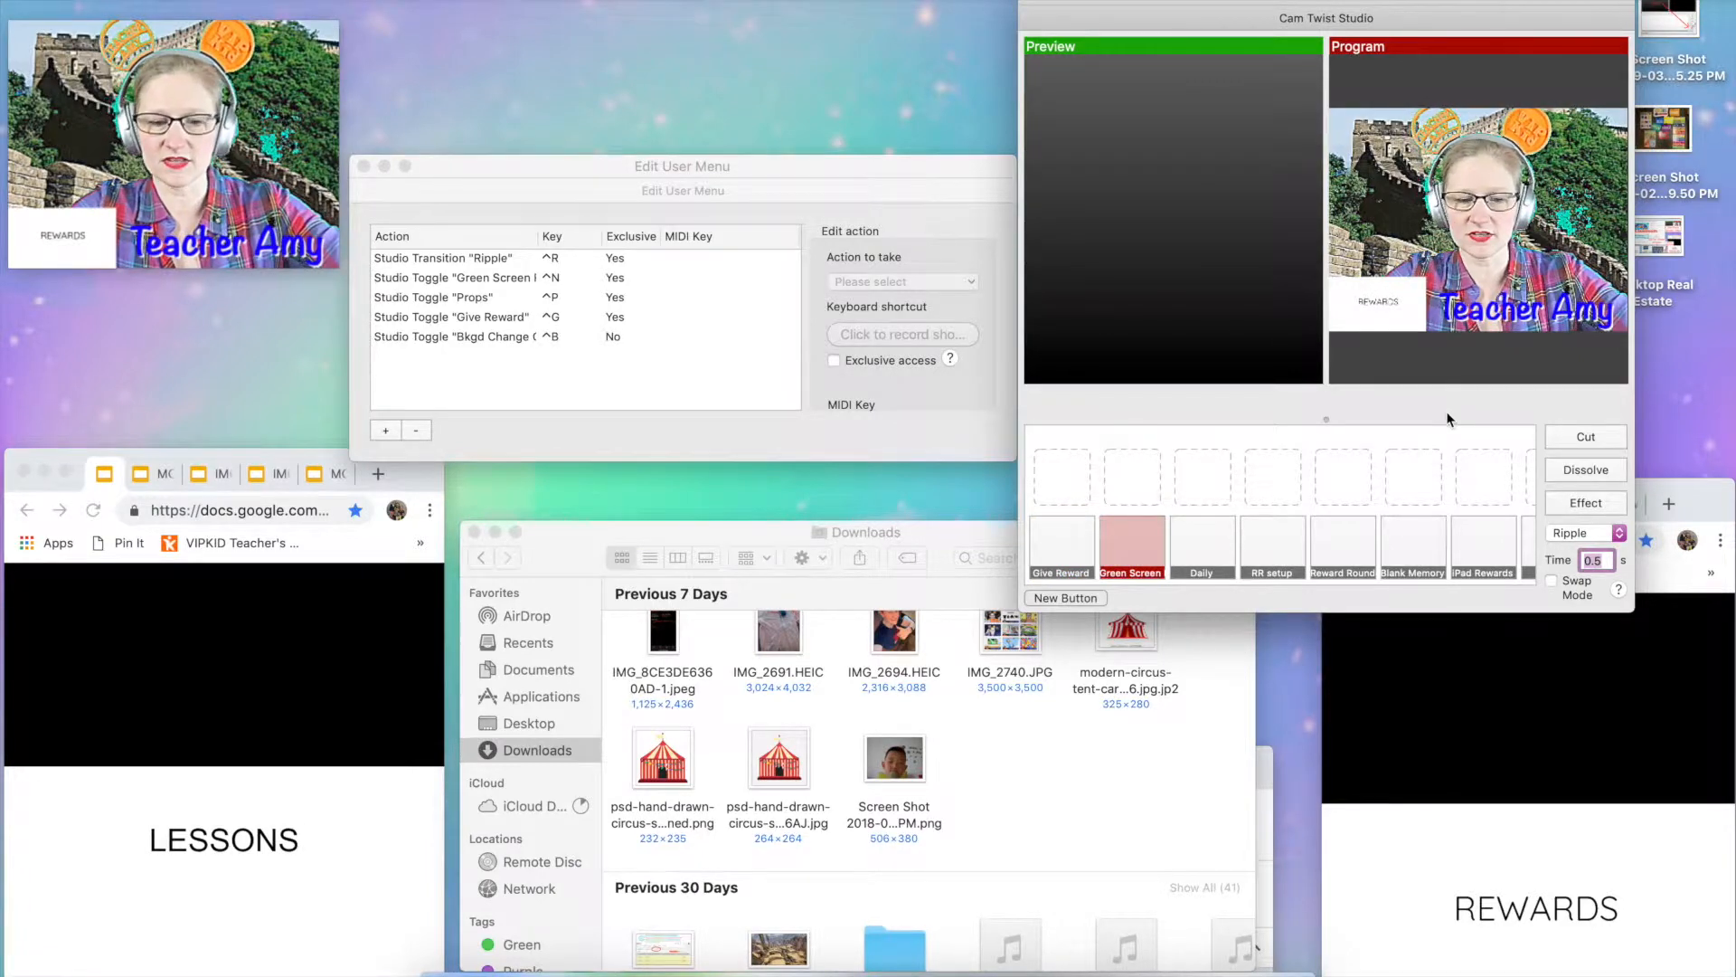
key("ctrl+g")
key("ctrl+r")
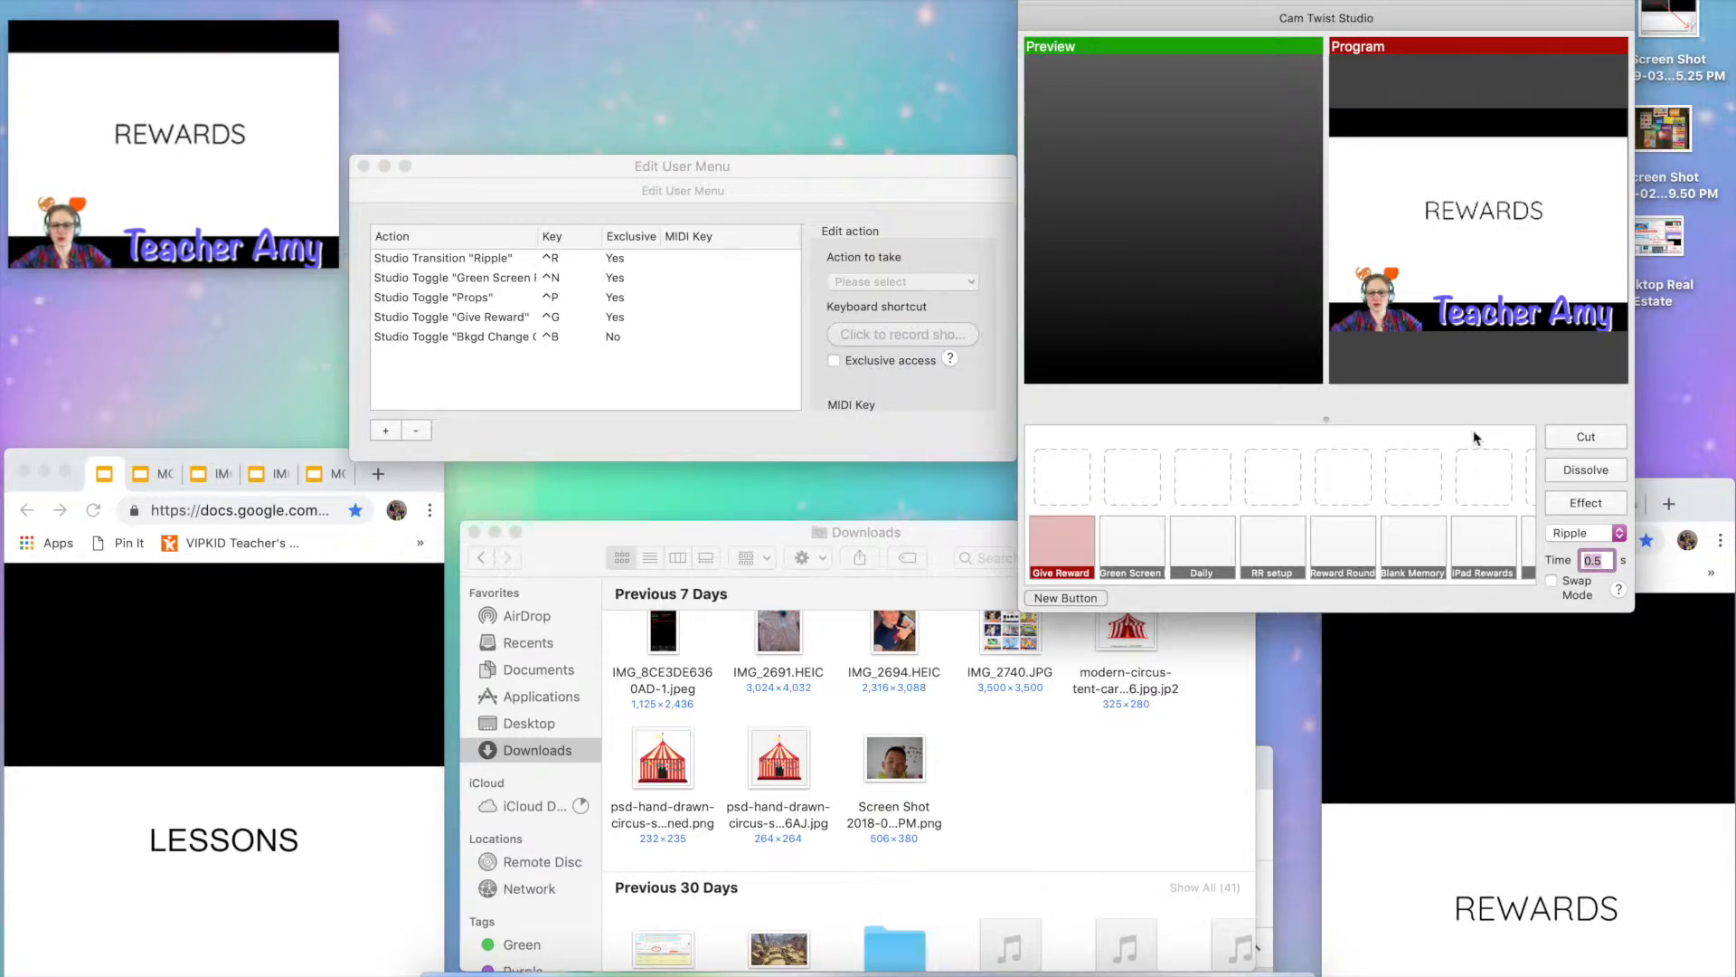
Step: Collapse the setup buttons area, shrink the studio window and move it into the desktop's upper-right corner
left_click_drag(1468, 419, 1458, 608)
left_click_drag(1022, 611, 1243, 333)
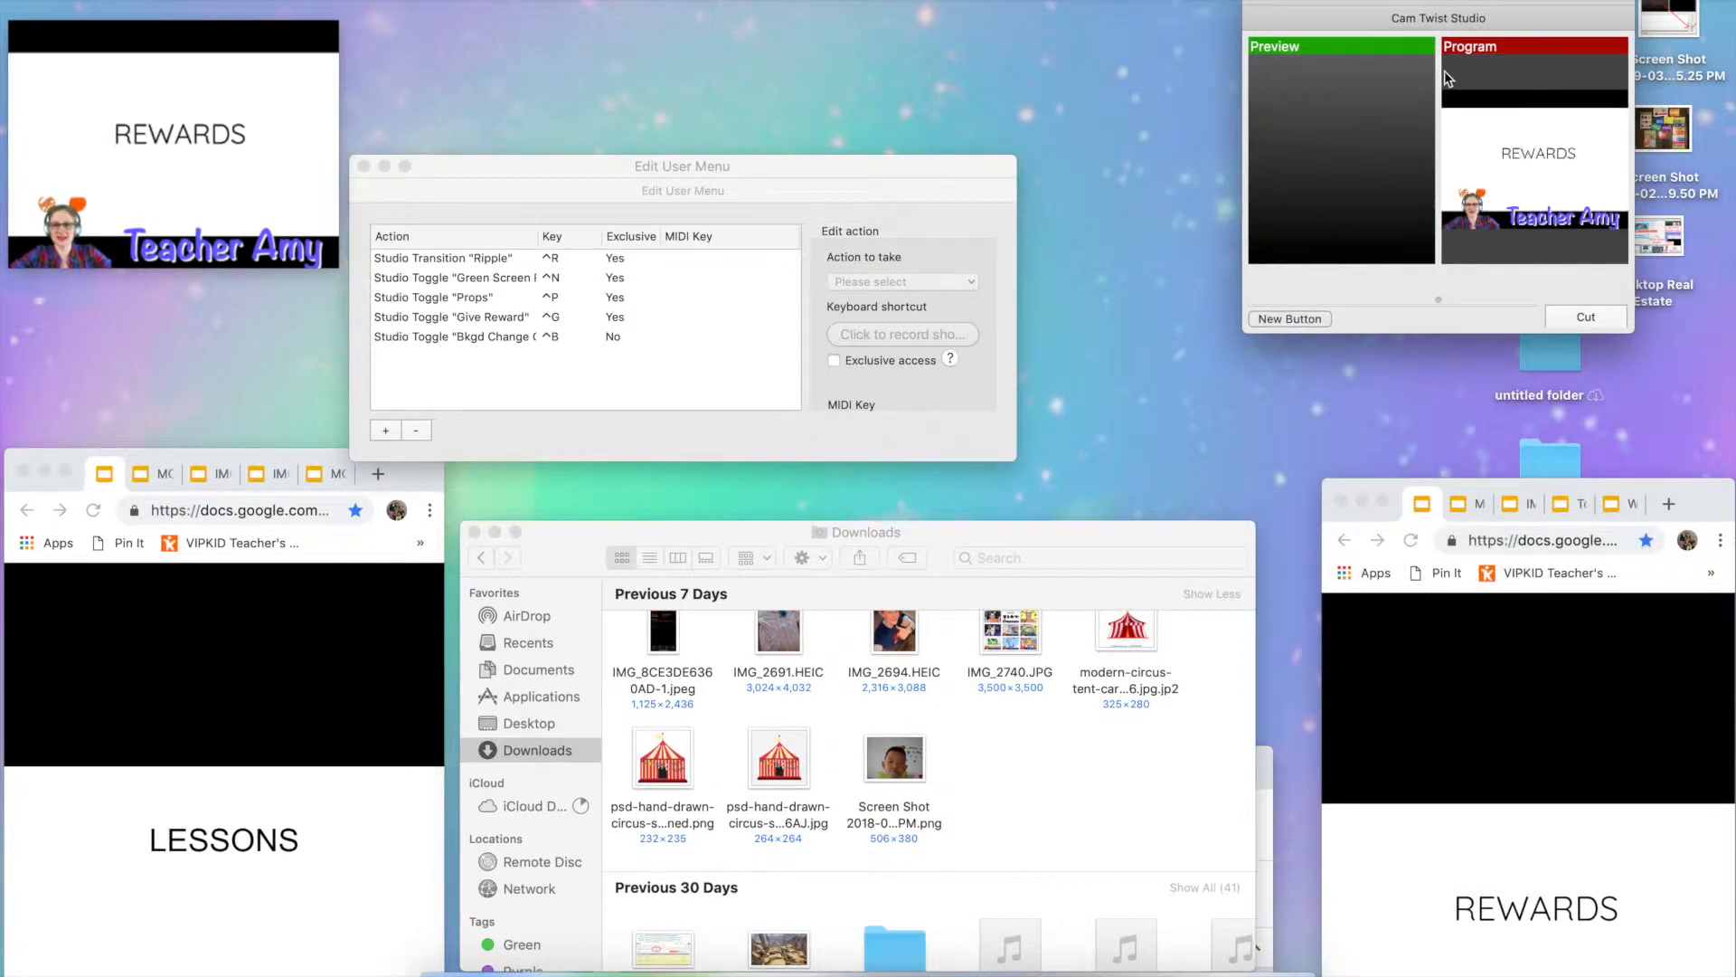
left_click_drag(1528, 13, 1629, 2)
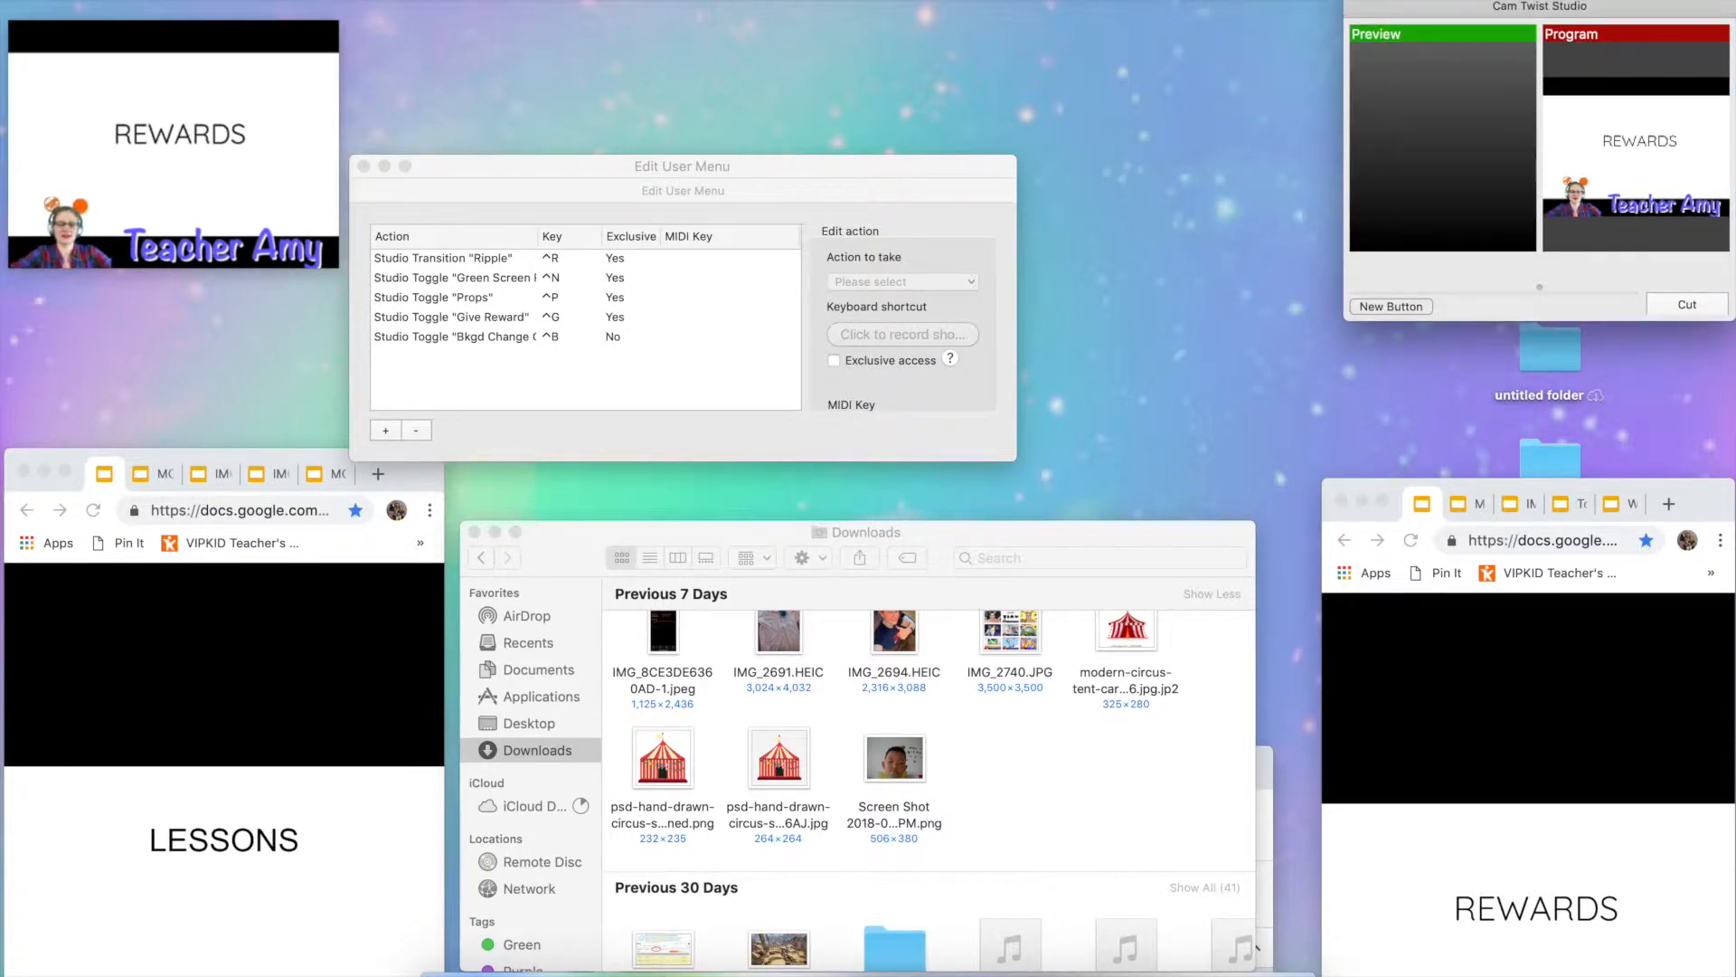
Step: Bring the Green Screen RewPIP setup back to the program output and close the user menu editor
key("ctrl+n")
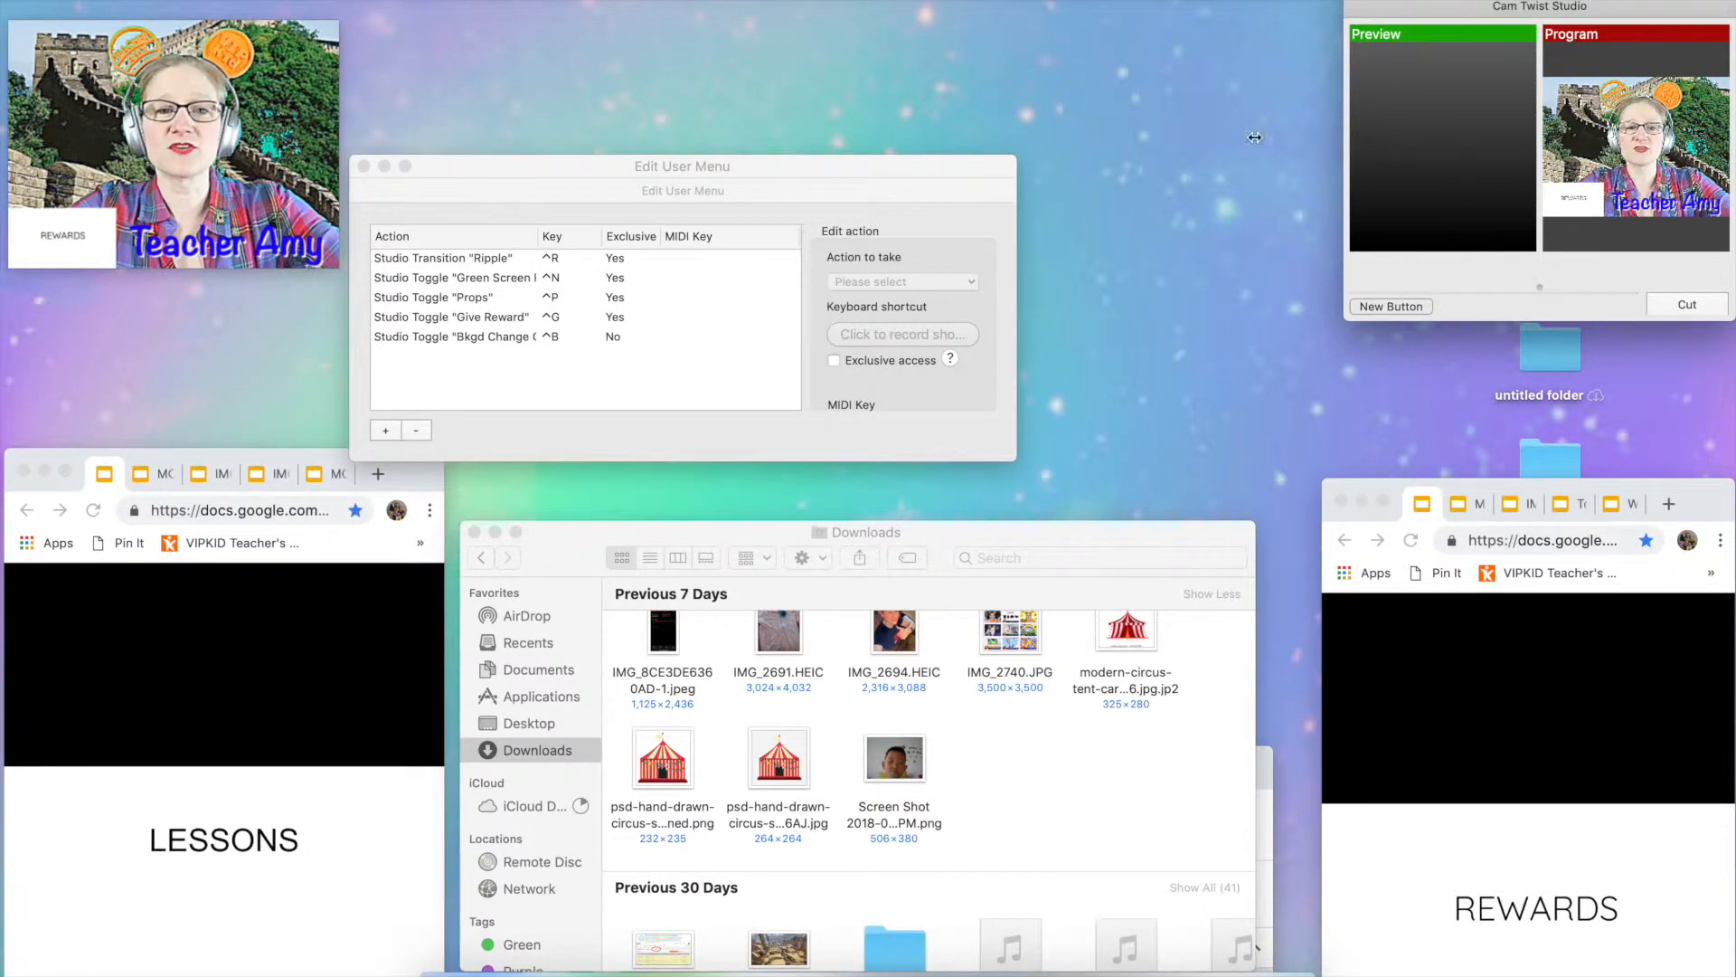
left_click(364, 166)
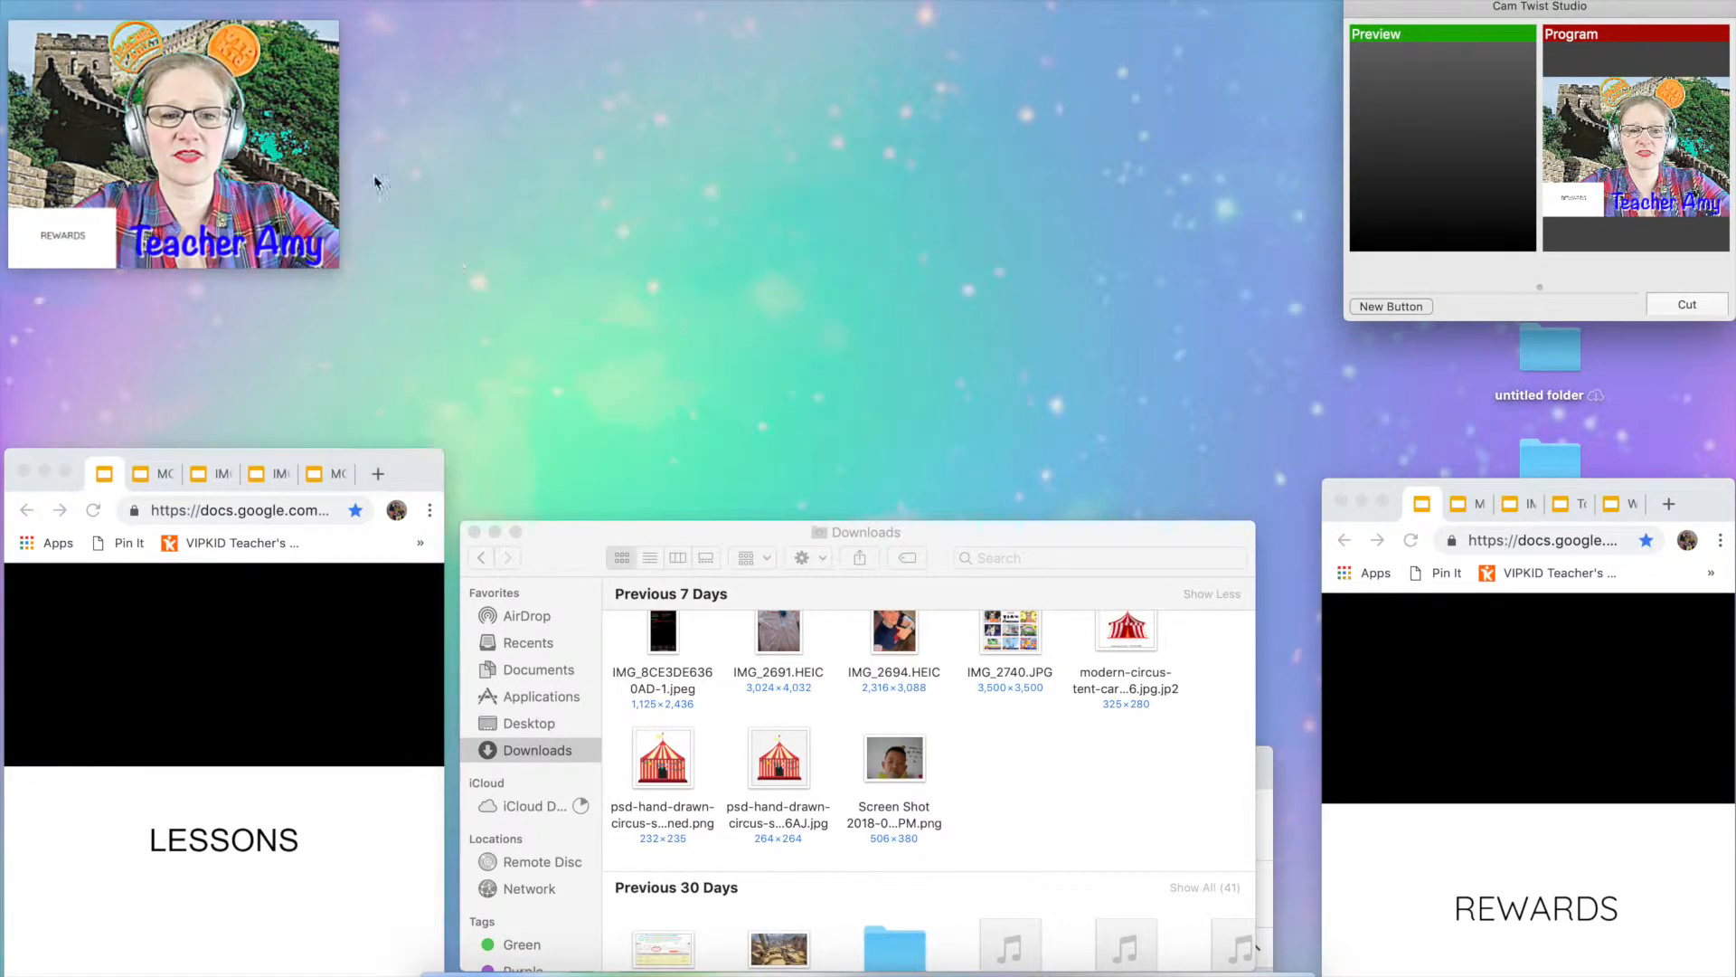
Step: Replace the background image of the Green Screen RewPIP setup's green screen effect with 1857391-bigthumbnail.jpg from Downloads
scroll(1011, 746, "up", 10)
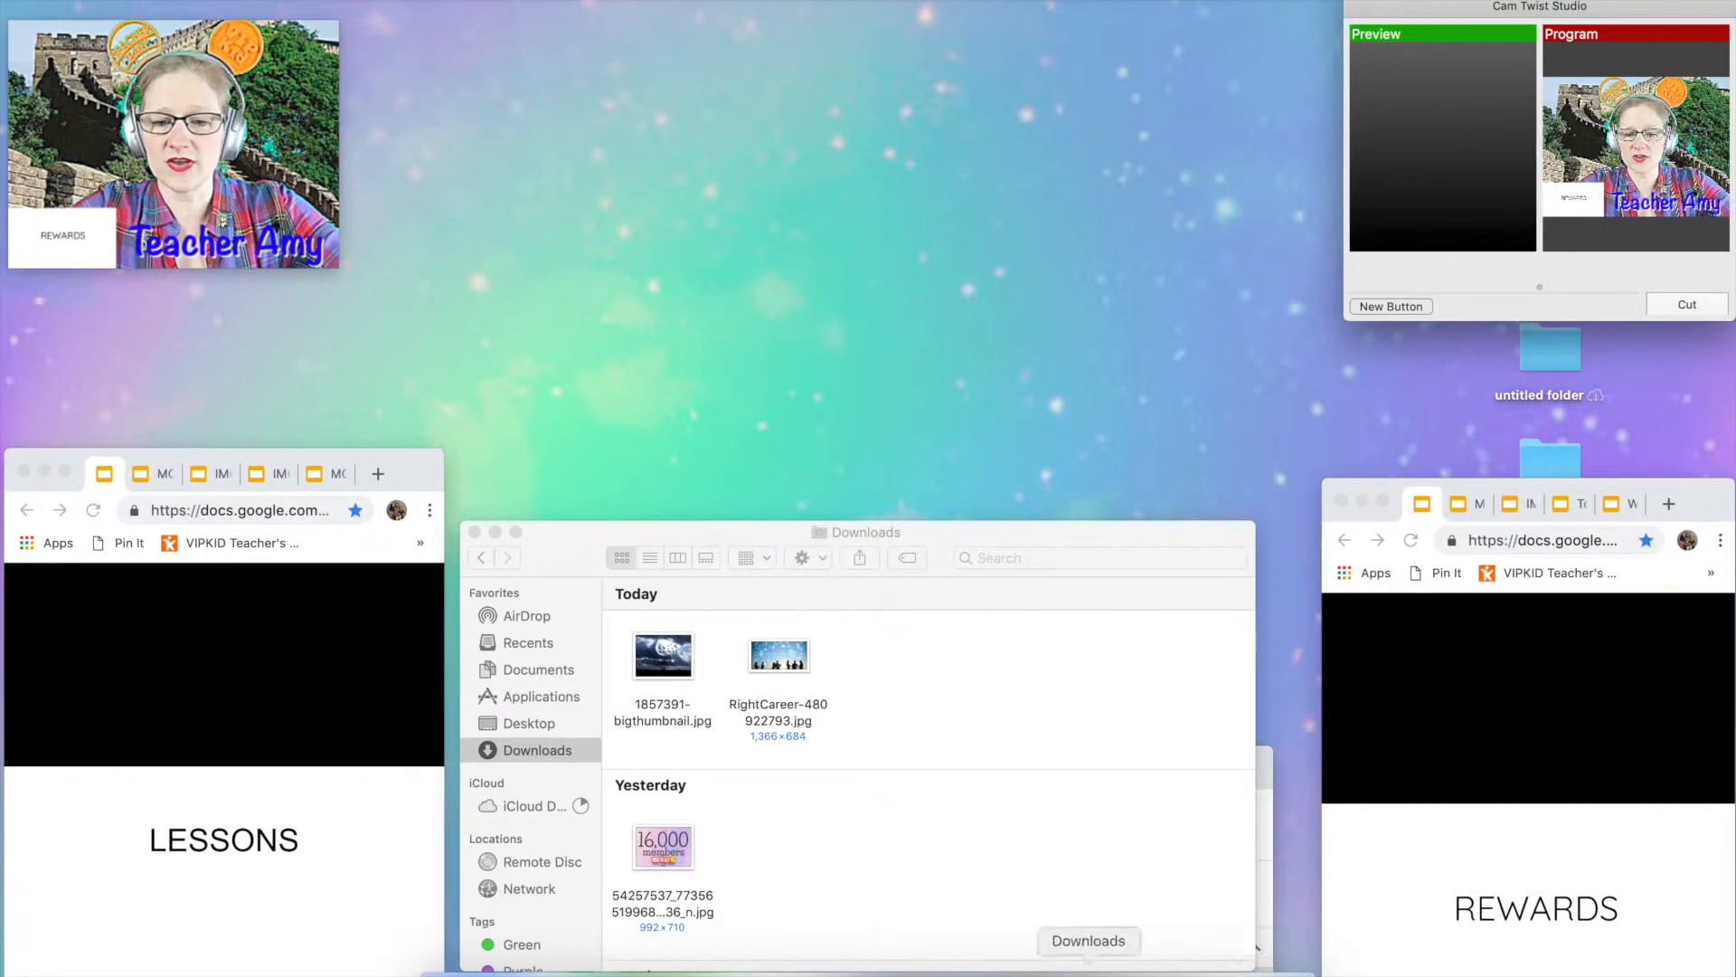
left_click(1237, 968)
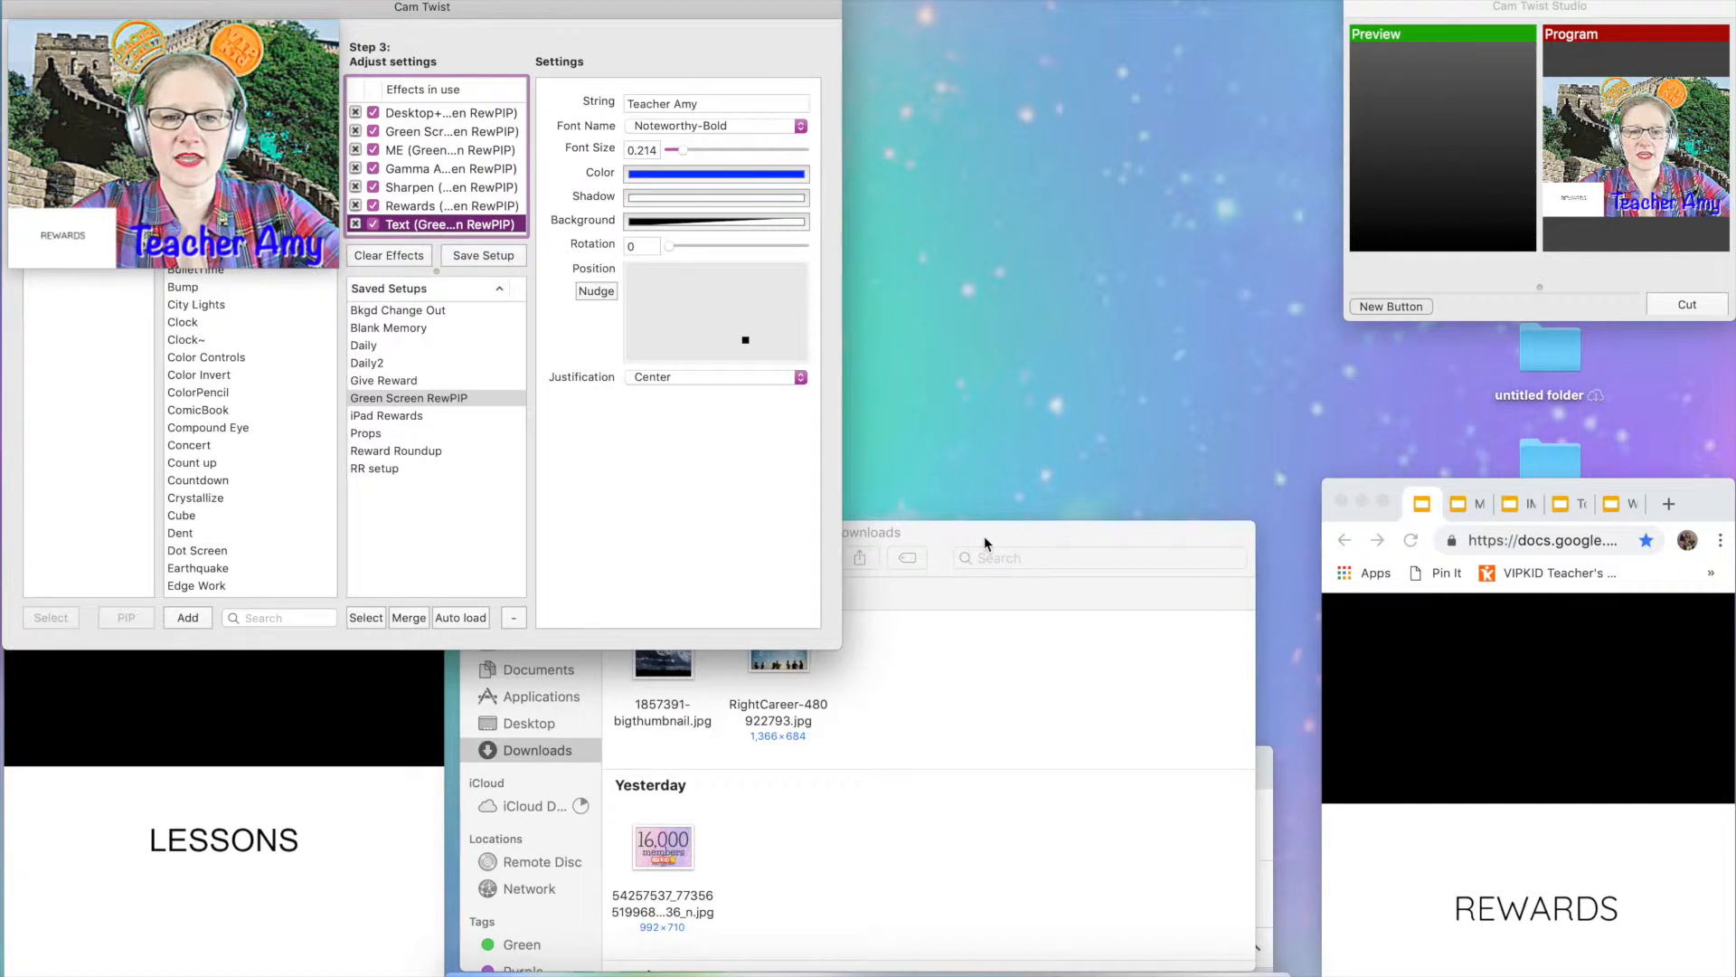
left_click(433, 134)
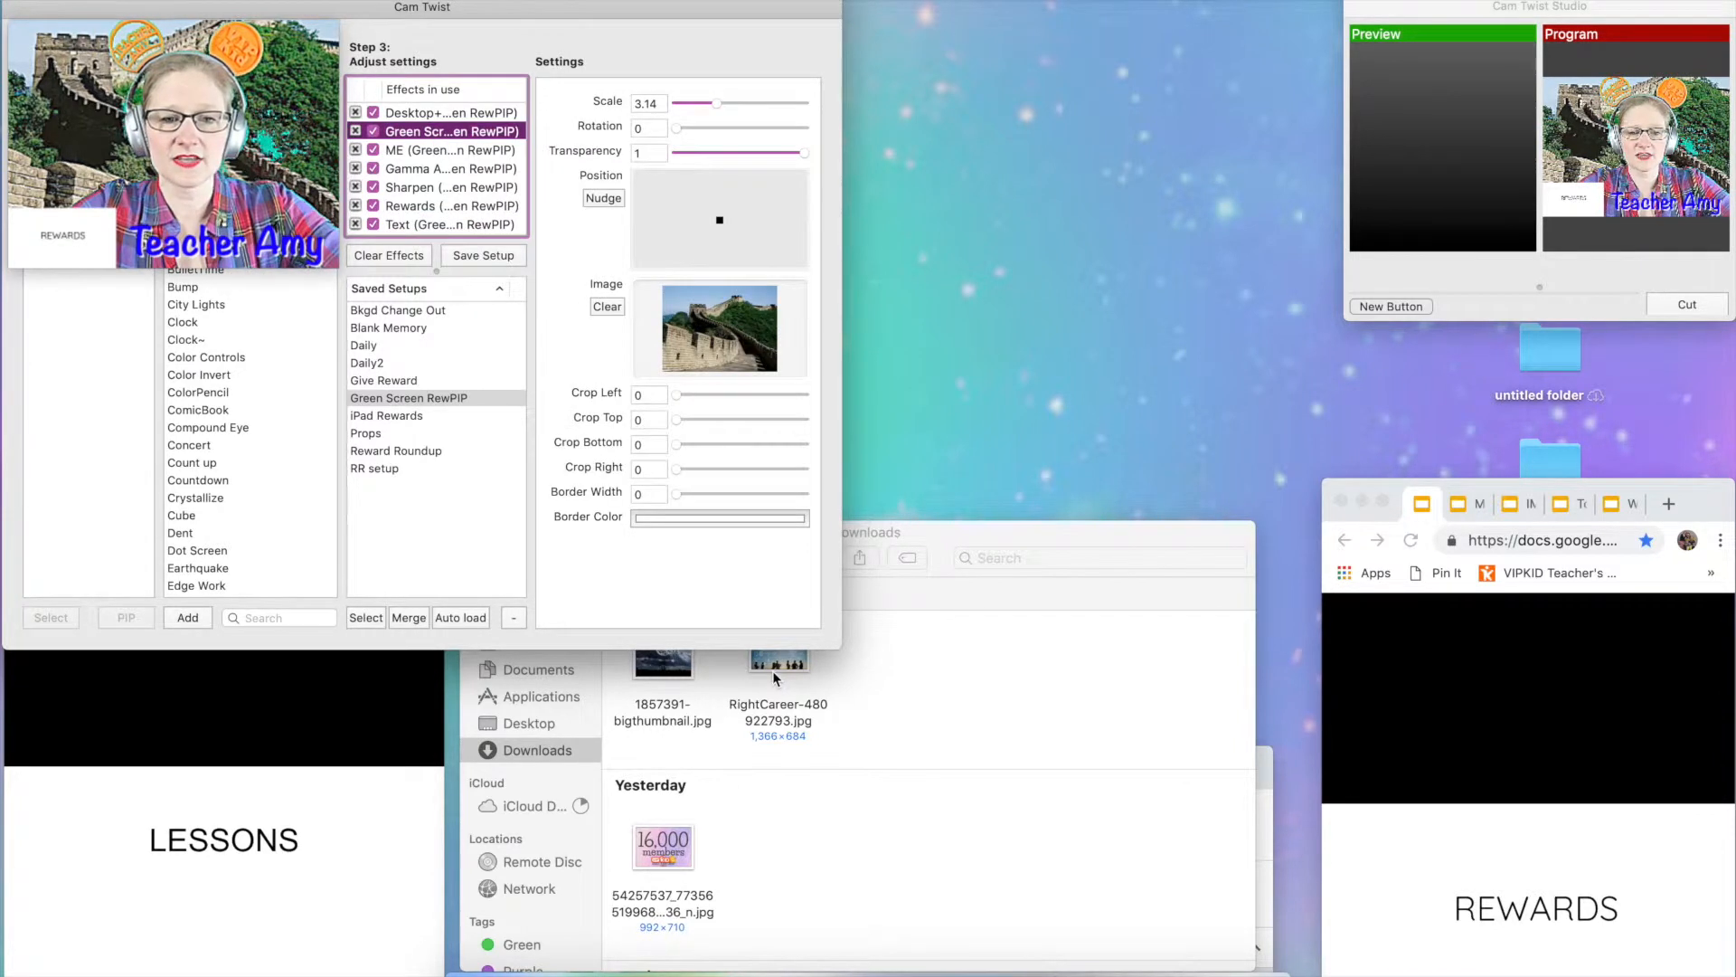
left_click(663, 656)
left_click_drag(662, 656, 723, 305)
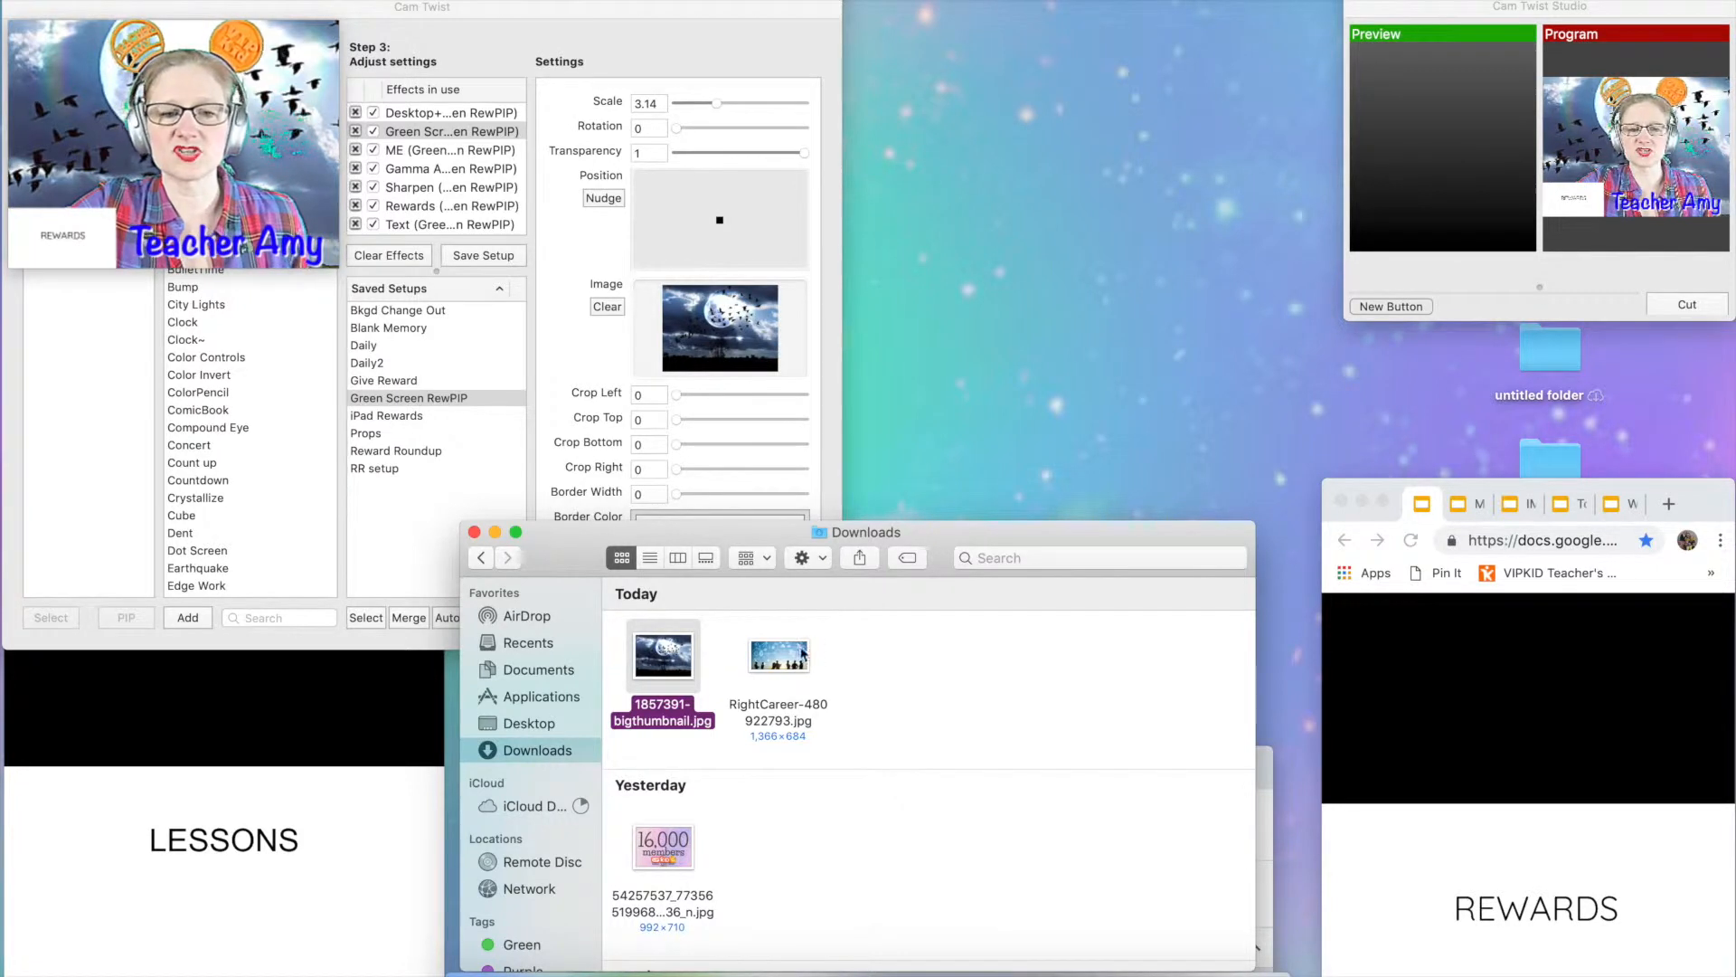
Step: Move RightCareer-480922793.jpg and 1857391-bigthumbnail.jpg from the Downloads folder onto the desktop
left_click_drag(779, 655, 914, 86)
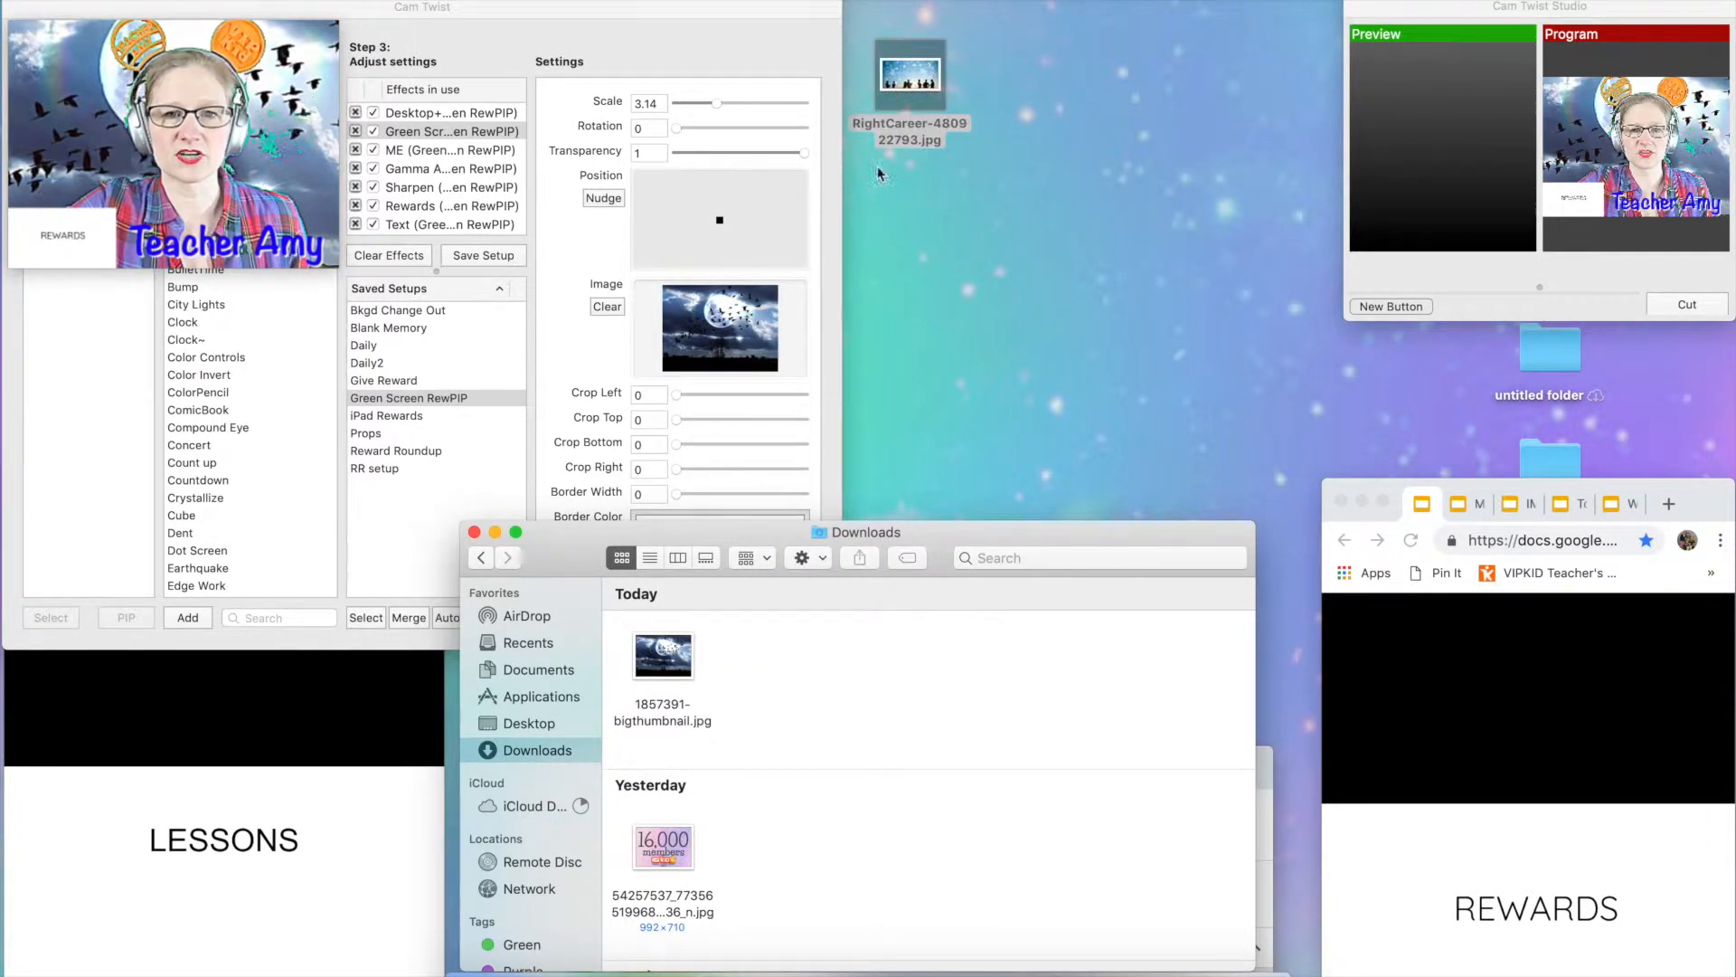
left_click_drag(663, 656, 896, 221)
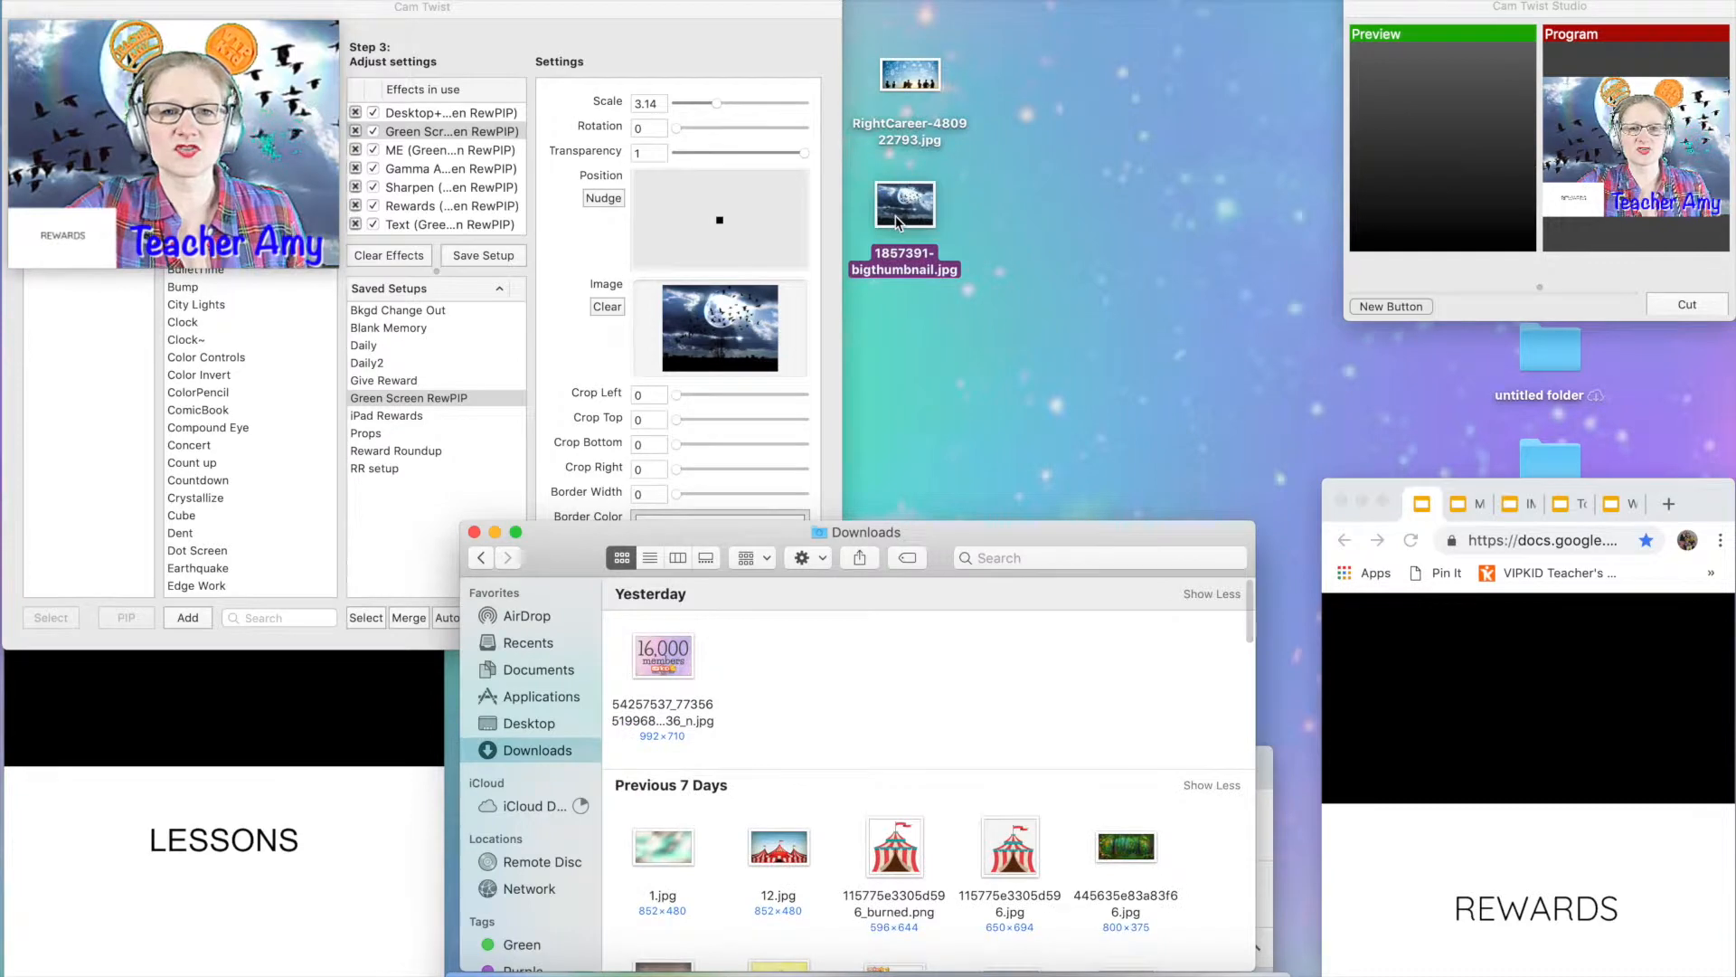